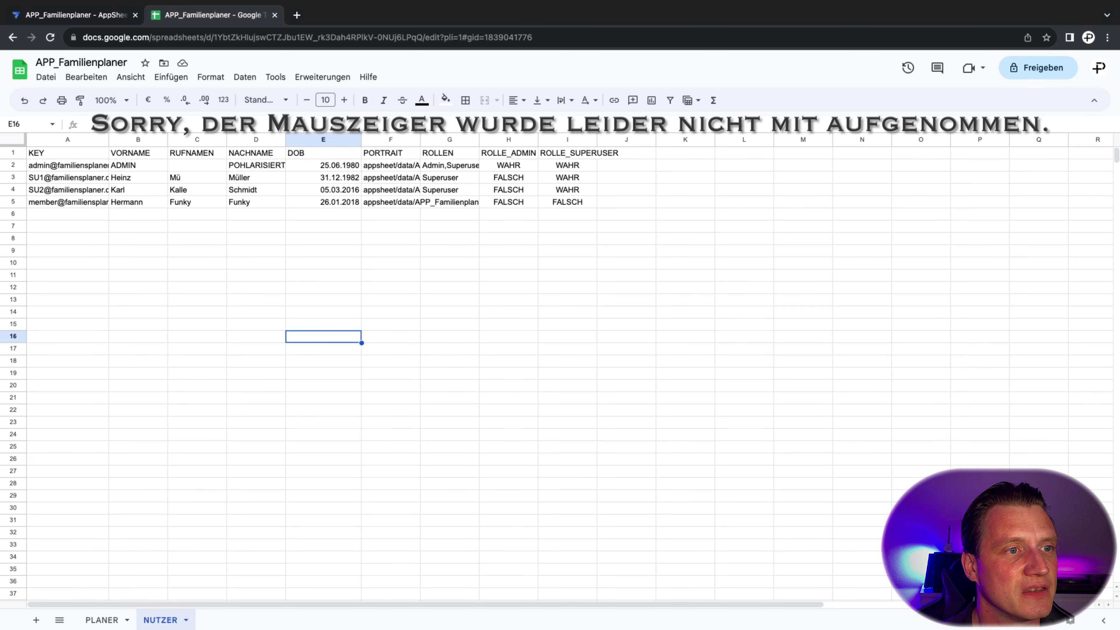
- Examine the user entries in the KEY column of the NUTZER sheet
drag(68, 165, 67, 202)
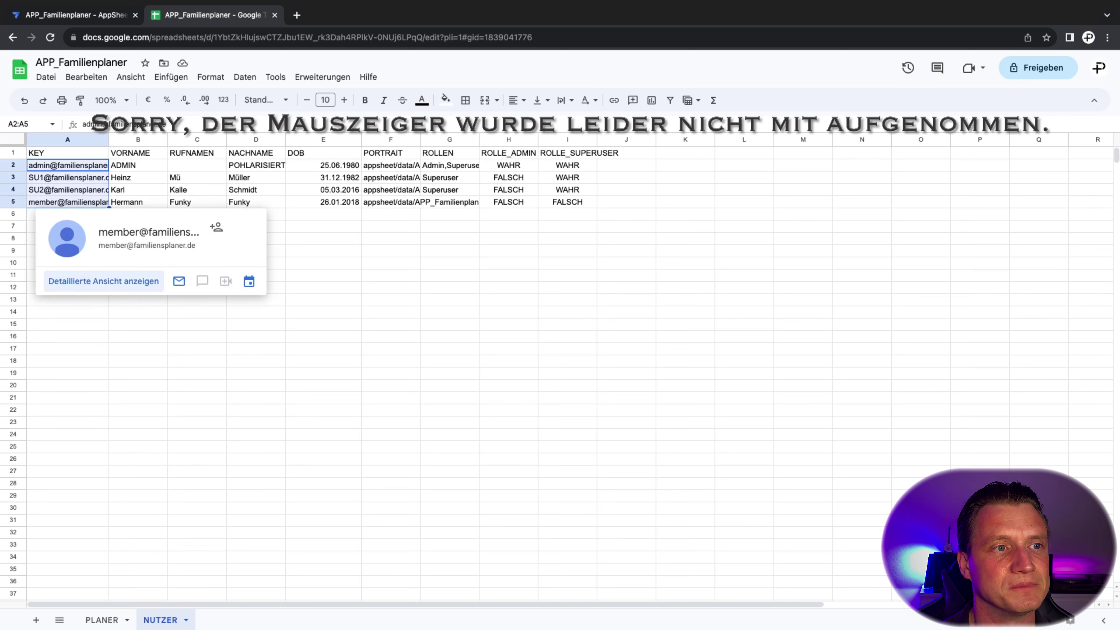
click(391, 287)
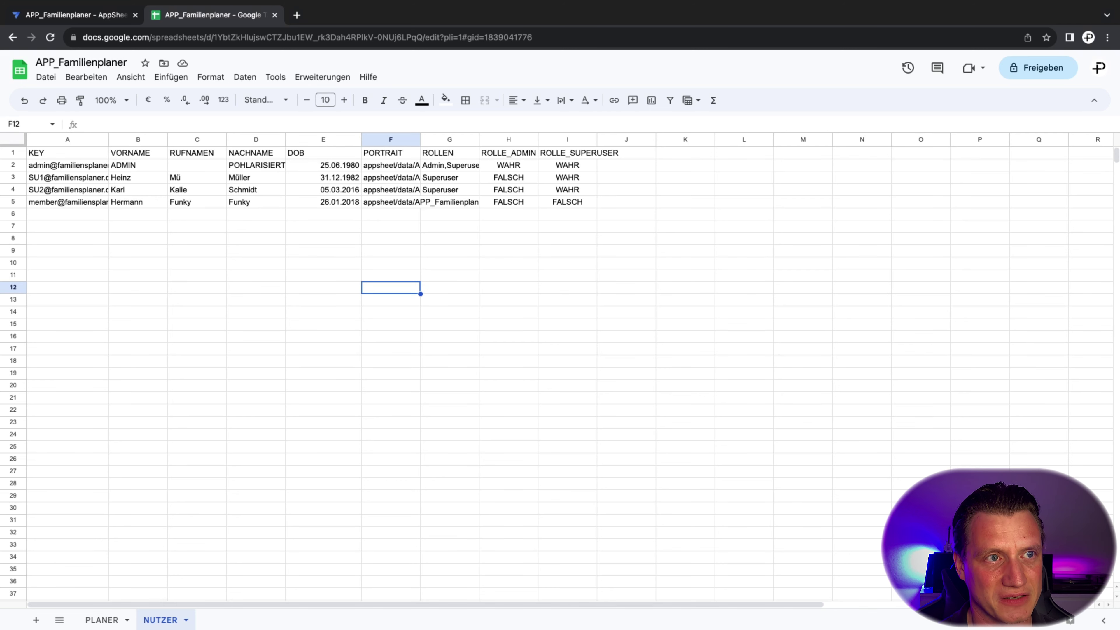
- Switch to the AppSheet editor, view the Admin view in the tablet preview, and return to the phone preview
click(82, 16)
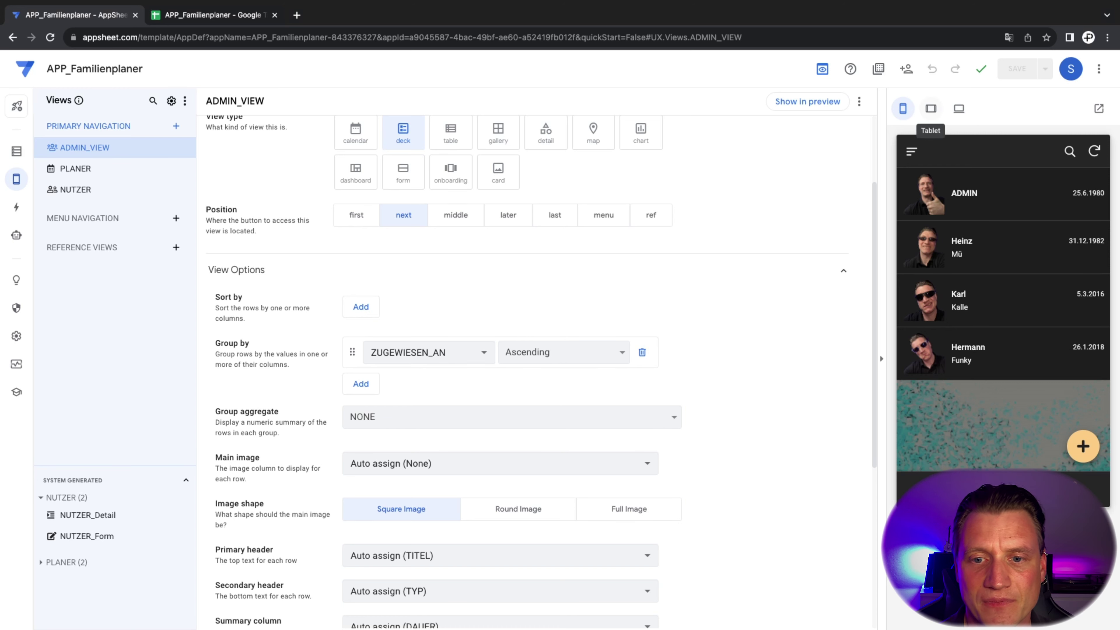
click(930, 108)
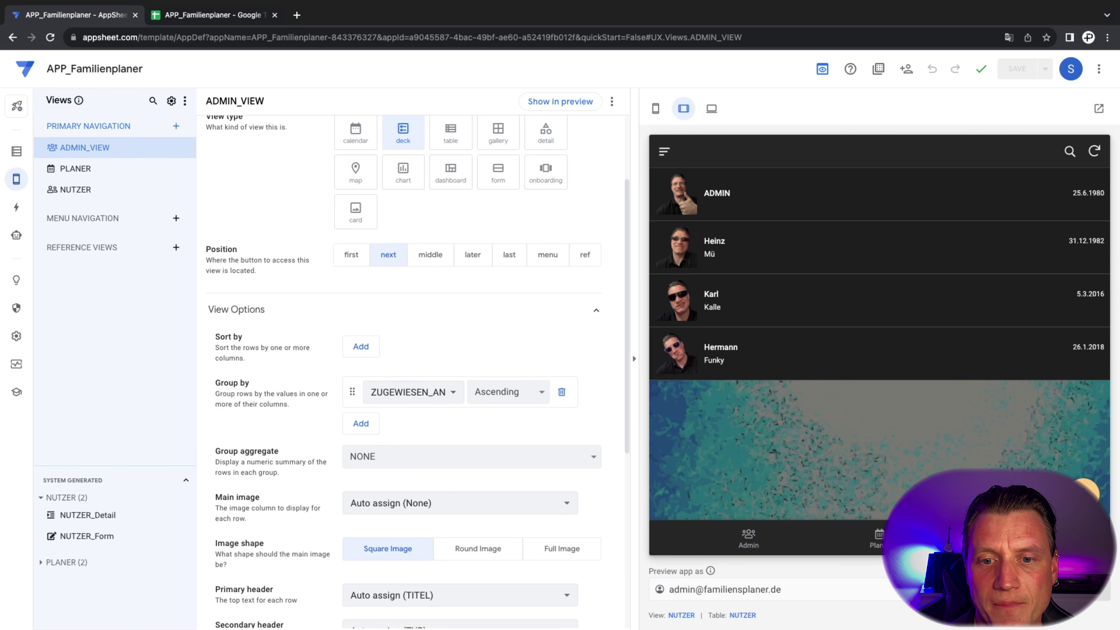
click(748, 538)
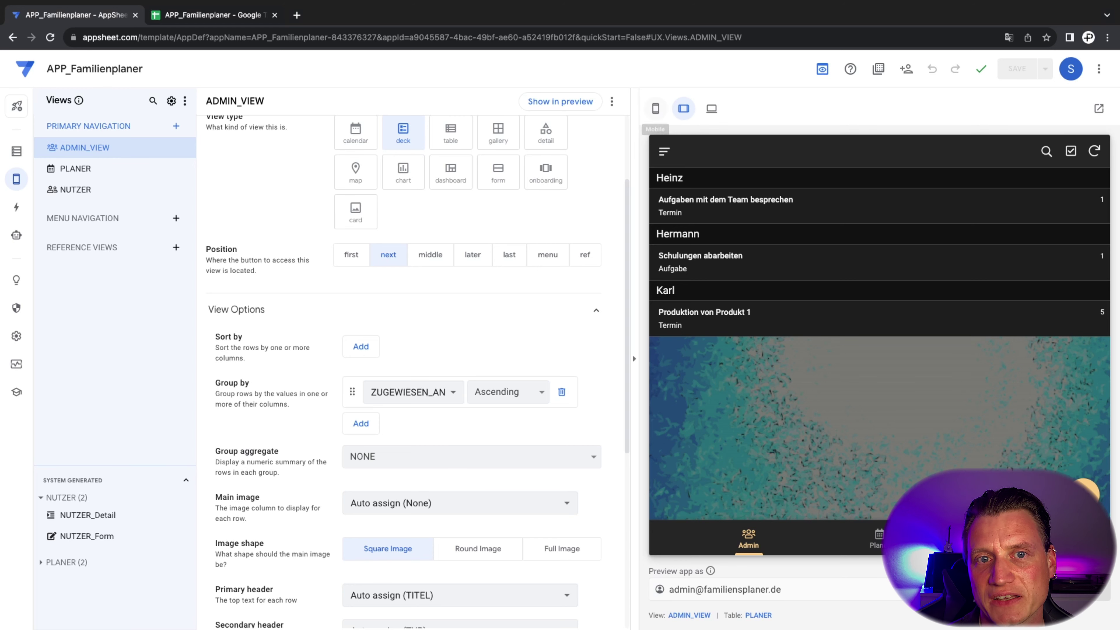
click(655, 108)
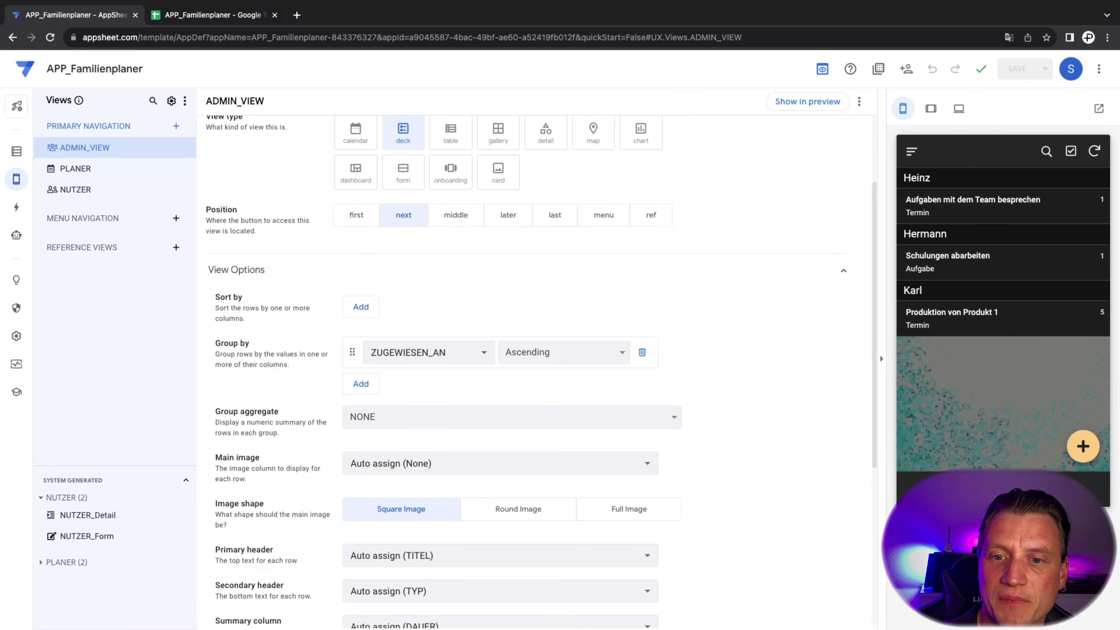
- Check the Planer calendar in the preview by week, including July 31 – August 06, and return to the Admin view
click(1002, 489)
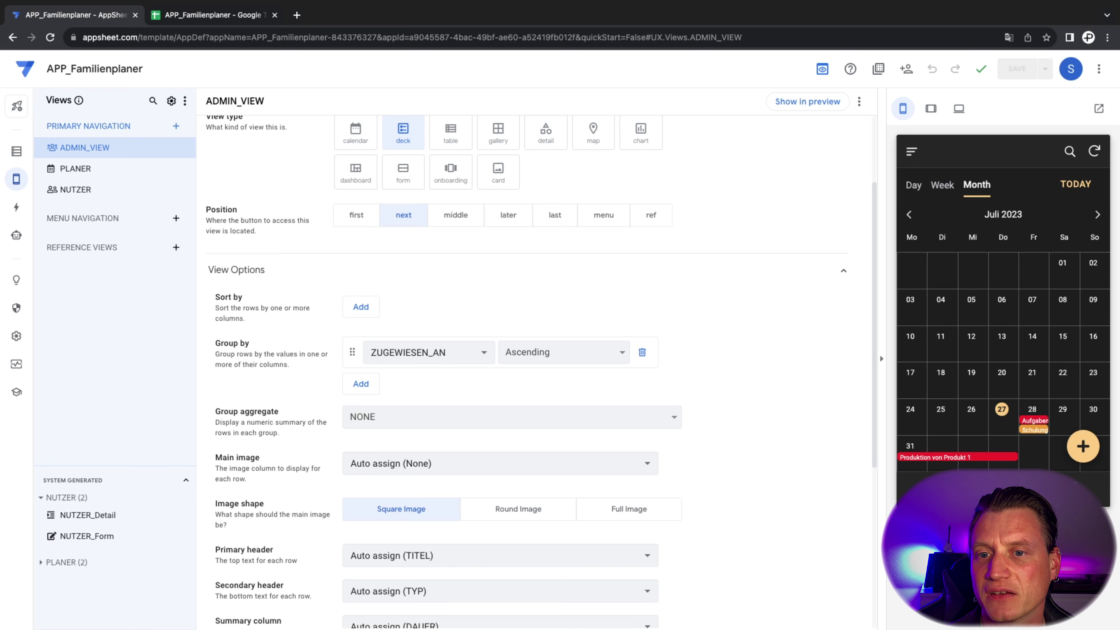
click(942, 184)
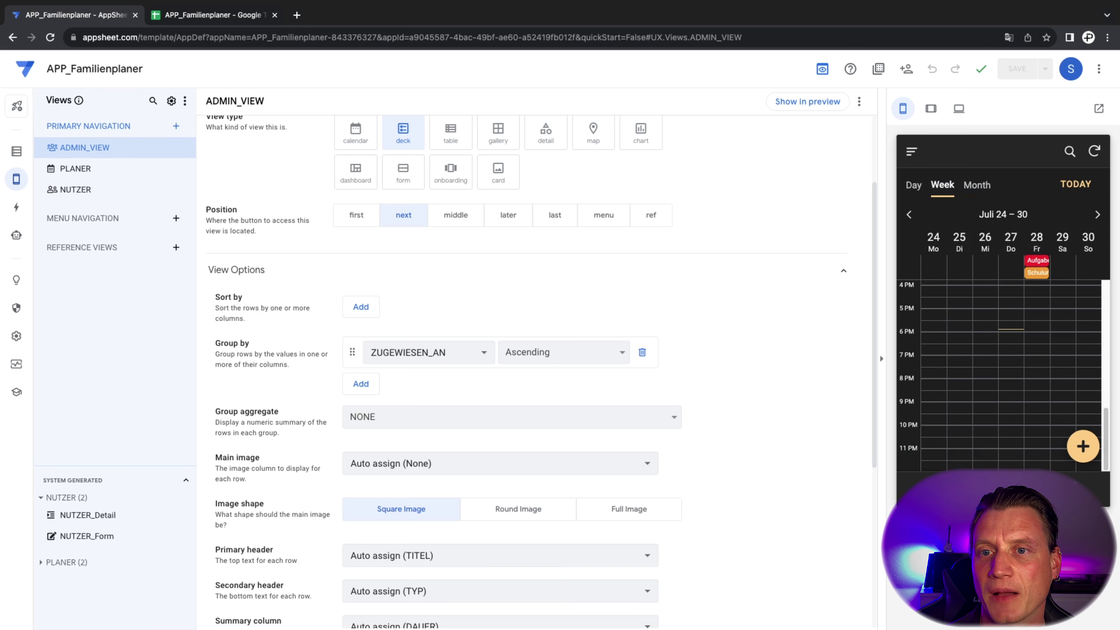
click(1097, 214)
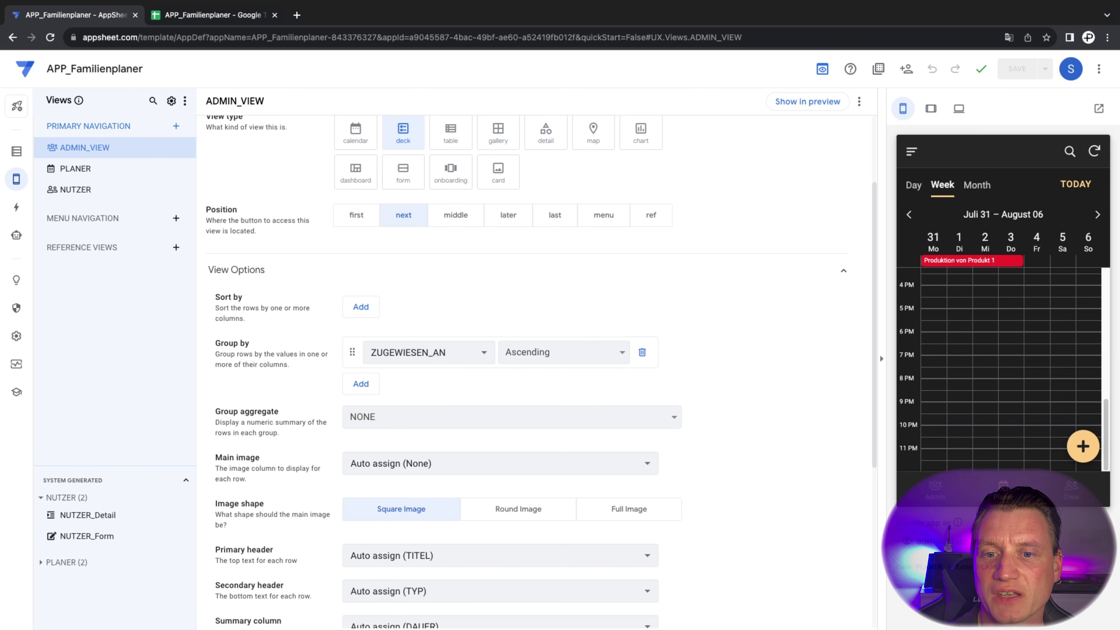
click(935, 490)
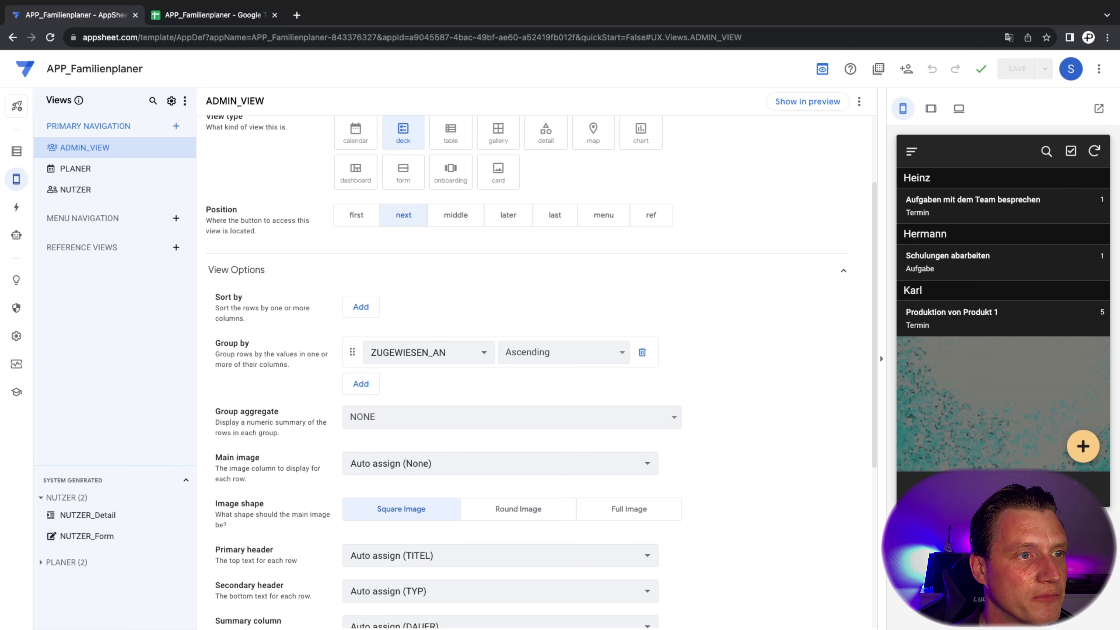
- Expand the Display settings of ADMIN_VIEW and inspect its display name and Show if condition
mouse_move(17, 179)
click(68, 177)
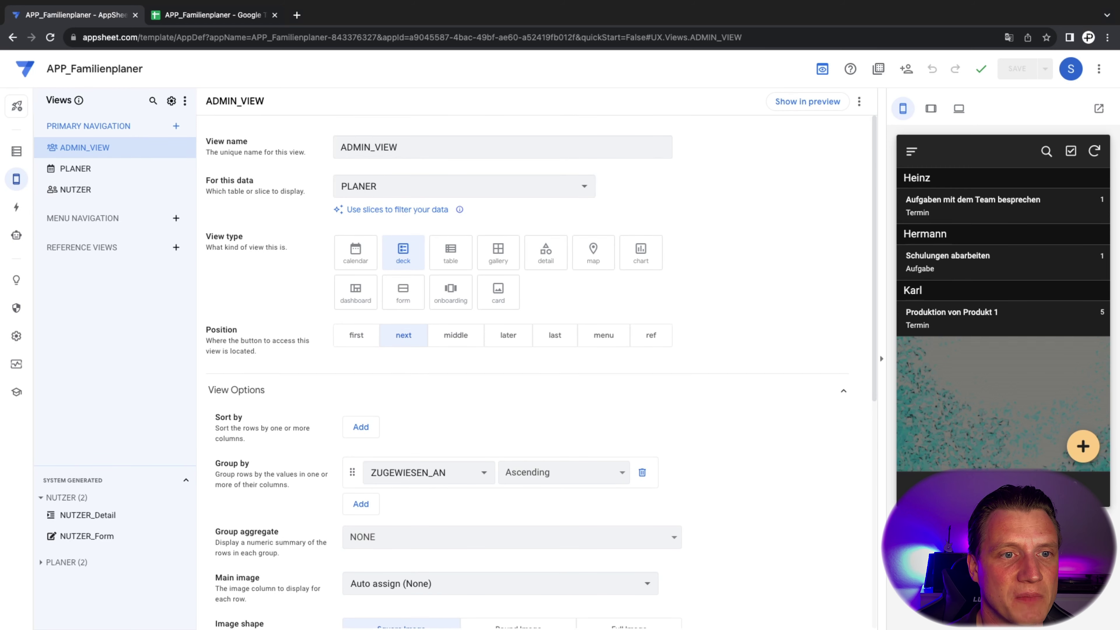
scroll(538, 371, down, 6)
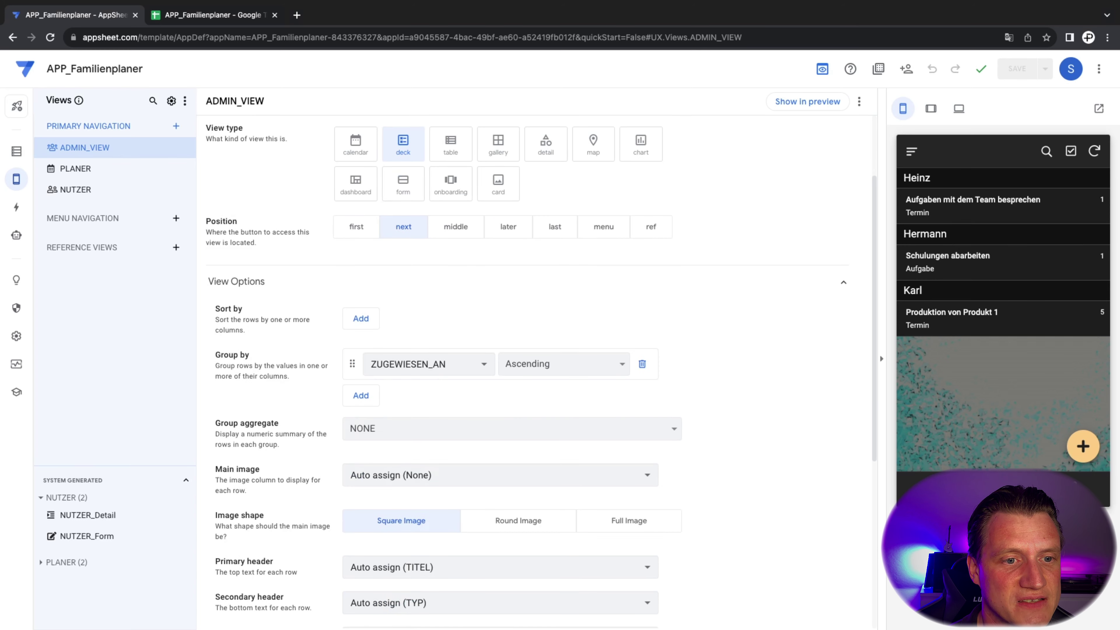
scroll(537, 370, down, 3)
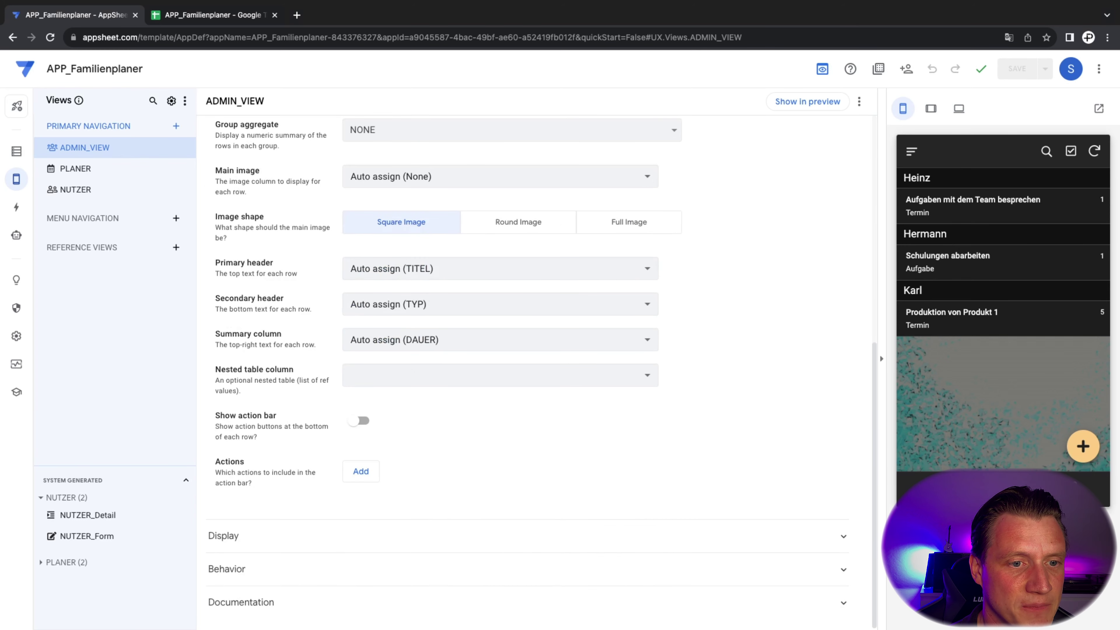
click(223, 536)
scroll(538, 370, down, 6)
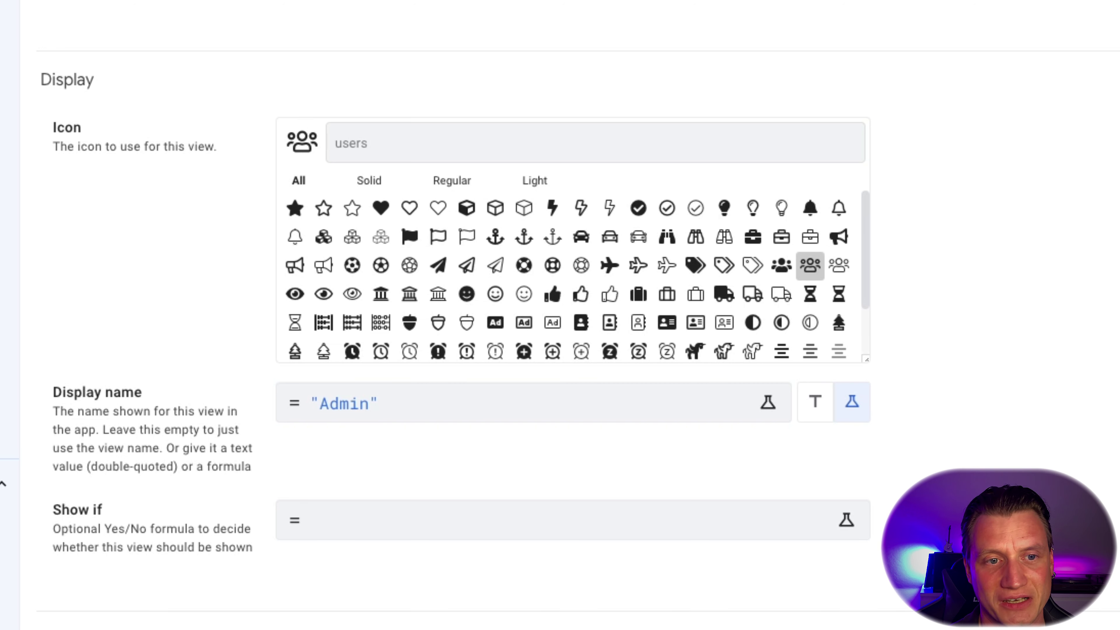
click(484, 402)
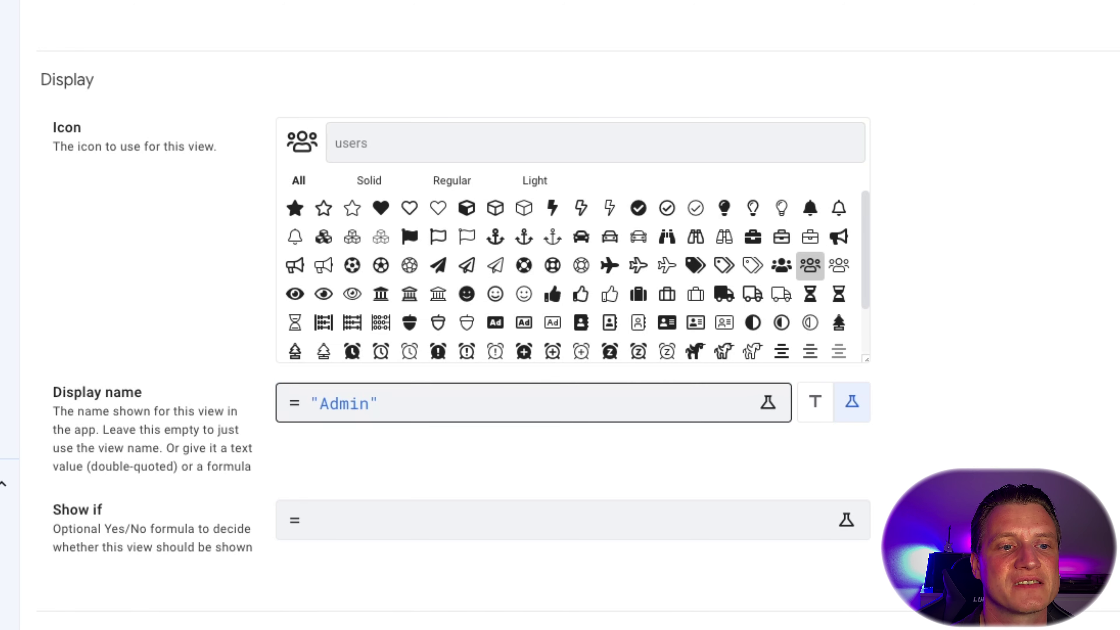
click(485, 519)
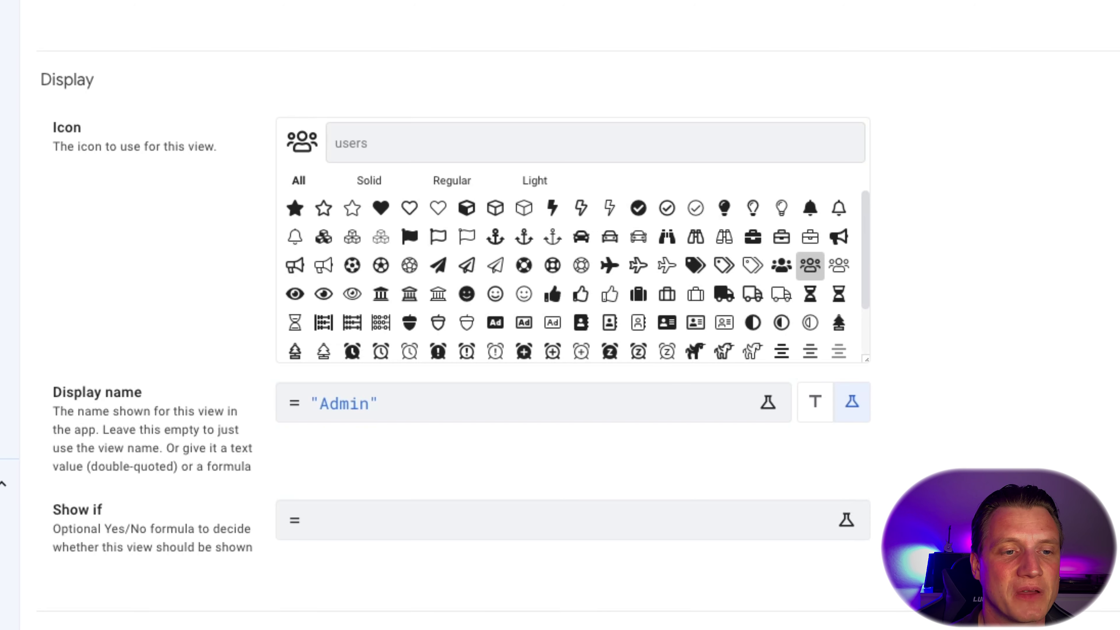
- Try USEREMAIL() as the Show if expression for ADMIN_VIEW
click(529, 520)
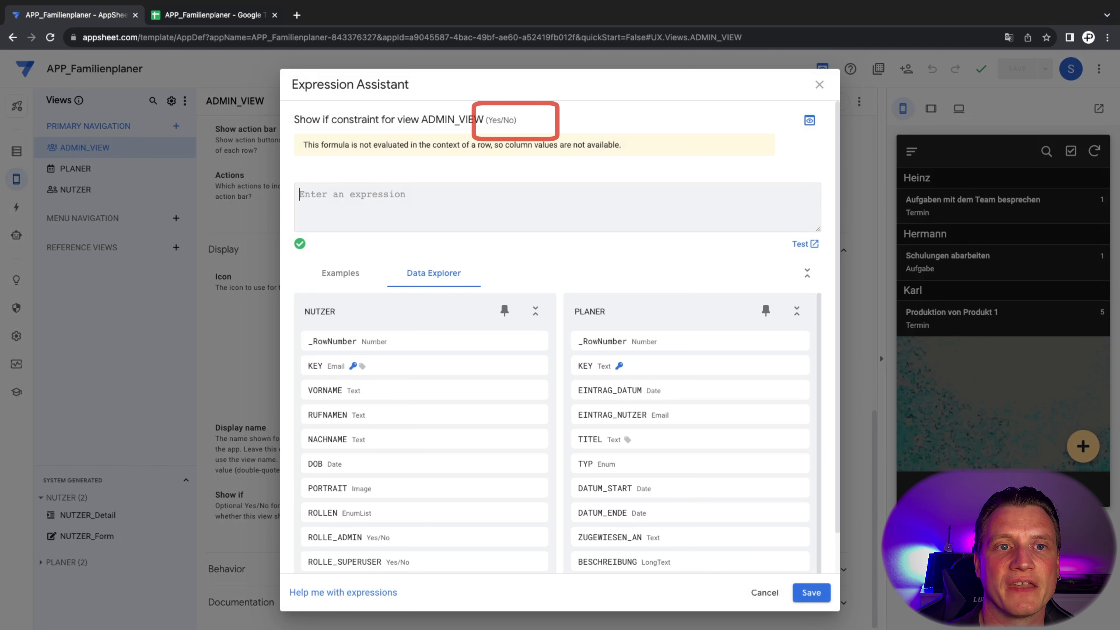
drag(492, 120, 514, 120)
click(515, 120)
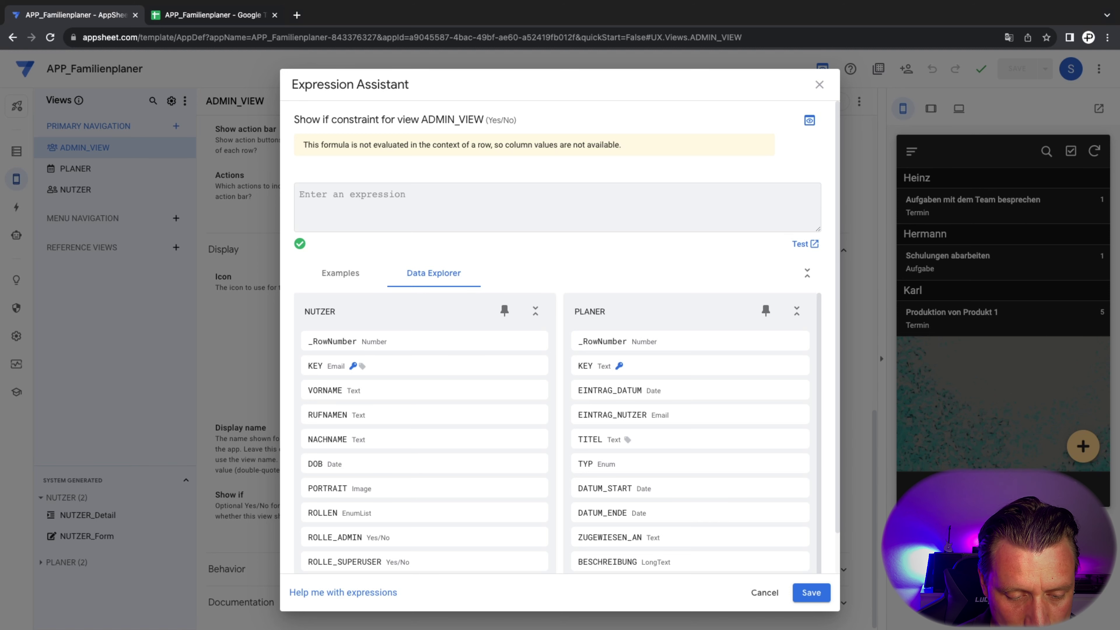
text(USERMAIL)
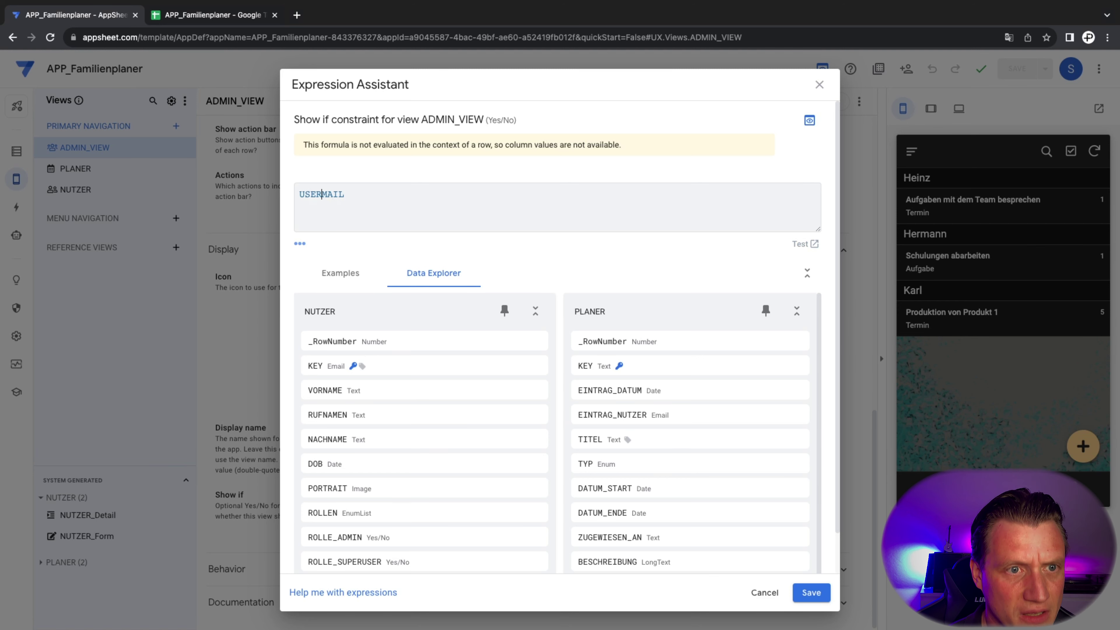
click(322, 194)
text(EMAIL())
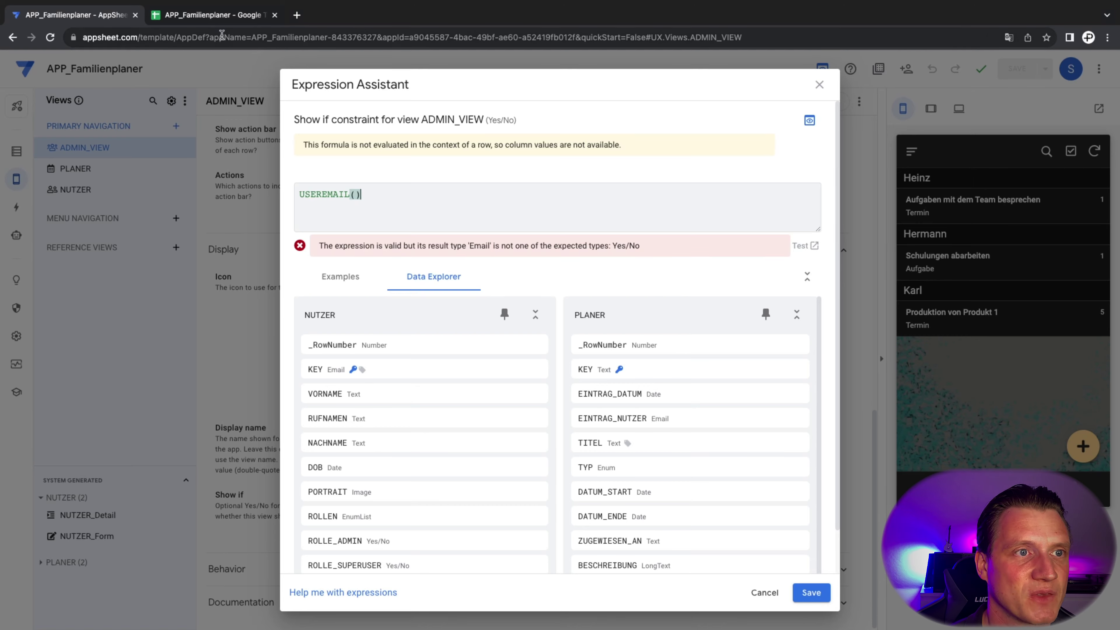
- Switch to the Google Sheets file, examine the ROLLEN column of the NUTZER sheet, and return to AppSheet
click(214, 15)
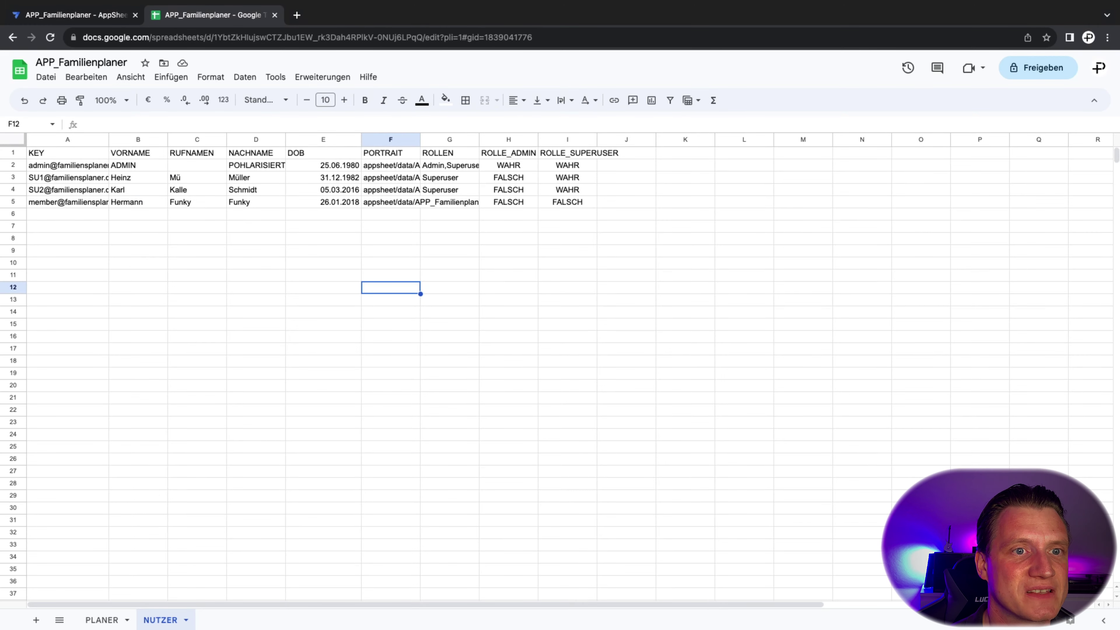
click(197, 337)
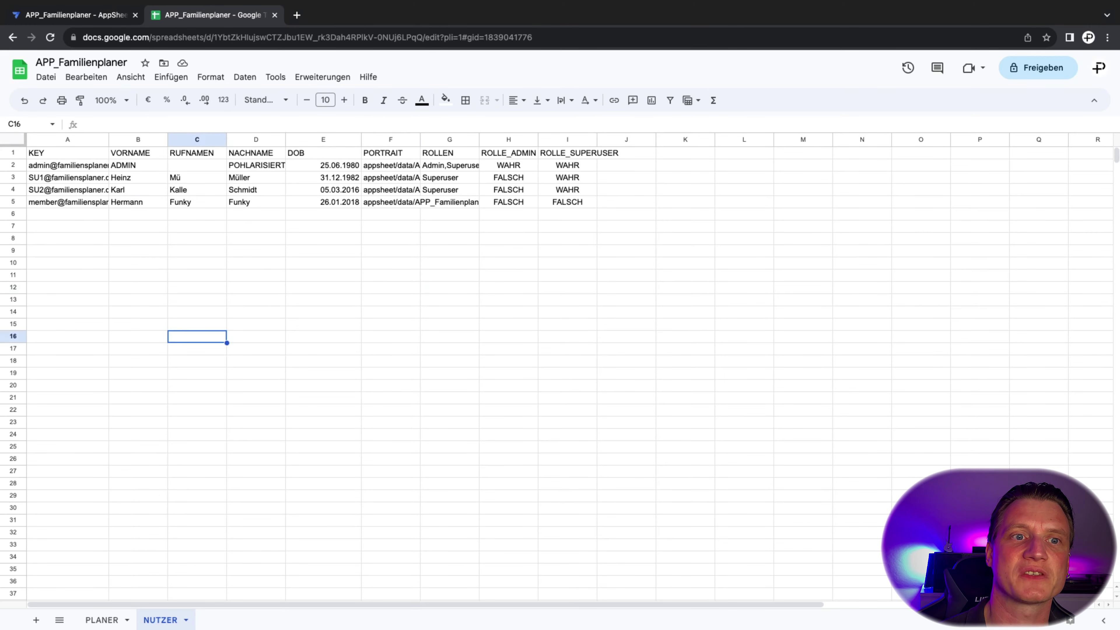
click(449, 140)
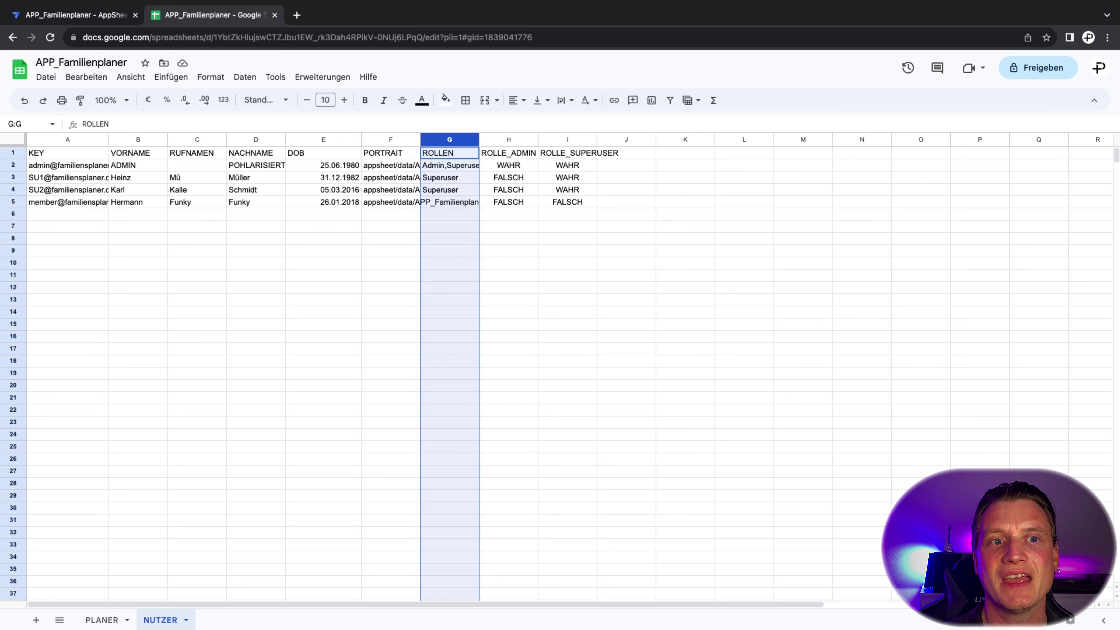
click(450, 263)
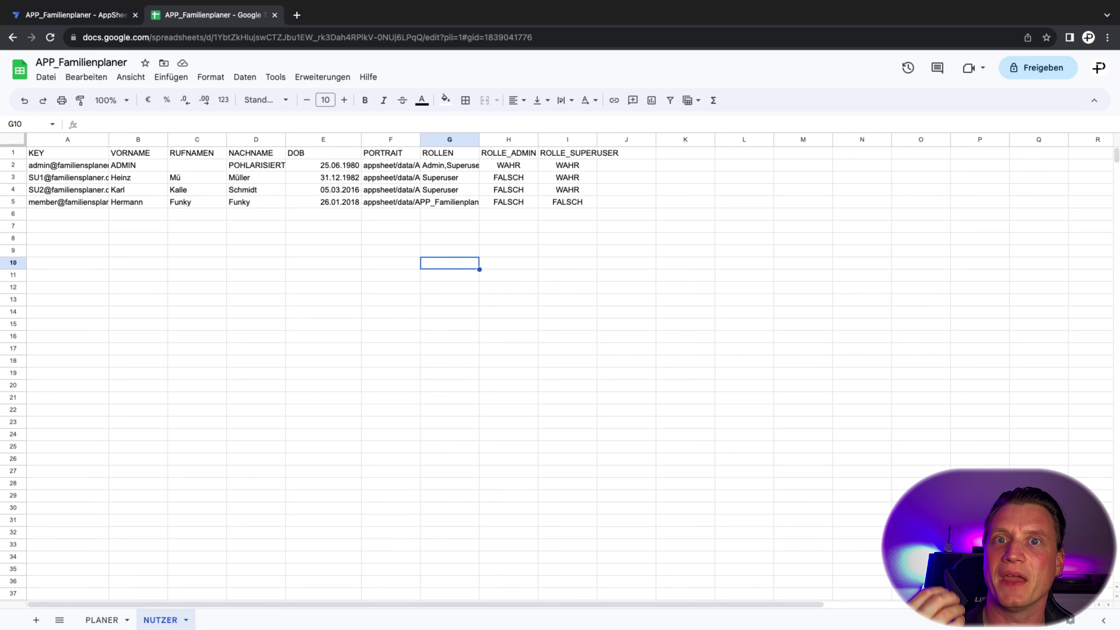
click(87, 20)
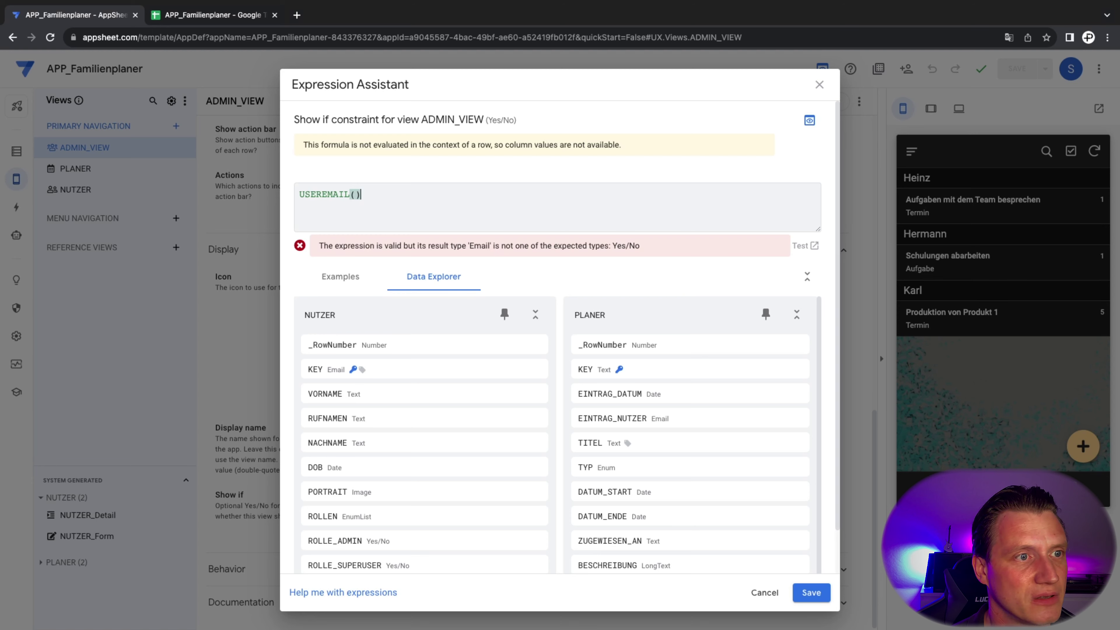
- Discard the unsaved Show if expression and review the ROLLEN column's type settings in the NUTZER data table
click(764, 592)
click(16, 151)
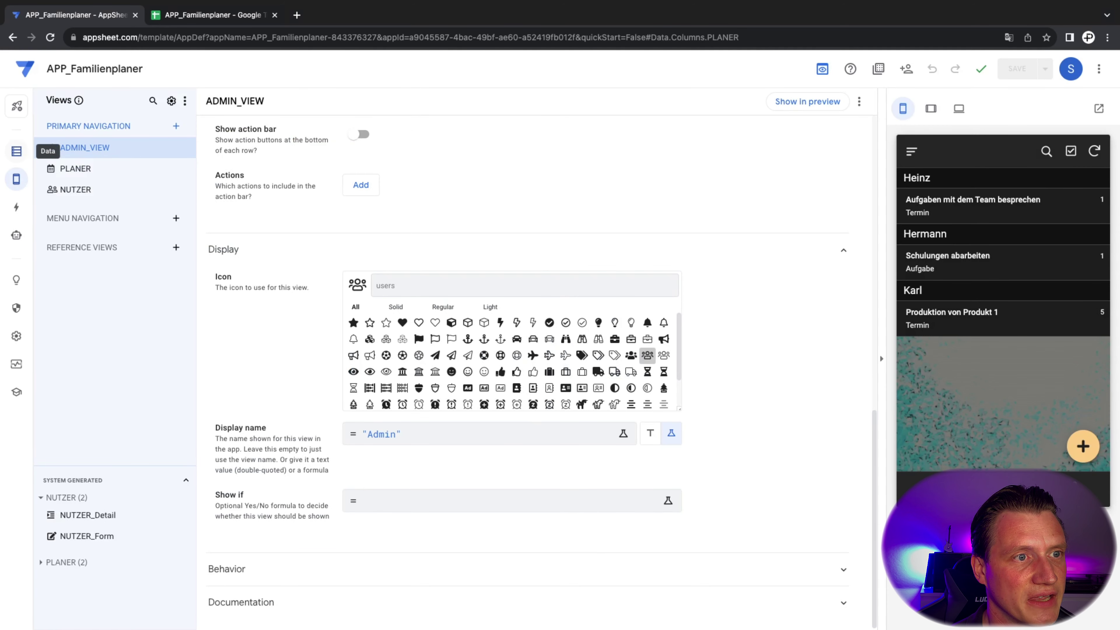
click(75, 125)
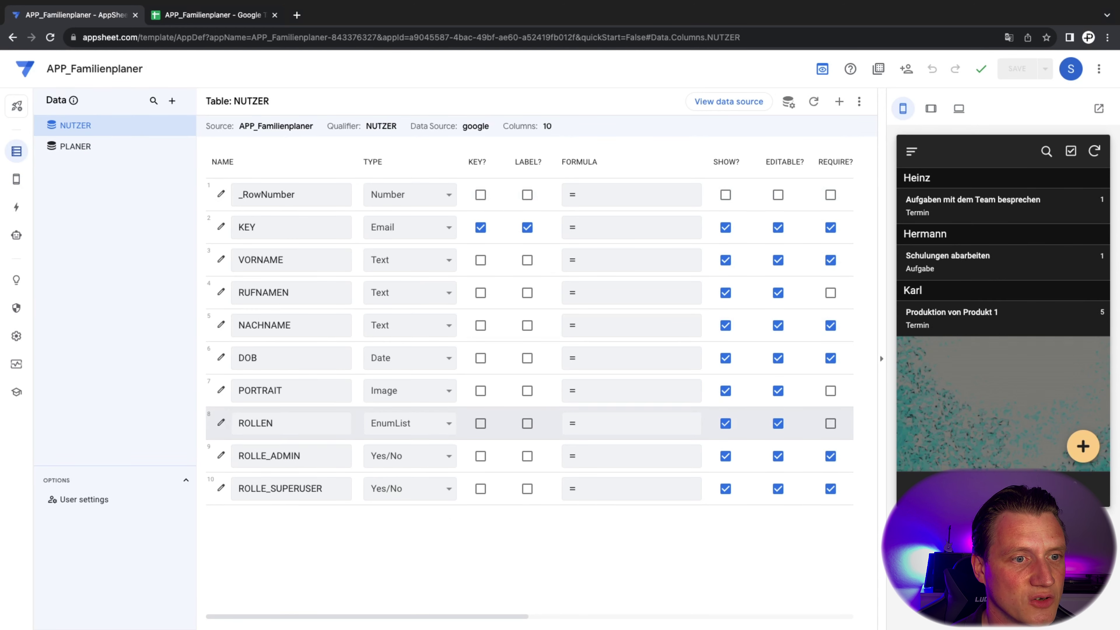
click(221, 423)
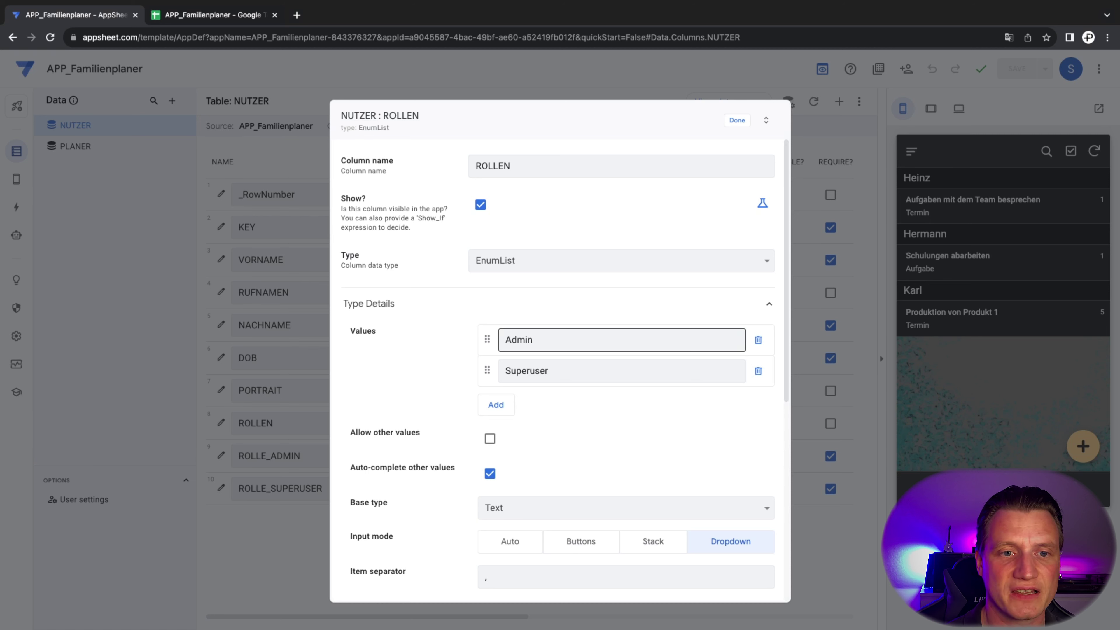
scroll(560, 362, down, 3)
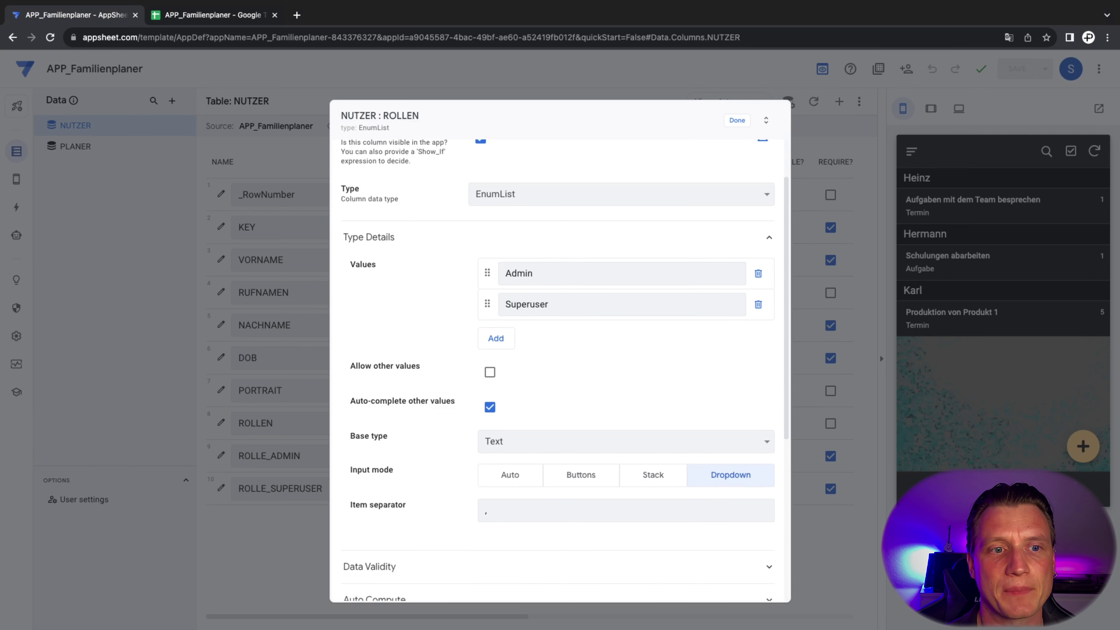
scroll(560, 362, down, 5)
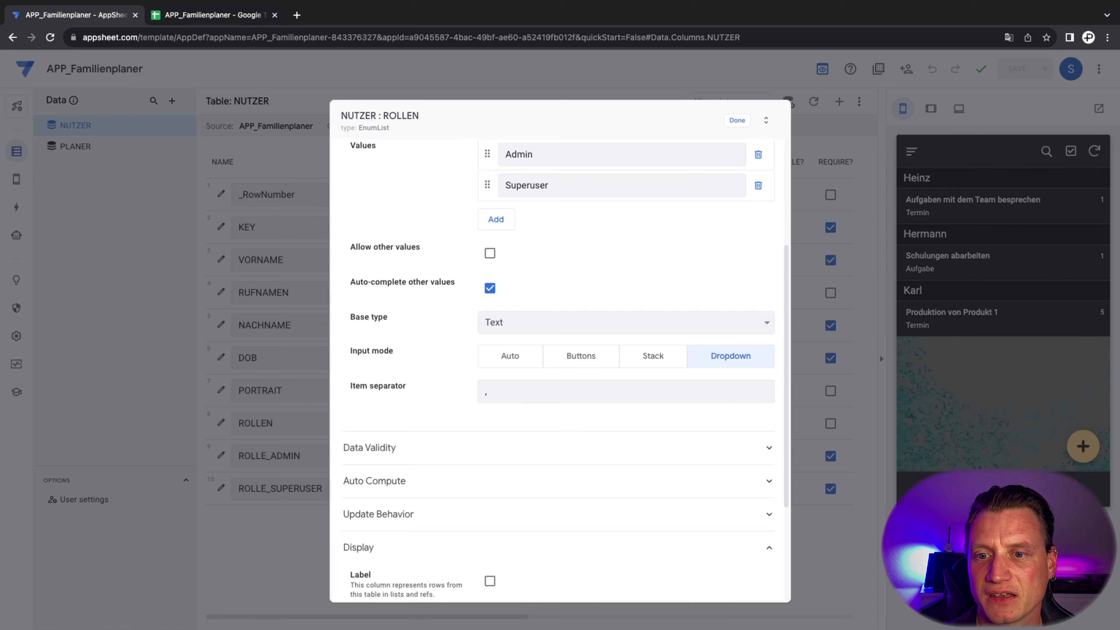
click(737, 121)
- Start a new user entry from the user list in the app preview and view its role fields
click(1074, 491)
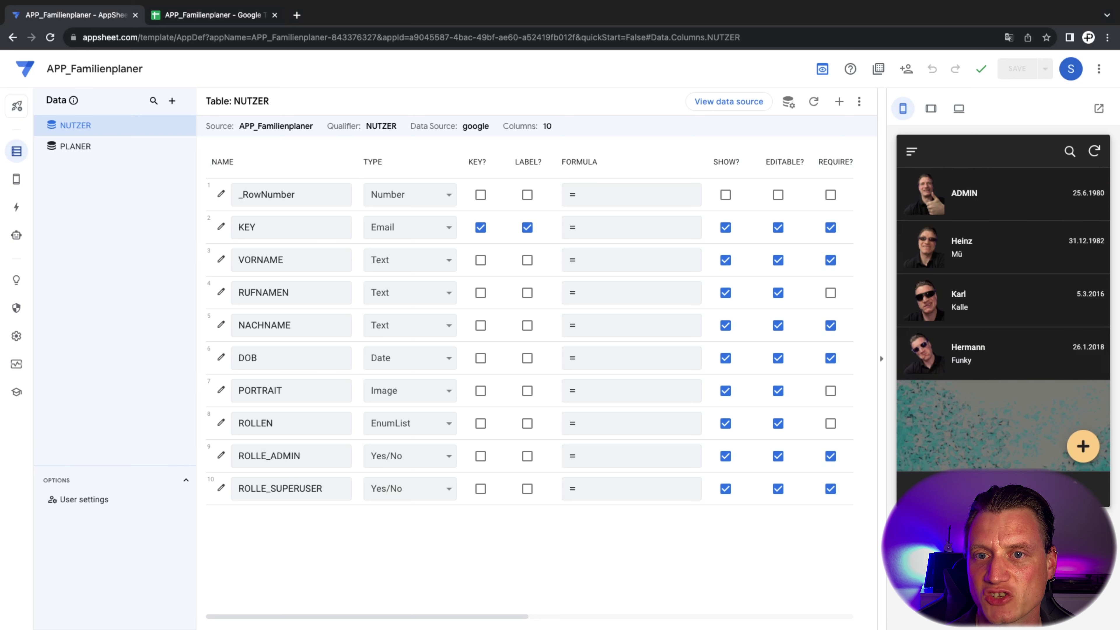
click(1074, 446)
scroll(998, 301, down, 6)
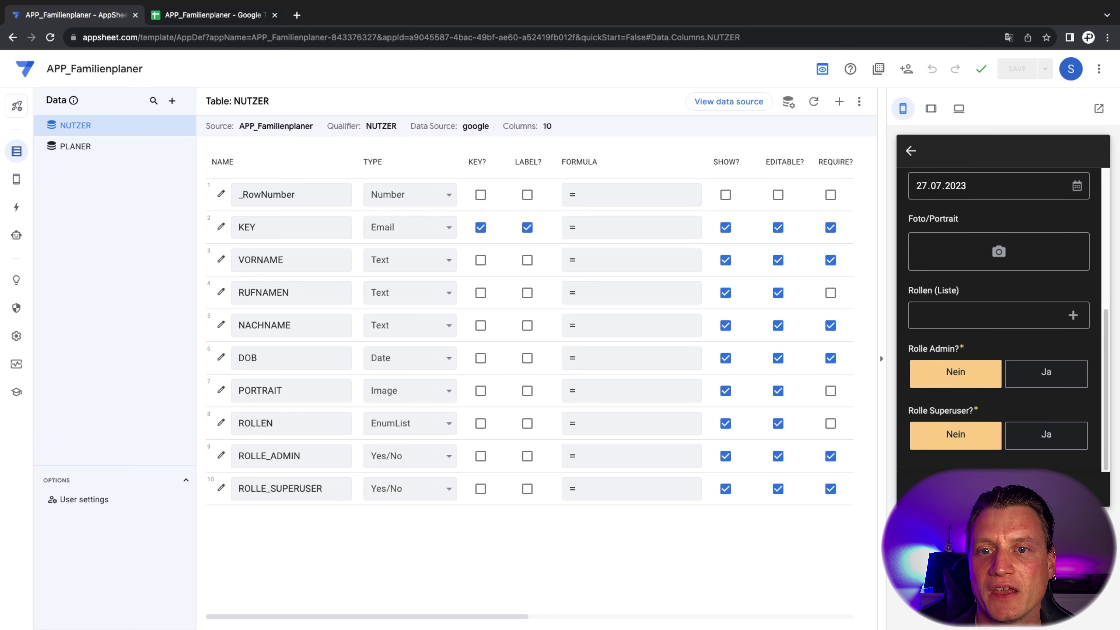
- Try out the Rollen (Liste) field by selecting Admin and Superuser, clear both choices, and reopen the list
click(997, 315)
click(948, 184)
click(956, 211)
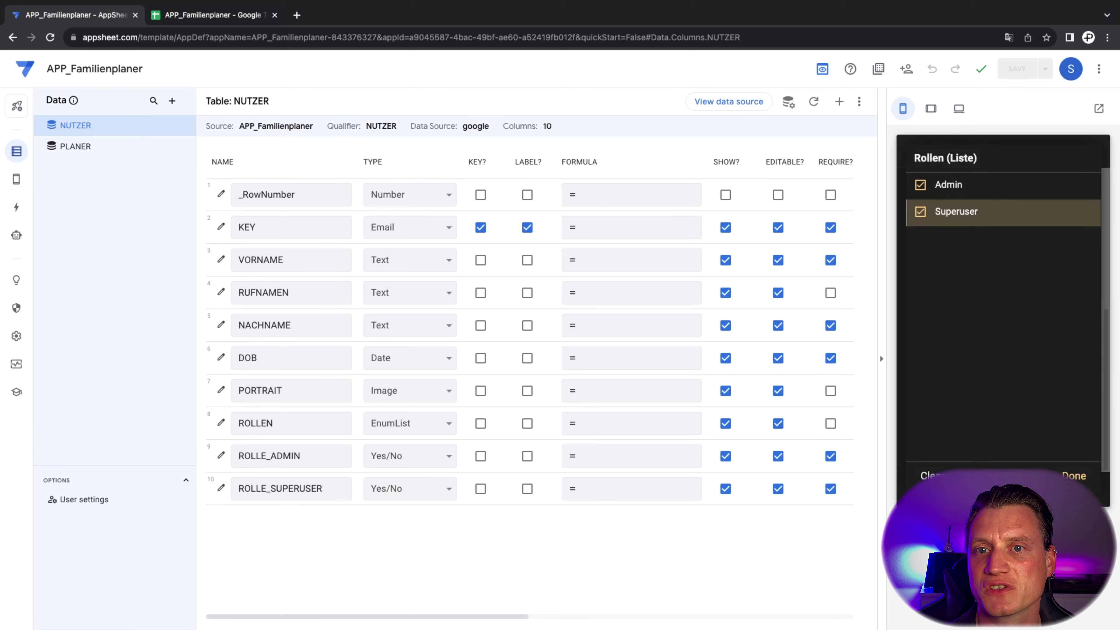
click(948, 185)
click(956, 212)
click(1073, 476)
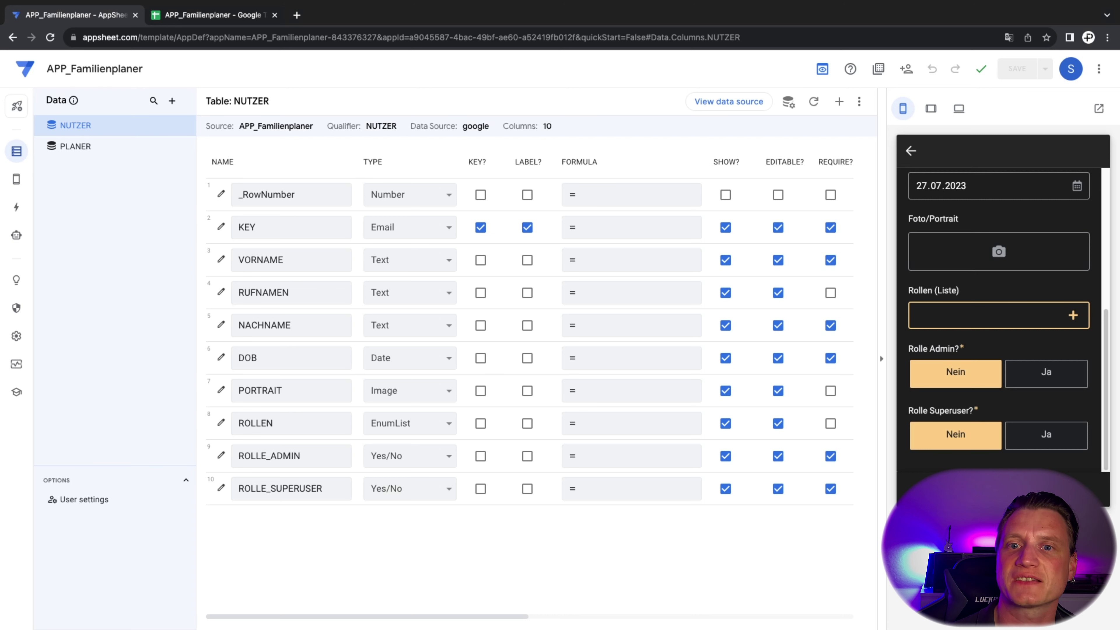
click(1072, 315)
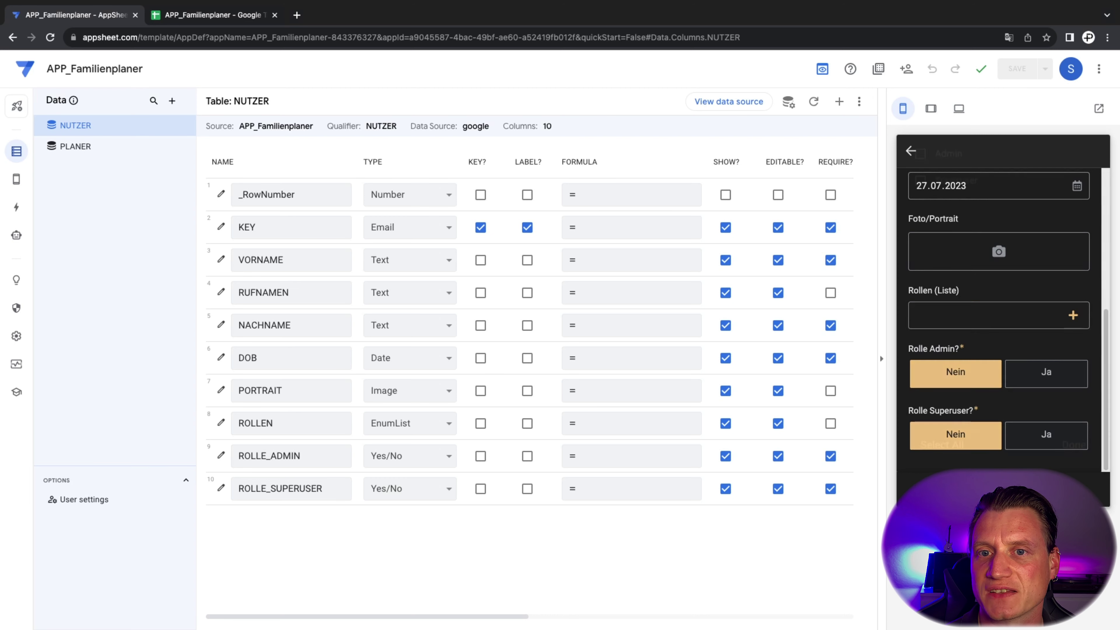
- Select and clear the Superuser and Admin choices in Rollen (Liste), and leave the new user form without saving
click(956, 211)
click(948, 185)
click(956, 211)
click(948, 185)
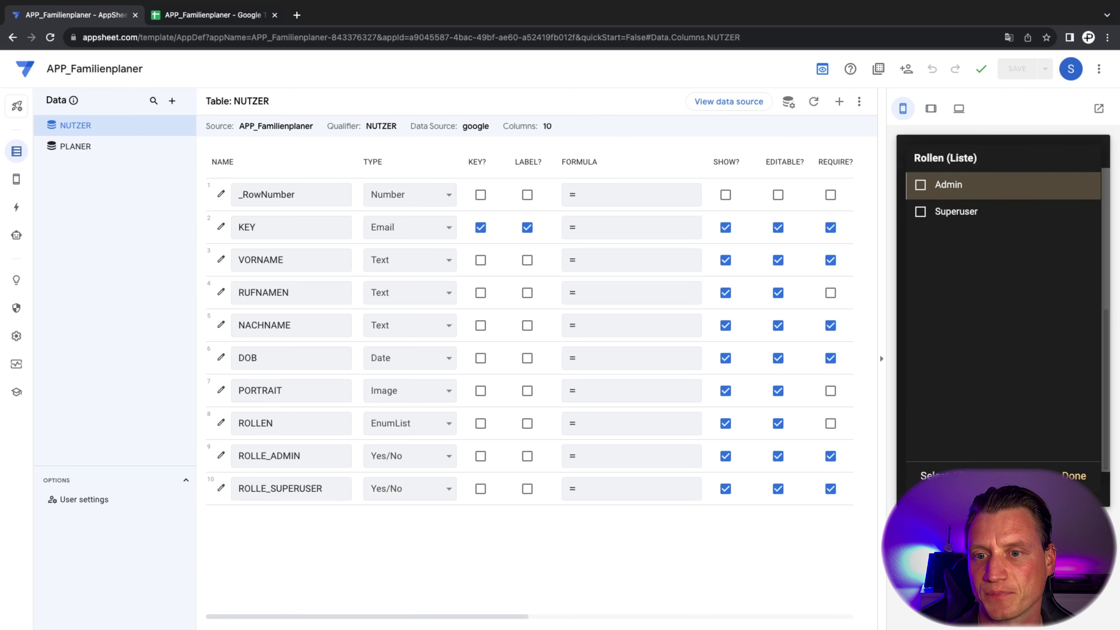
click(1073, 476)
click(911, 150)
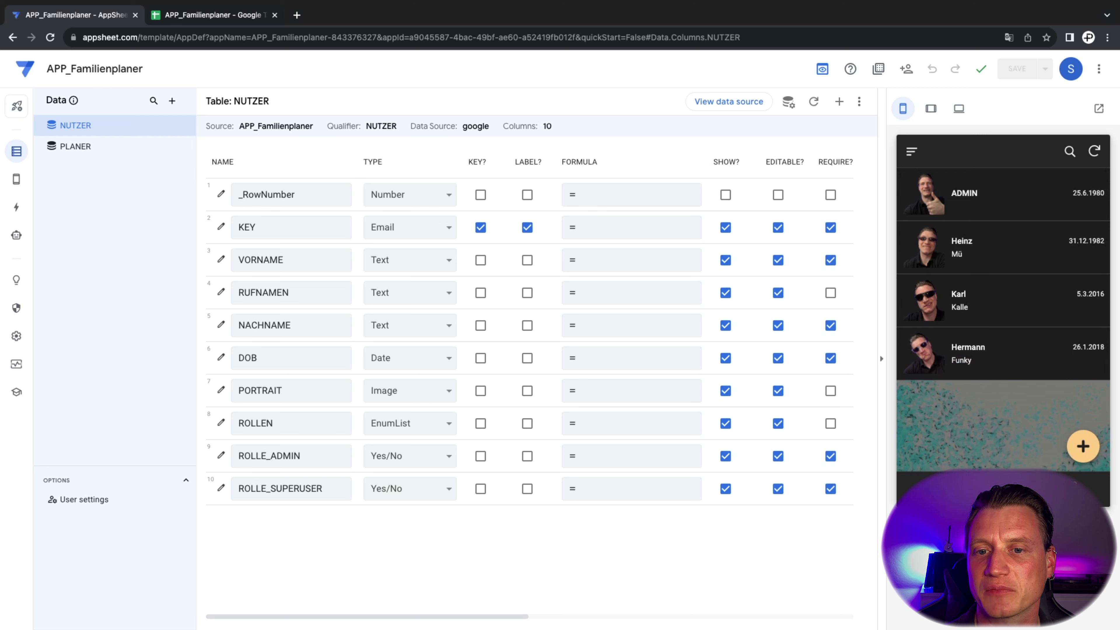
- Show the Admin view in the preview, open ADMIN_VIEW's Show if expression, and try USEREMAIL() before clearing it
click(1057, 489)
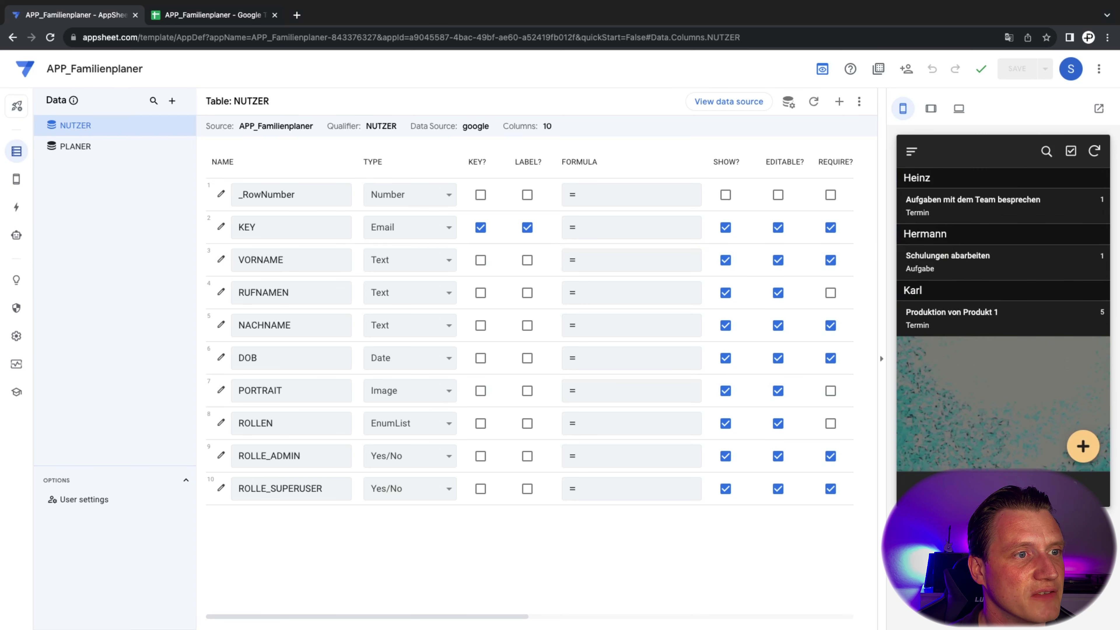
click(16, 179)
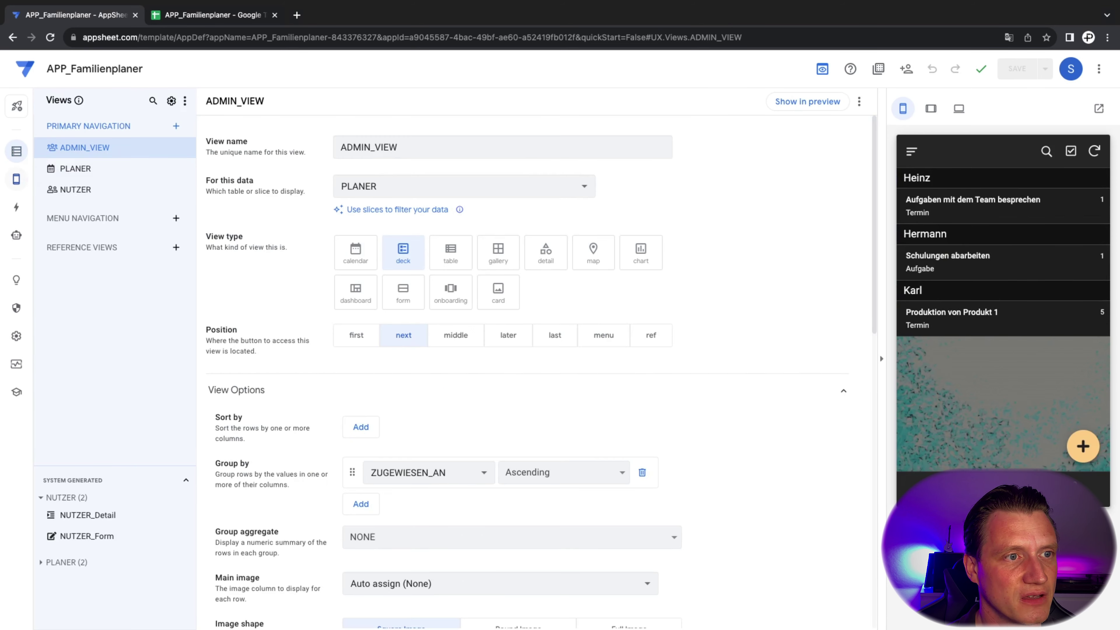
scroll(536, 360, down, 13)
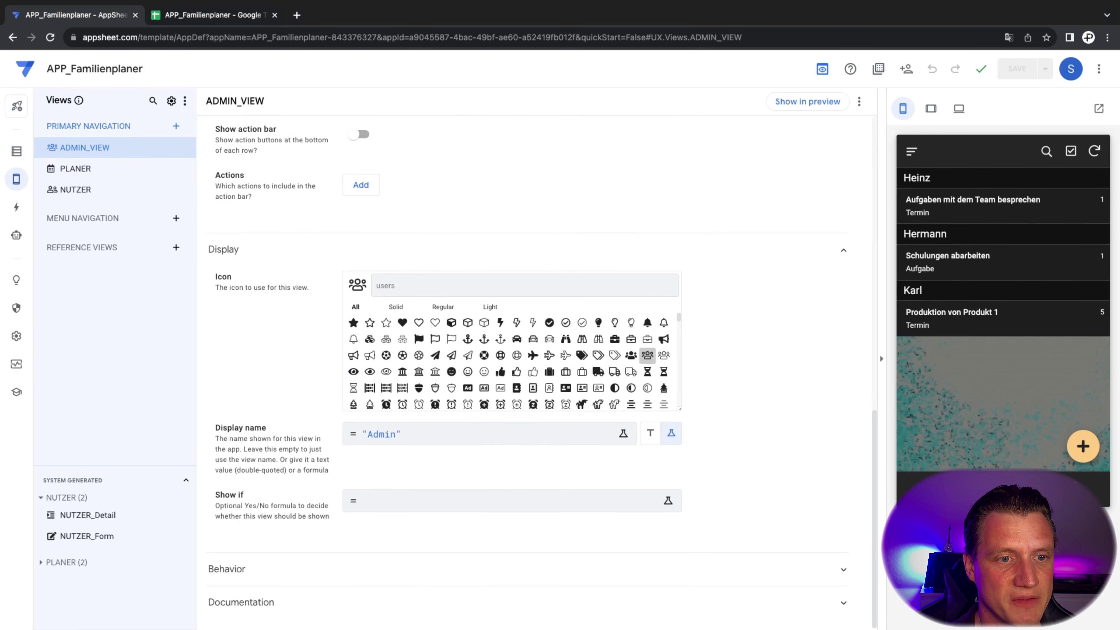
click(506, 500)
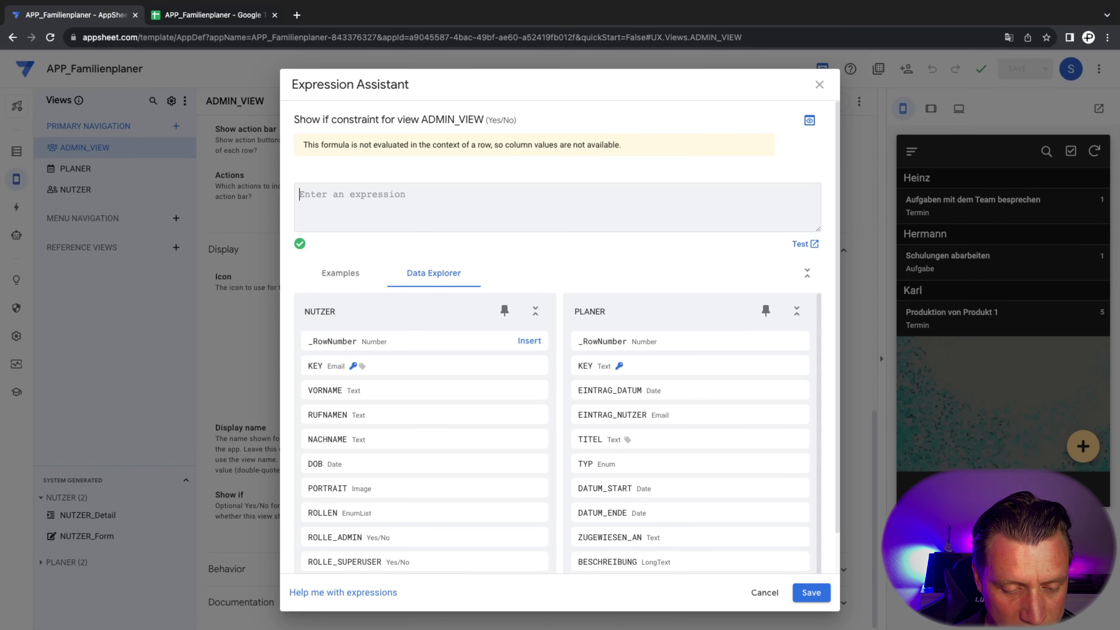
text(USEREMAIL())
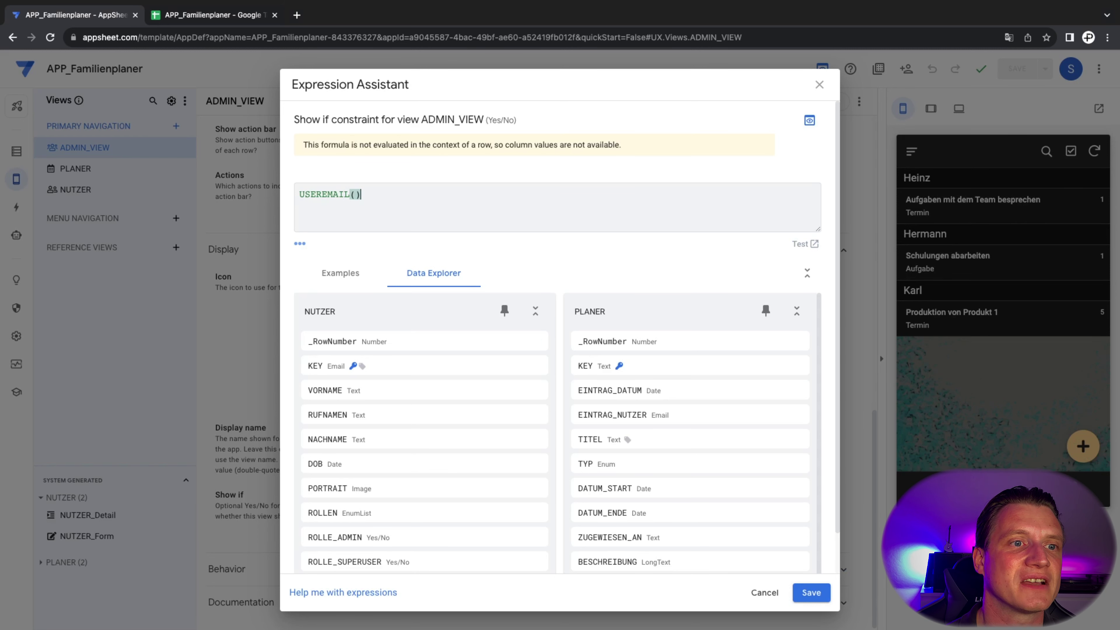
click(300, 194)
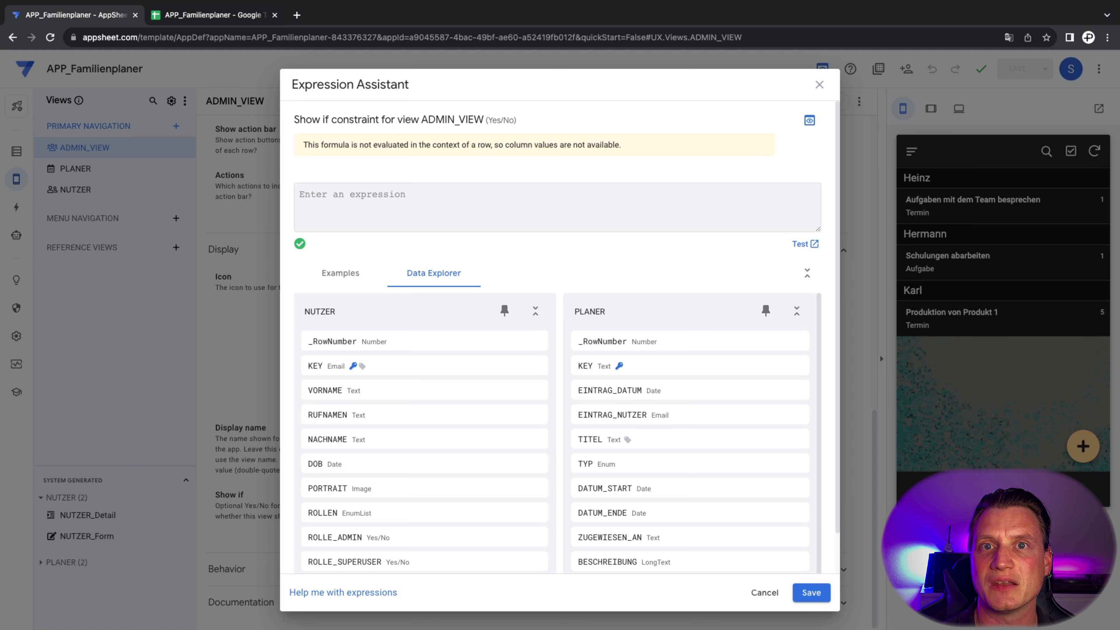
- Start a lookup expression with USEREMAIL() as the value and the "NUTZER" table as the dataset
text(look)
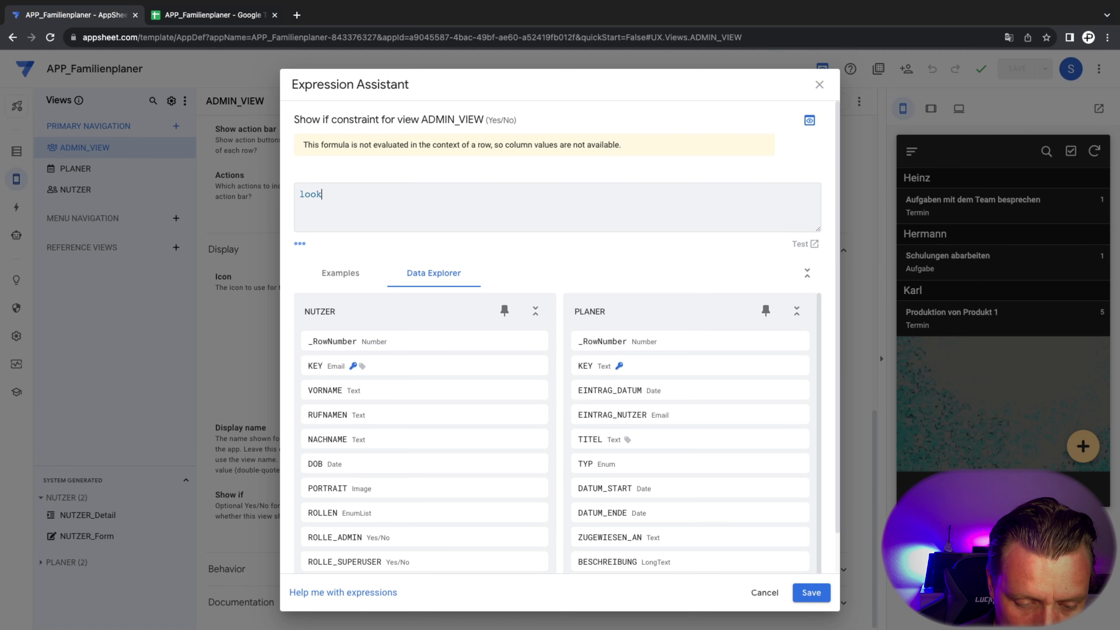
text(up()
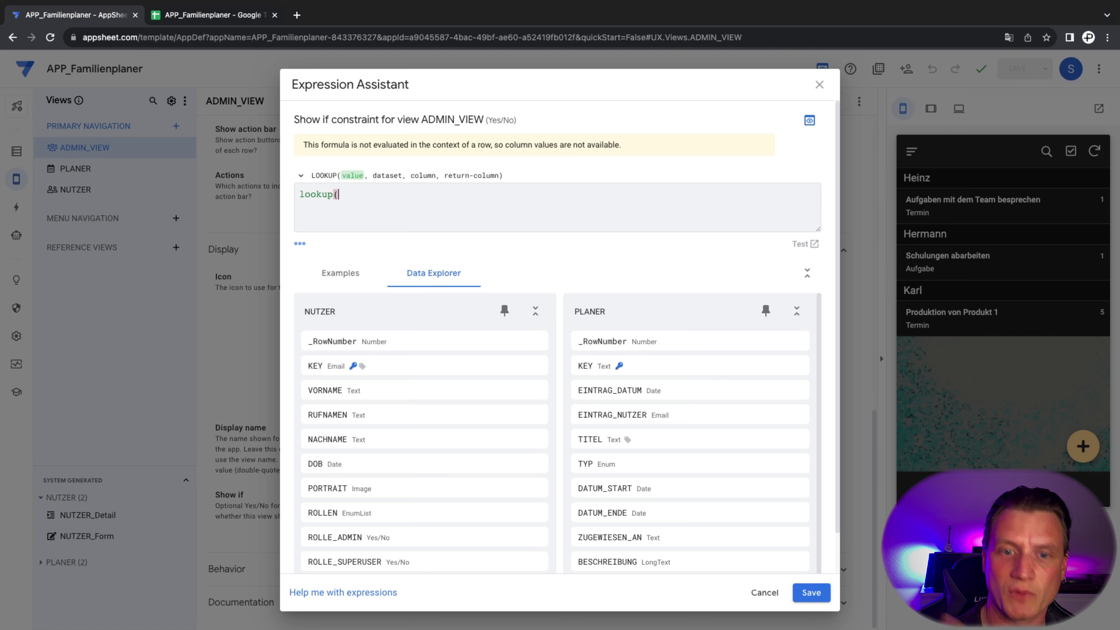
text(U)
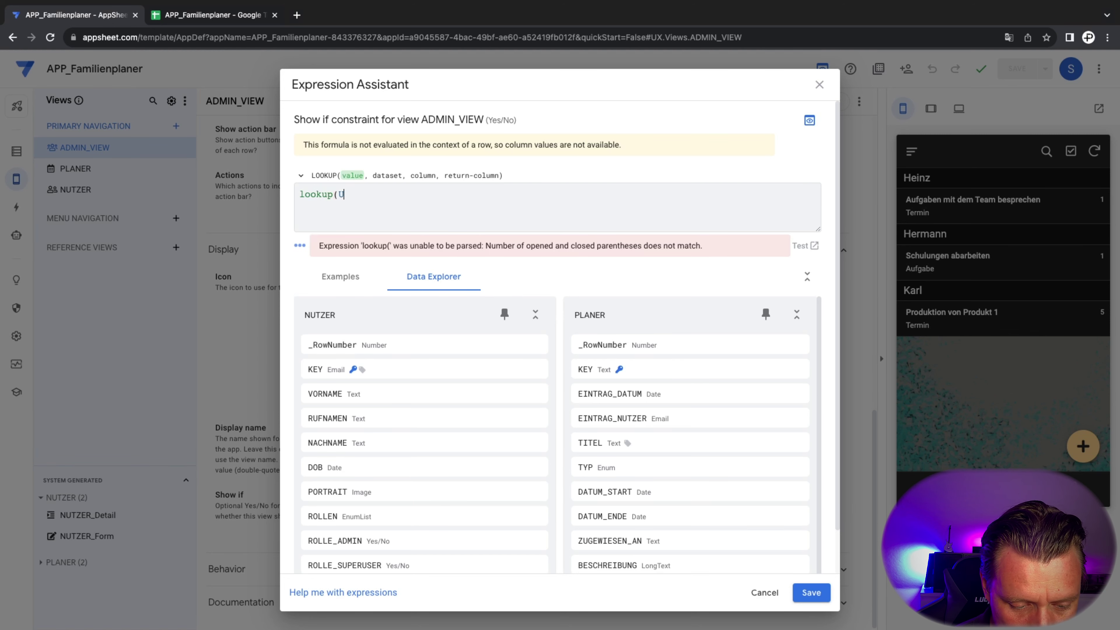
text(SEREMAIL(),)
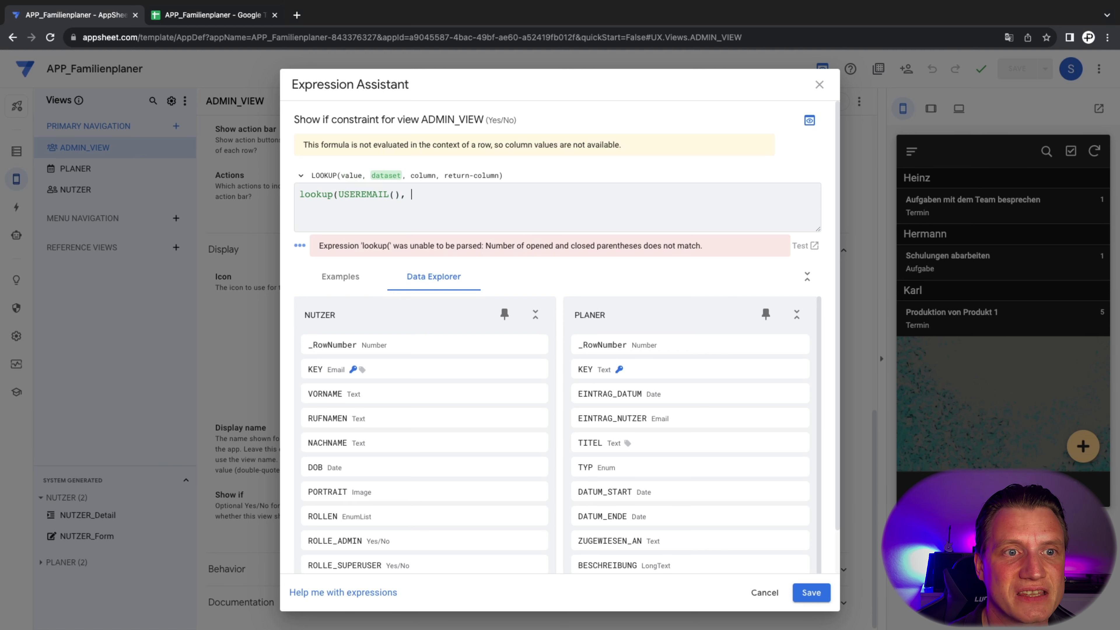
text( ")
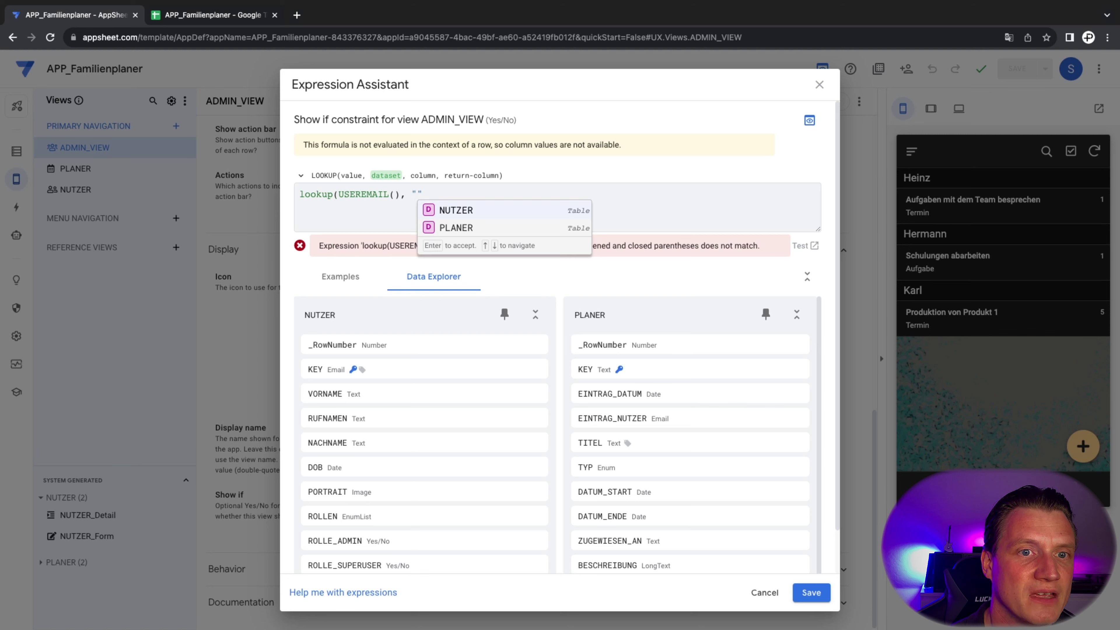
key(Return)
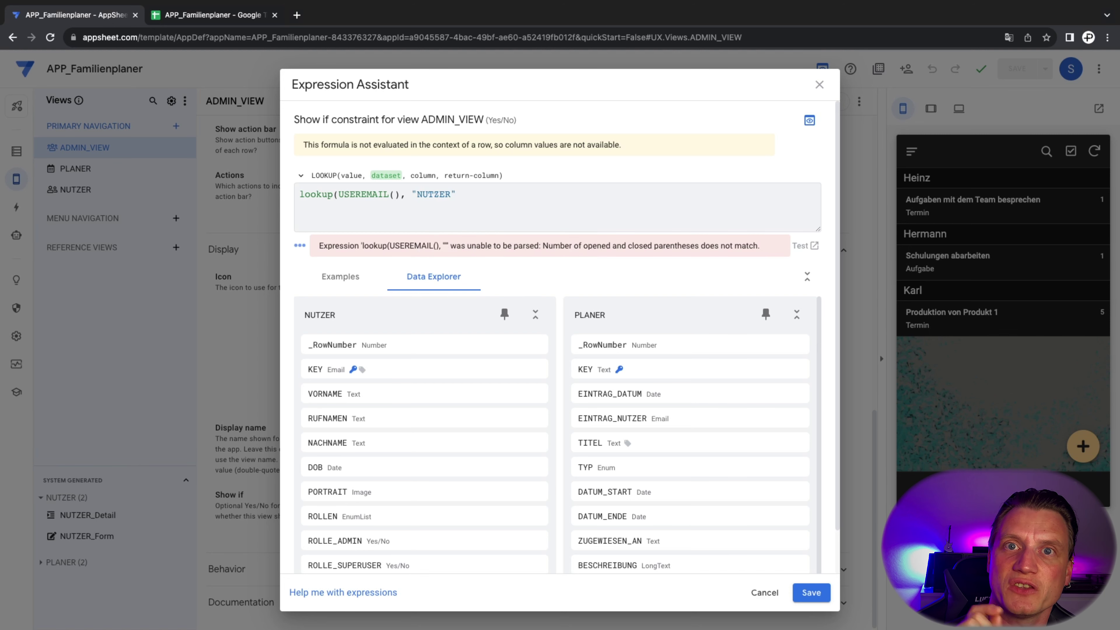
- Add "KEY" as the search column of the lookup expression
text(, )
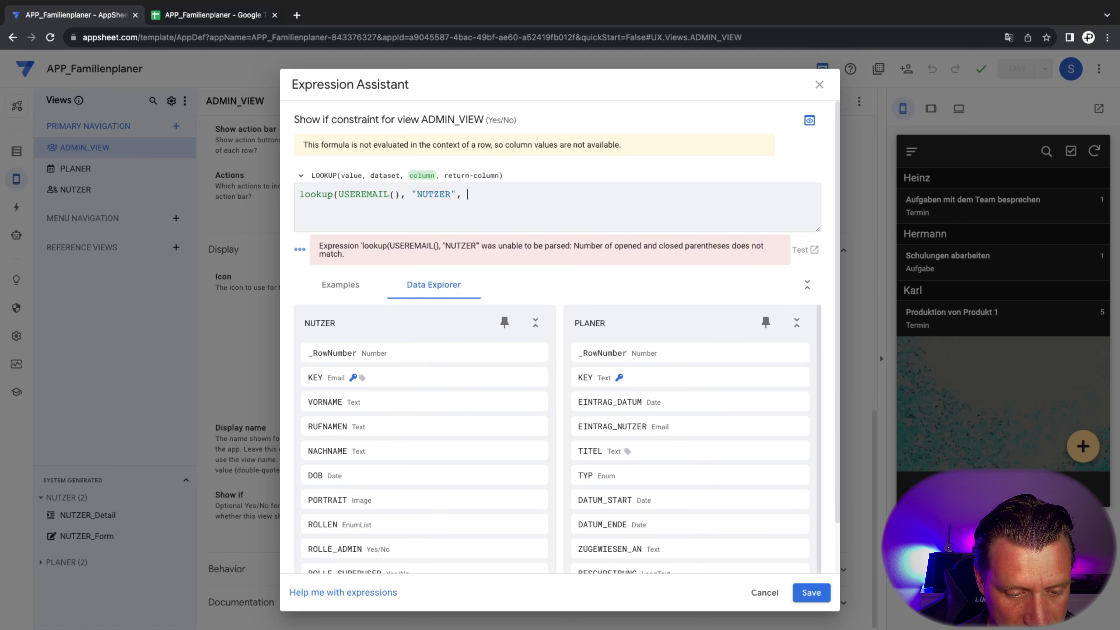
text(")
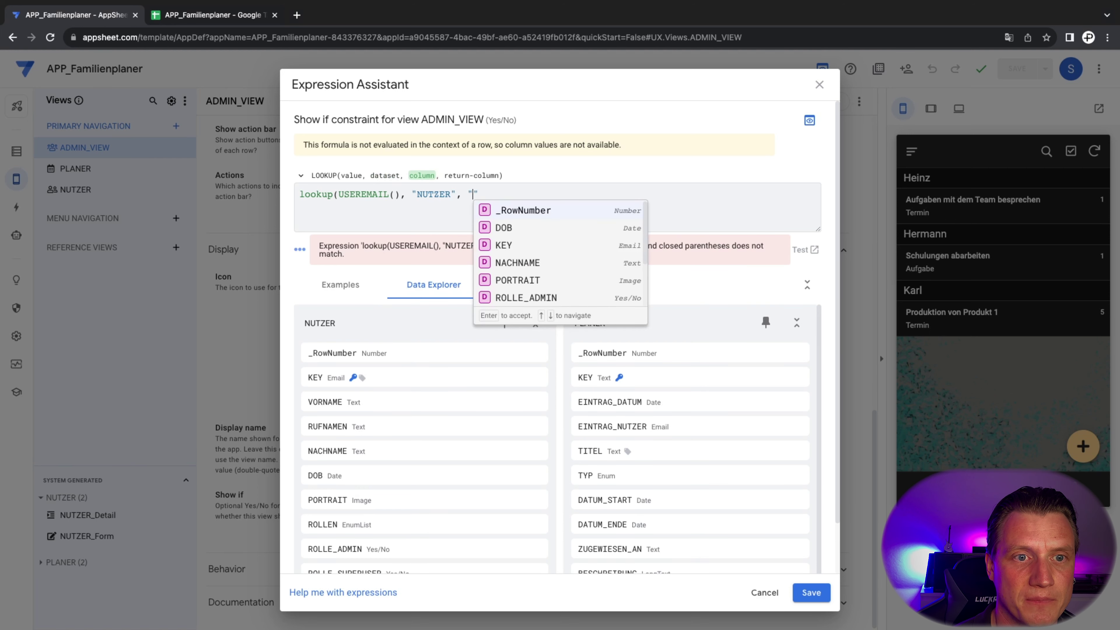
key(Down)
key(Down)
key(Return)
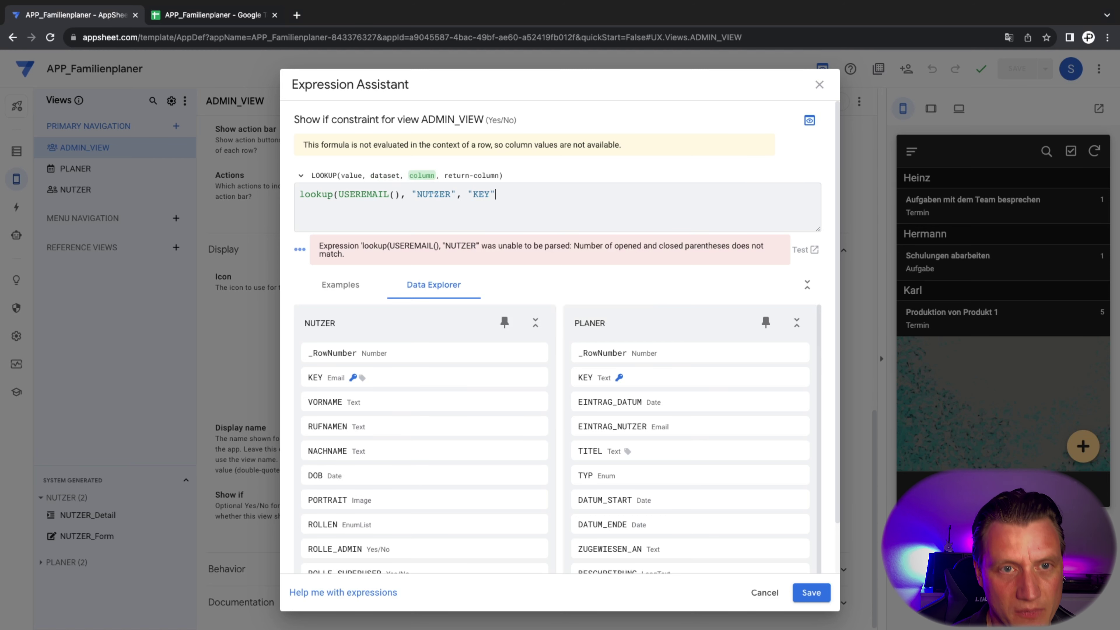
- Add "ROLLEN" as the return column of the lookup and close the expression's parenthesis
text(, ")
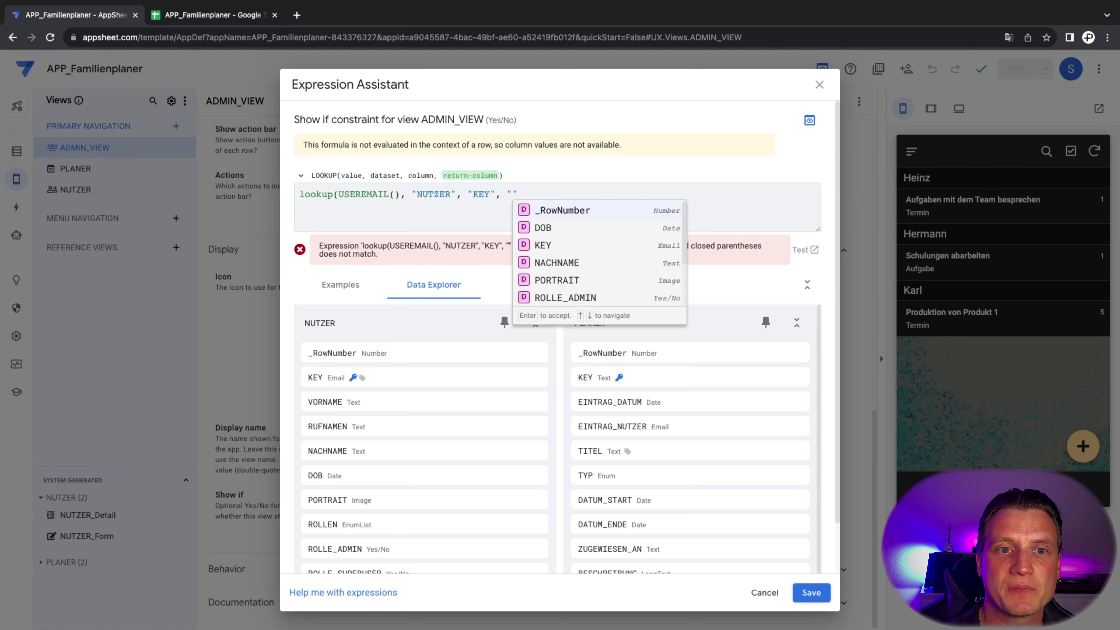
key(Down)
key(Down)
key(Down)
key(Down)
key(Down)
key(Down)
key(Down)
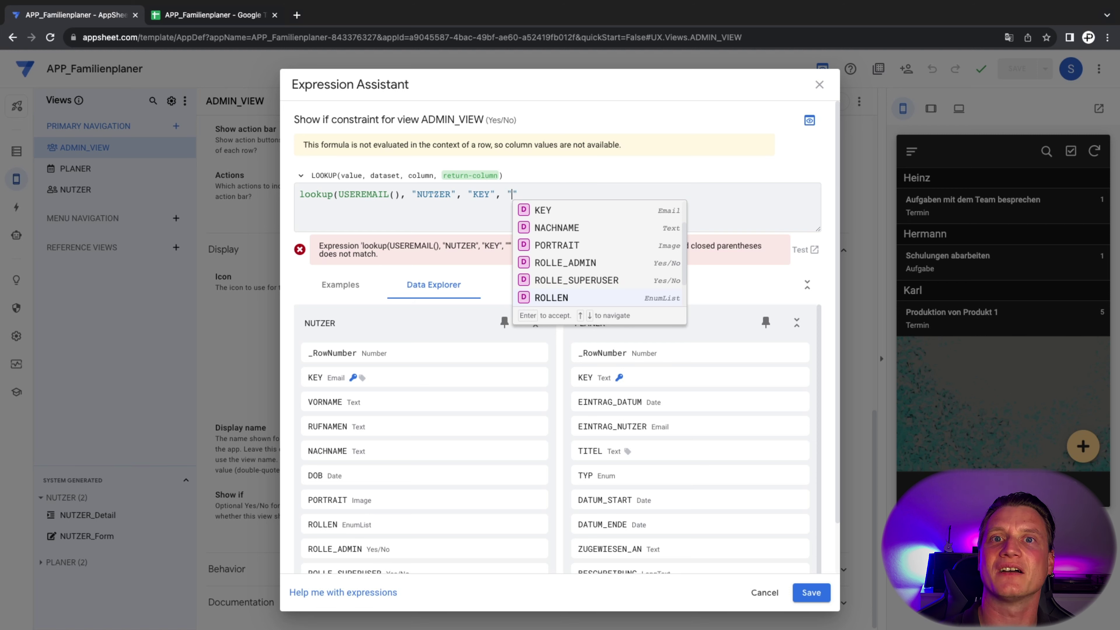
key(Return)
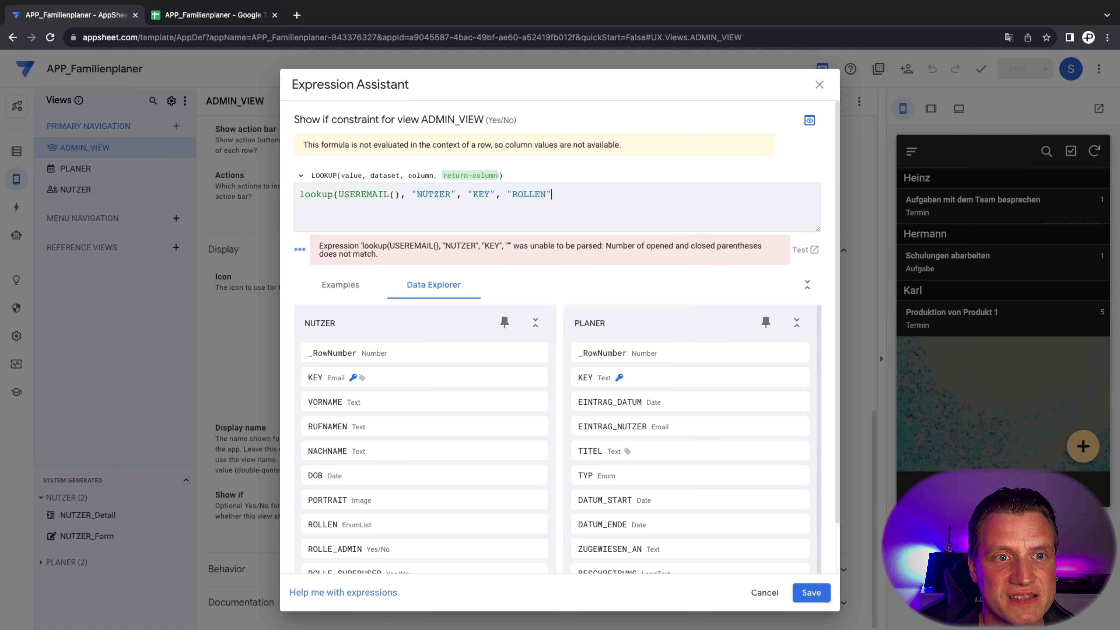
text())
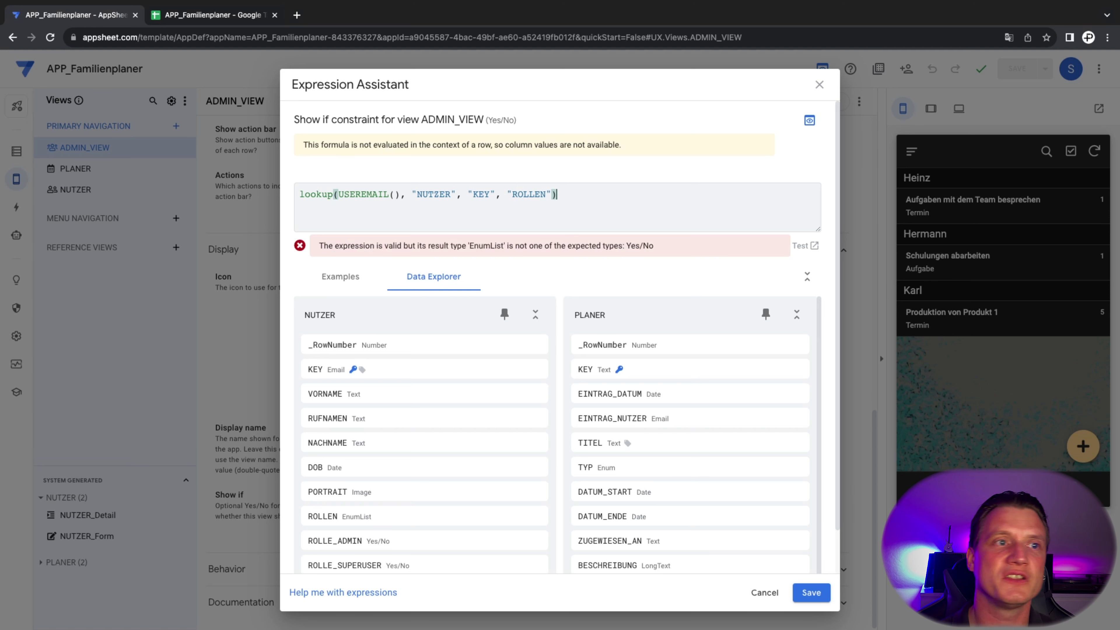
- Switch to the Google Sheets file, examine the KEY column and row 3's ROLLEN entry, and return to AppSheet
click(213, 15)
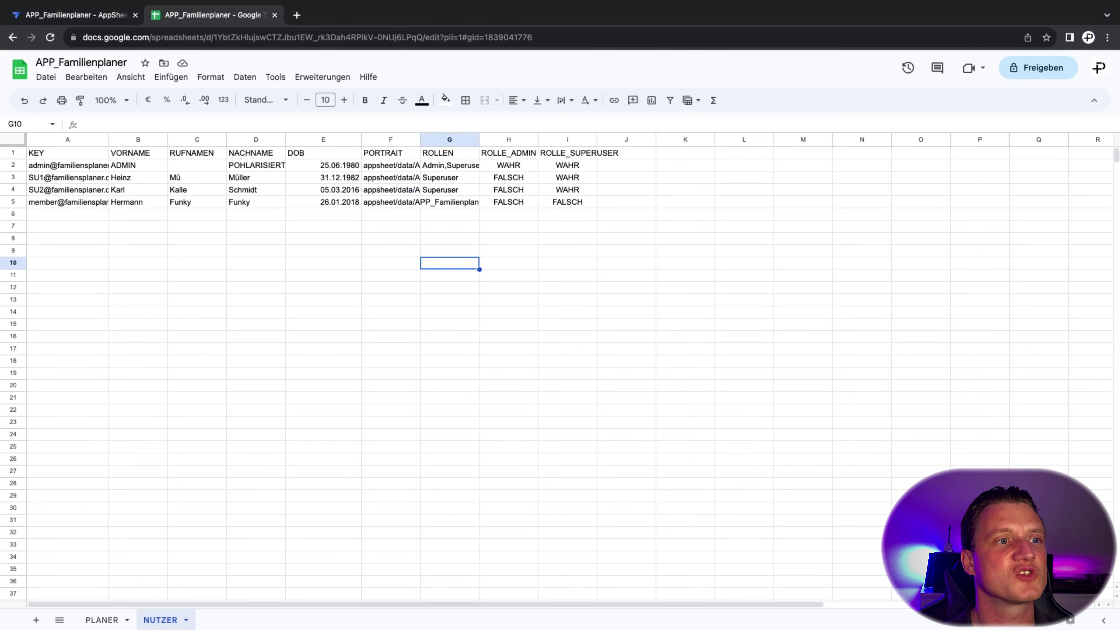
click(67, 178)
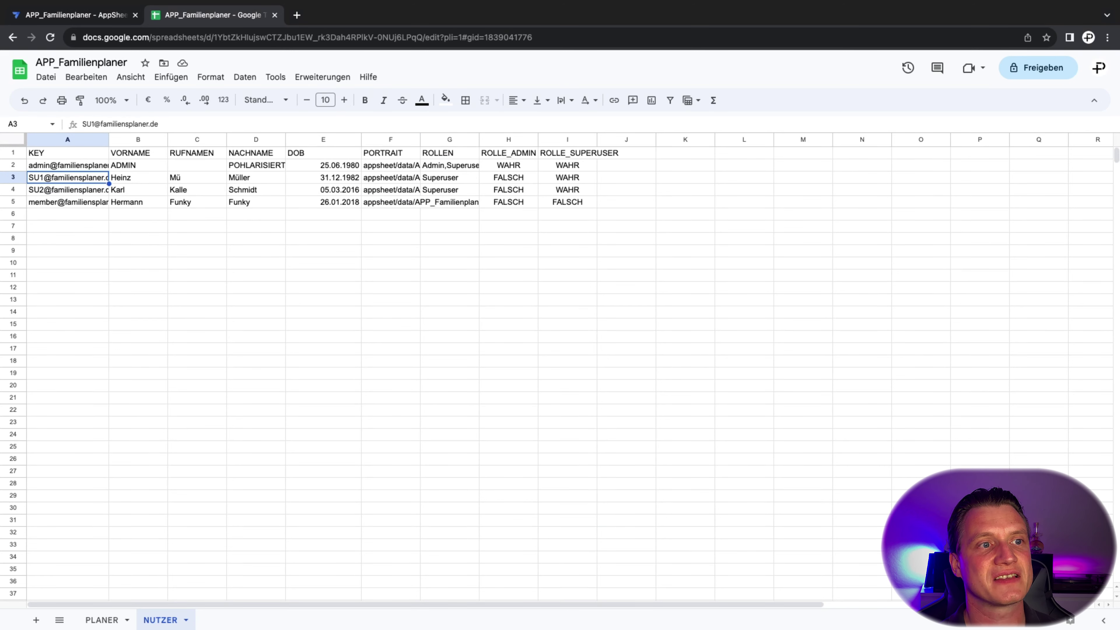
click(67, 140)
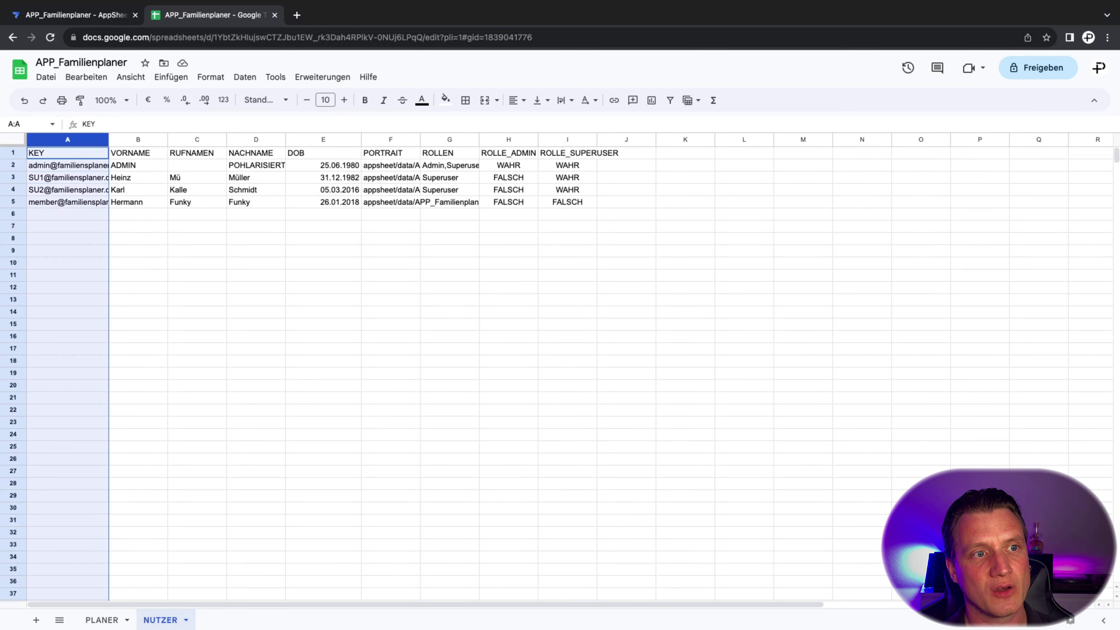
click(68, 177)
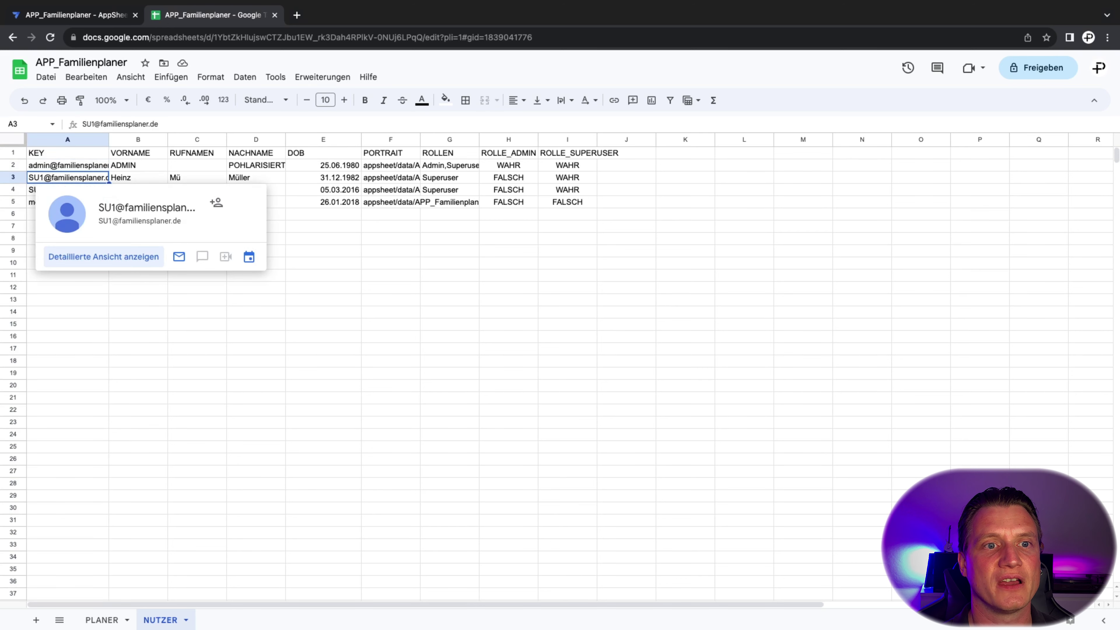
click(450, 178)
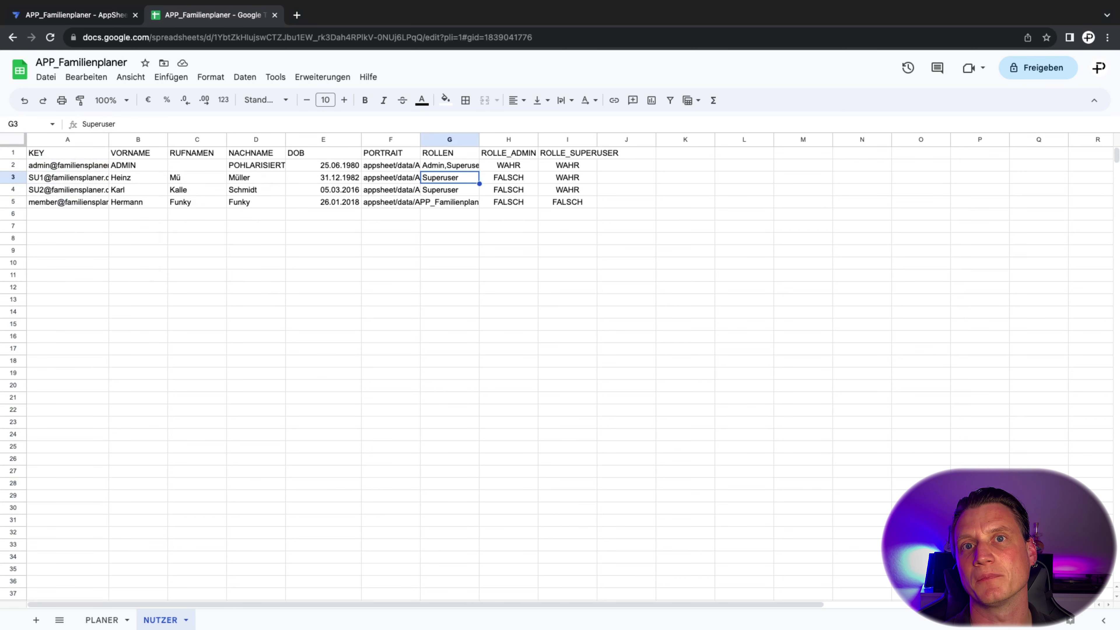
click(83, 15)
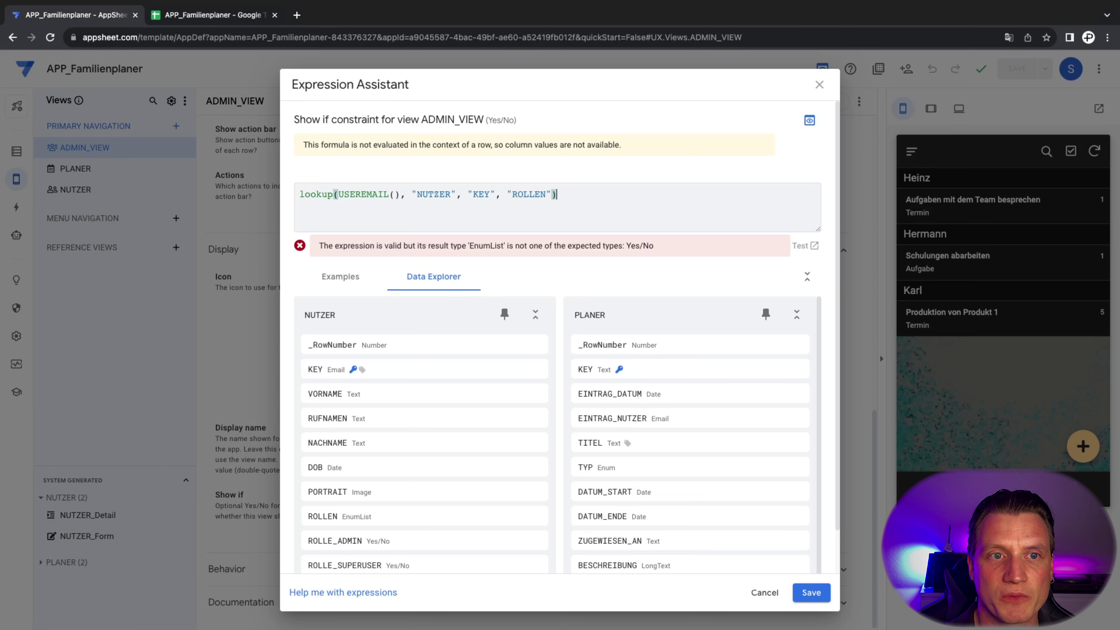
- Review the lookup expression, check the admin row's ROLLEN entry in the Google Sheets file, and return to AppSheet
click(300, 195)
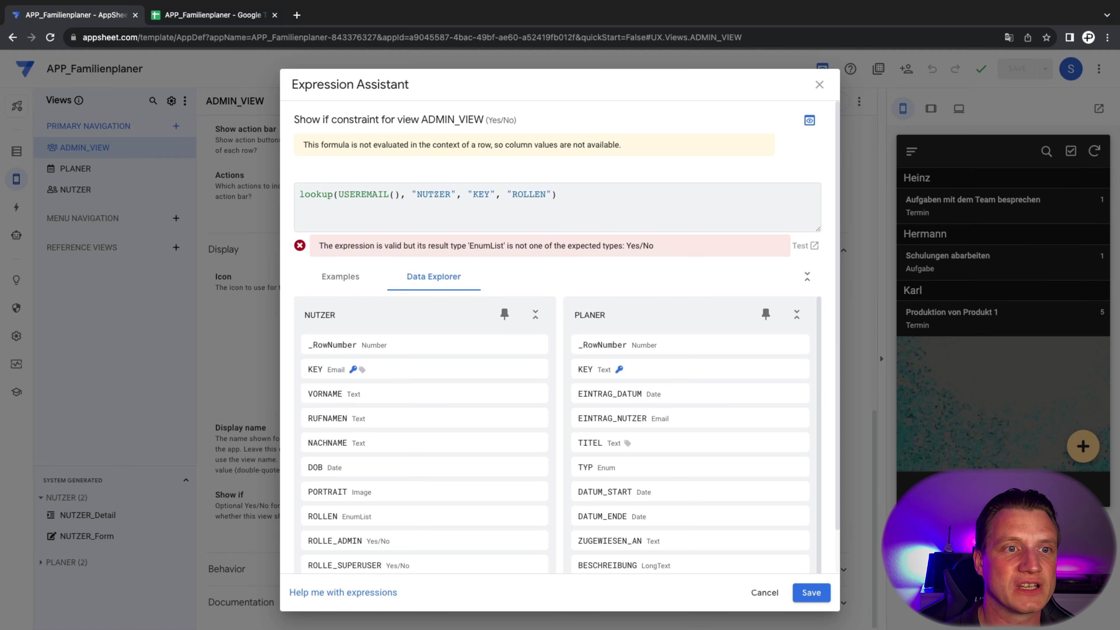
click(557, 195)
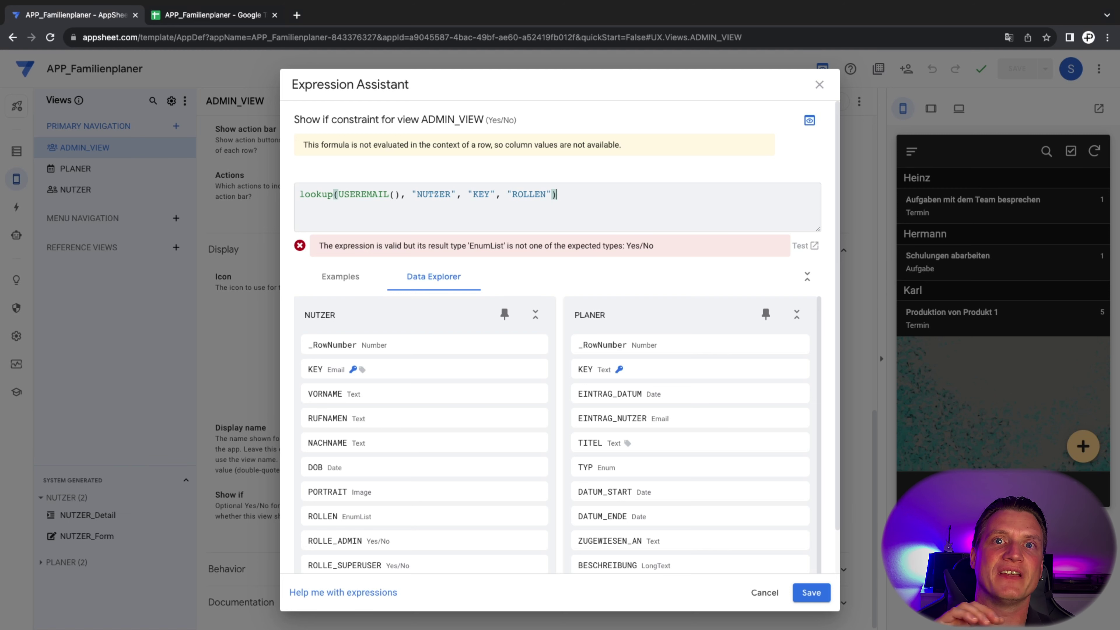
click(211, 15)
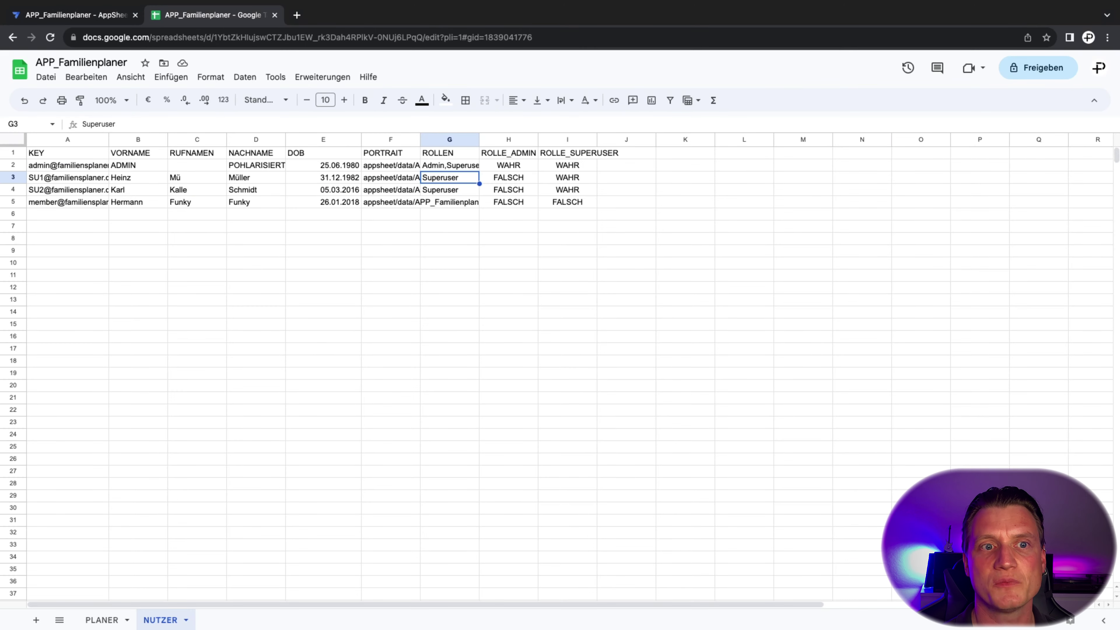
click(449, 165)
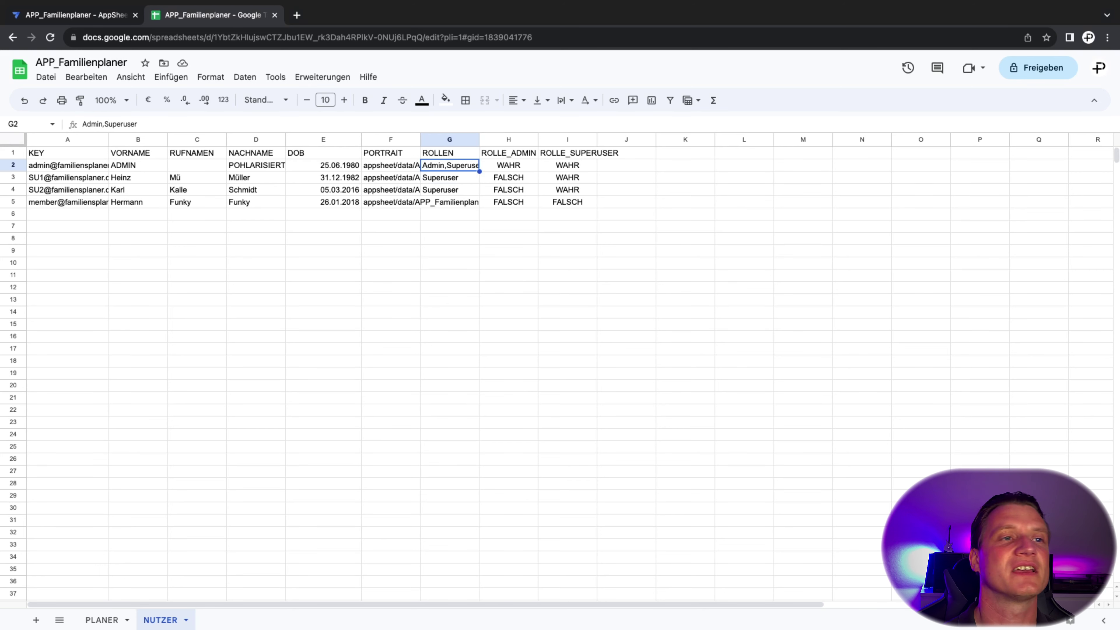
click(82, 15)
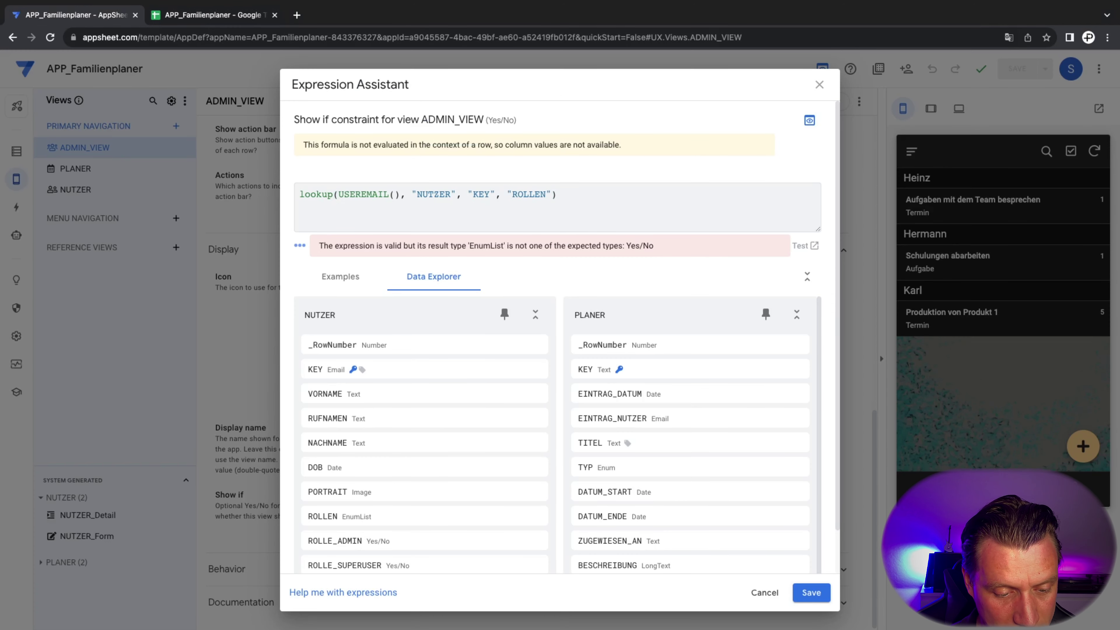
- Try comparing the lookup result with = "Admin", and recheck the ROLLEN column in the Google Sheets file before returning to AppSheet
text(= "Admin)
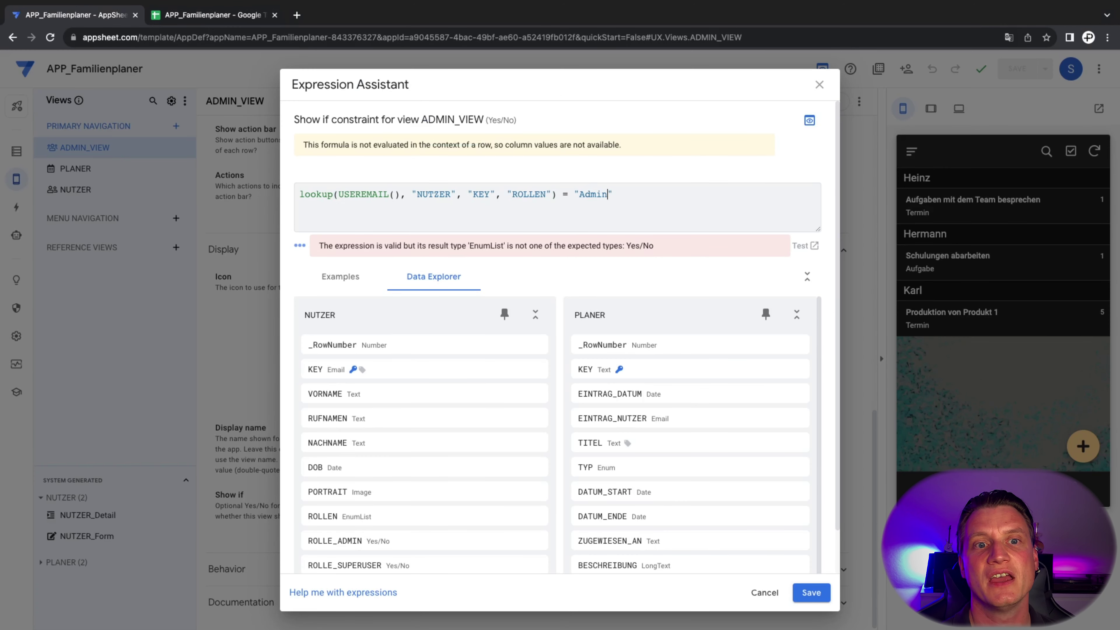
click(212, 20)
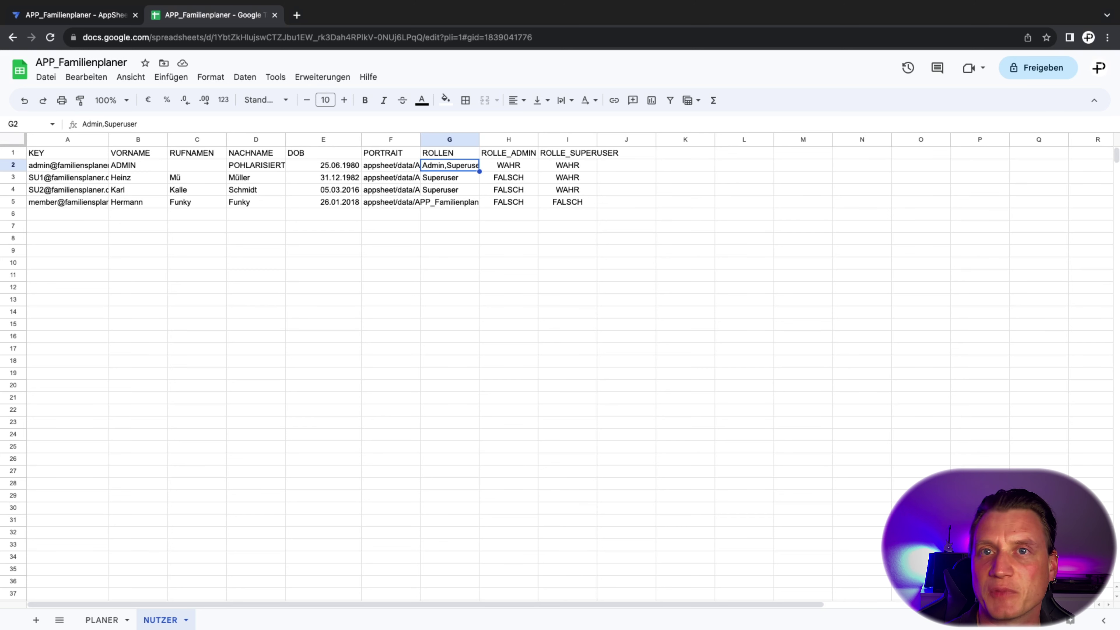
click(76, 14)
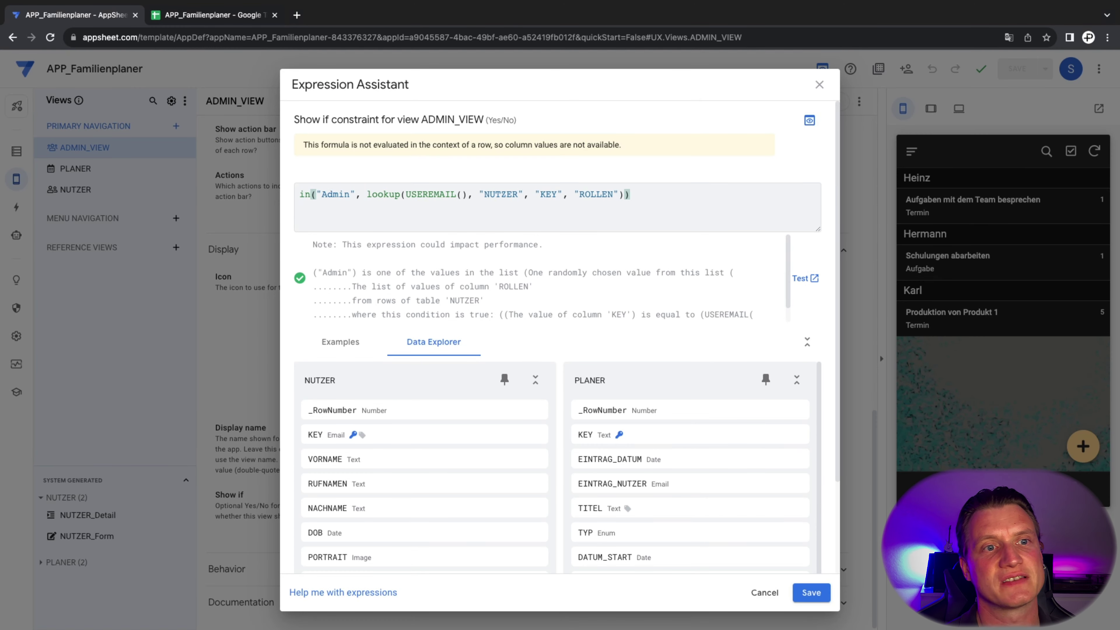
- Insert split( in front of the lookup inside the IN expression
click(355, 194)
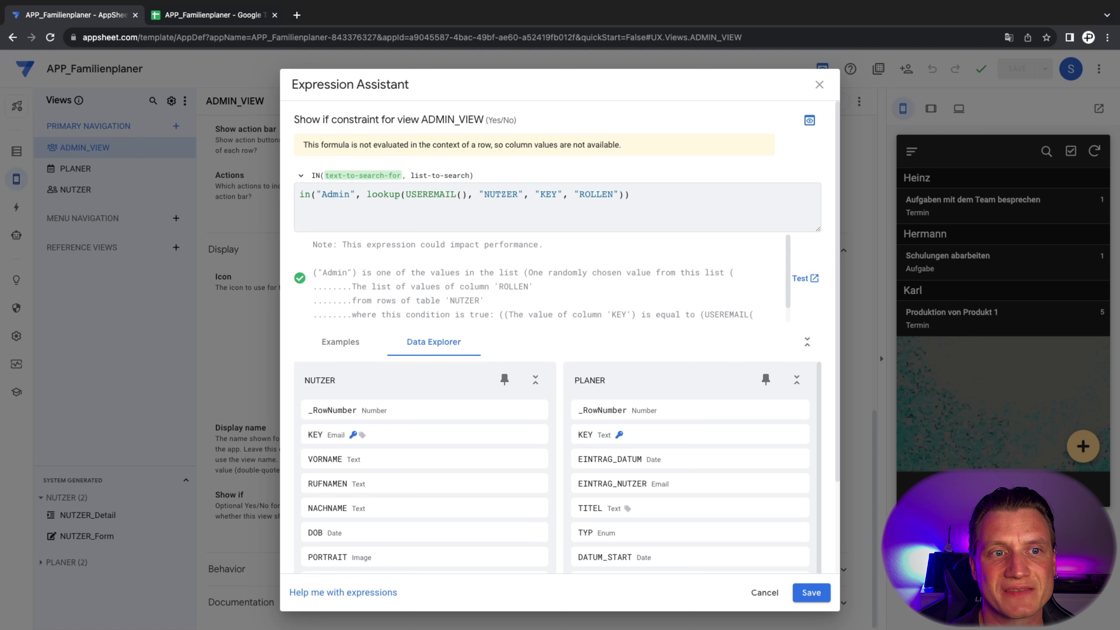
click(361, 195)
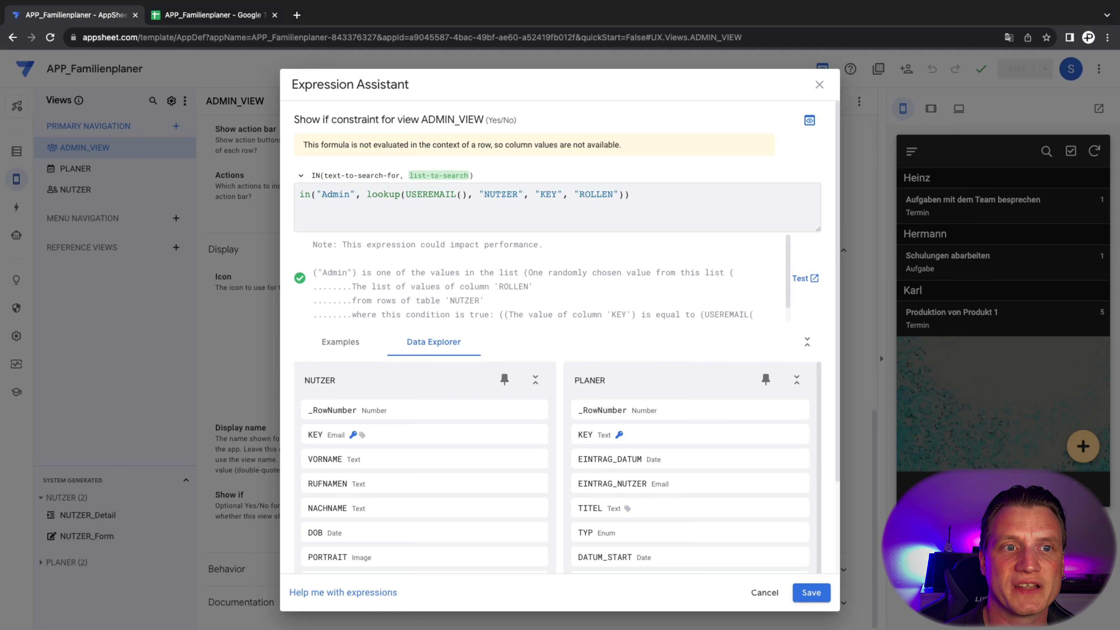
drag(371, 194, 612, 195)
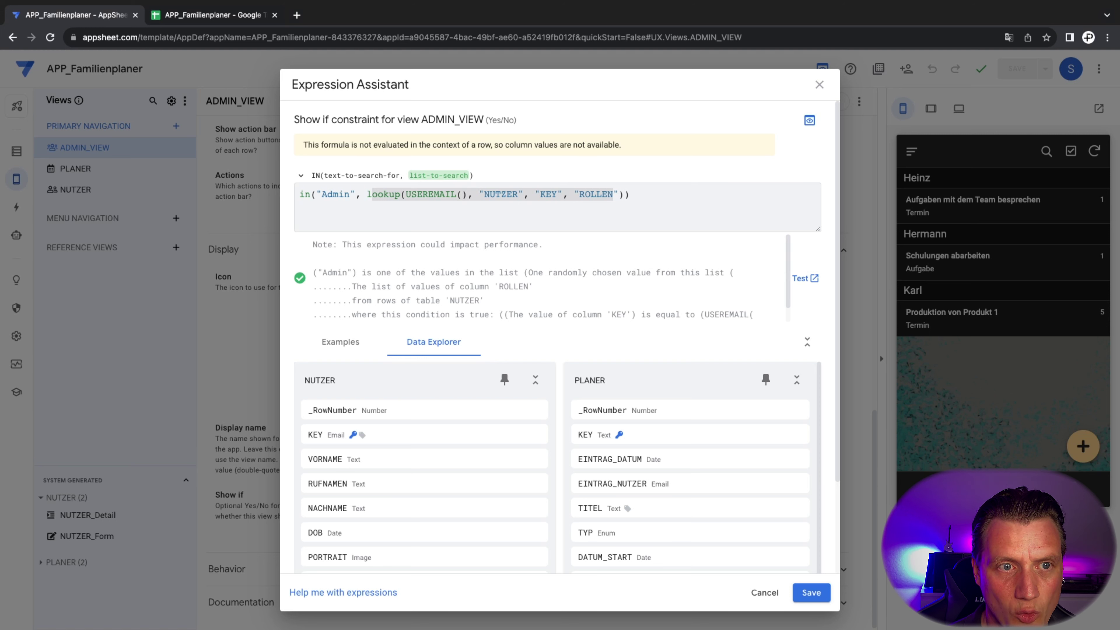
click(366, 194)
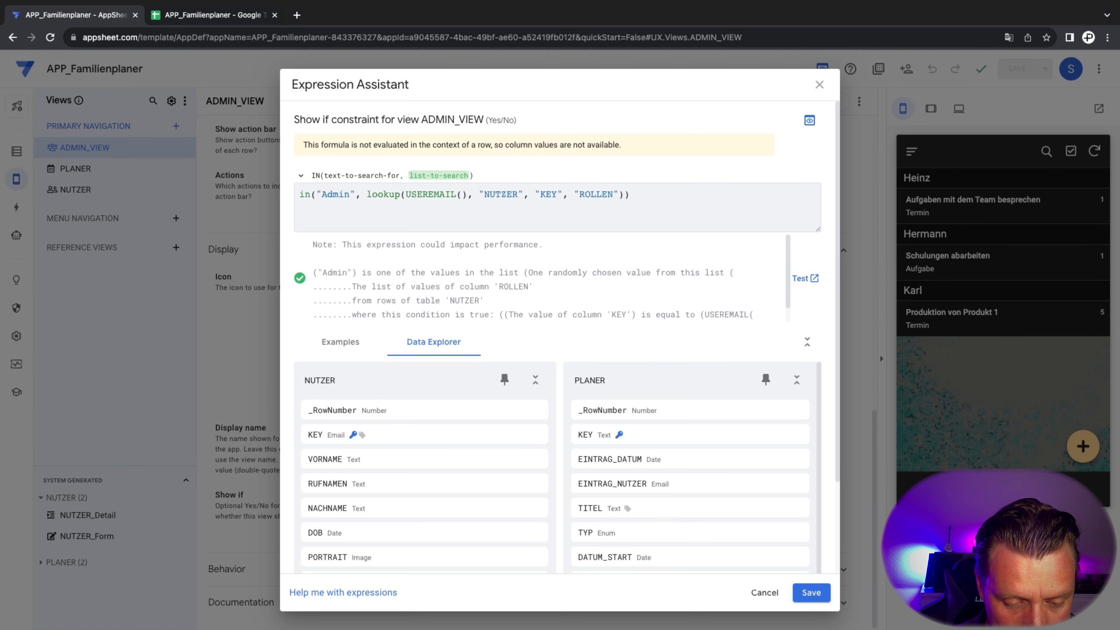
text(plit()
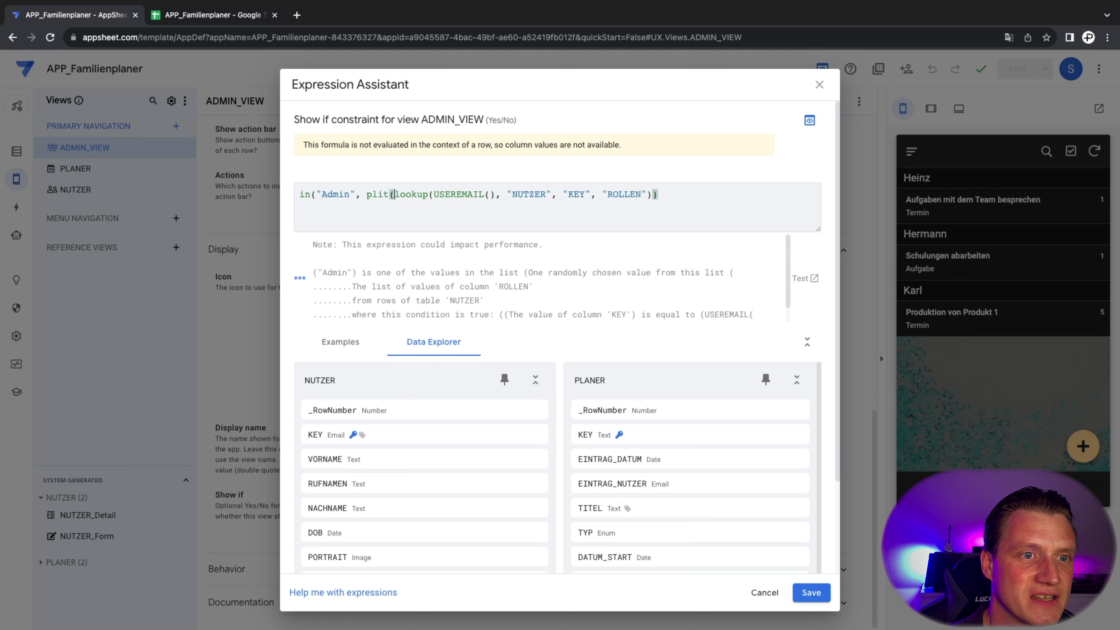
key(Left)
key(Left)
key(Left)
key(Left)
key(Left)
text(s)
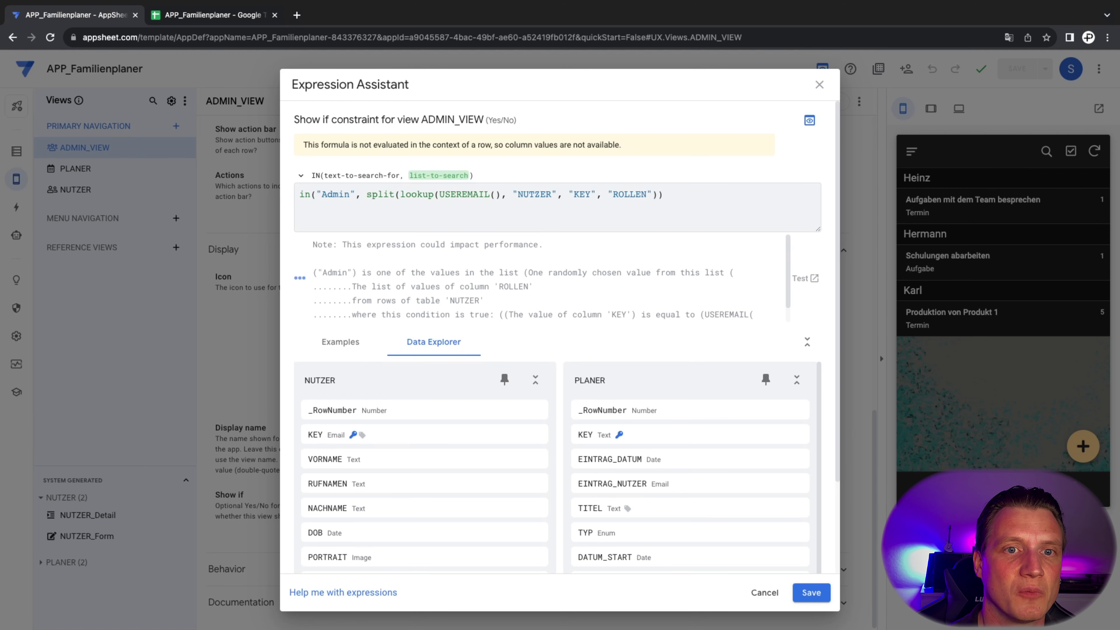
- Add "," as the split delimiter after the lookup and close the split function's parenthesis
click(657, 195)
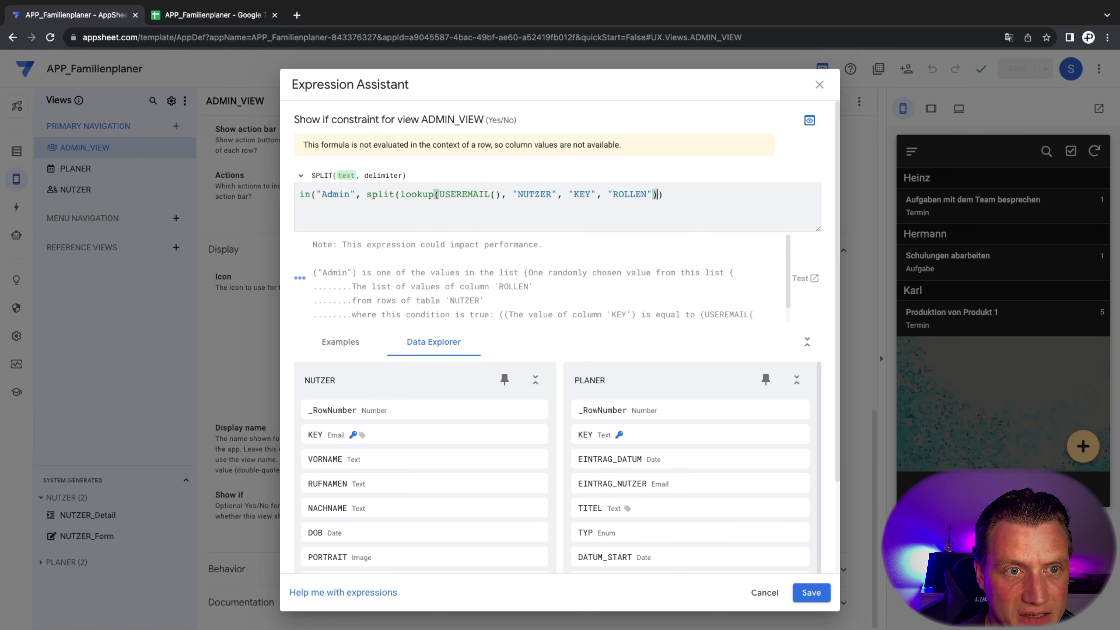
text(, ",)
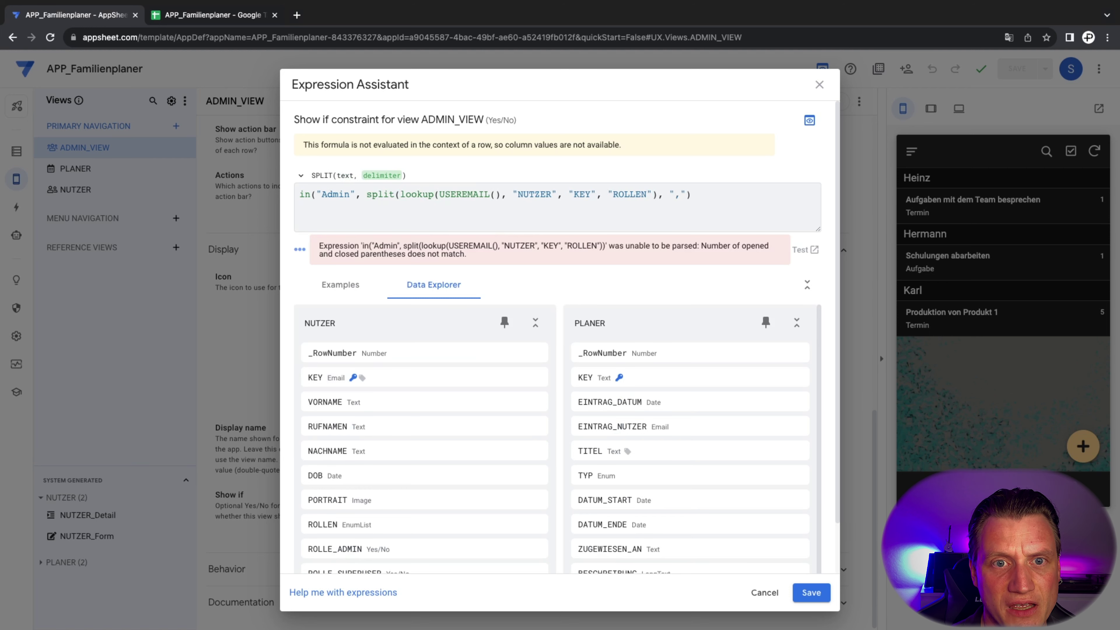
text())
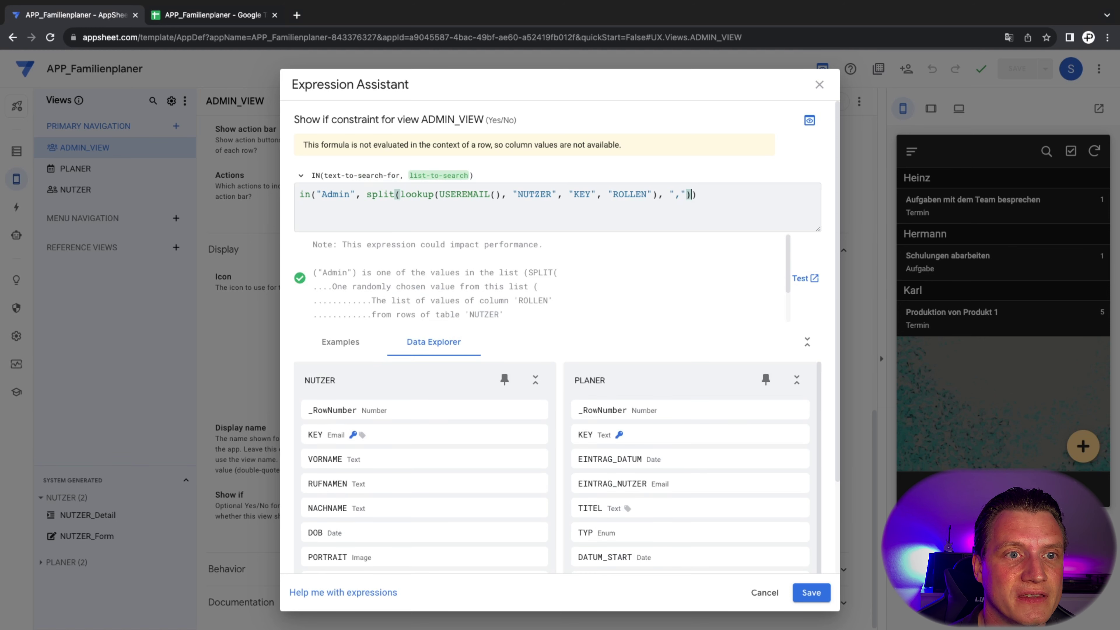
- Compare the split lookup with the admin row's ROLLEN entry in the Google Sheets file, and review the full expression back in AppSheet
drag(400, 194, 658, 195)
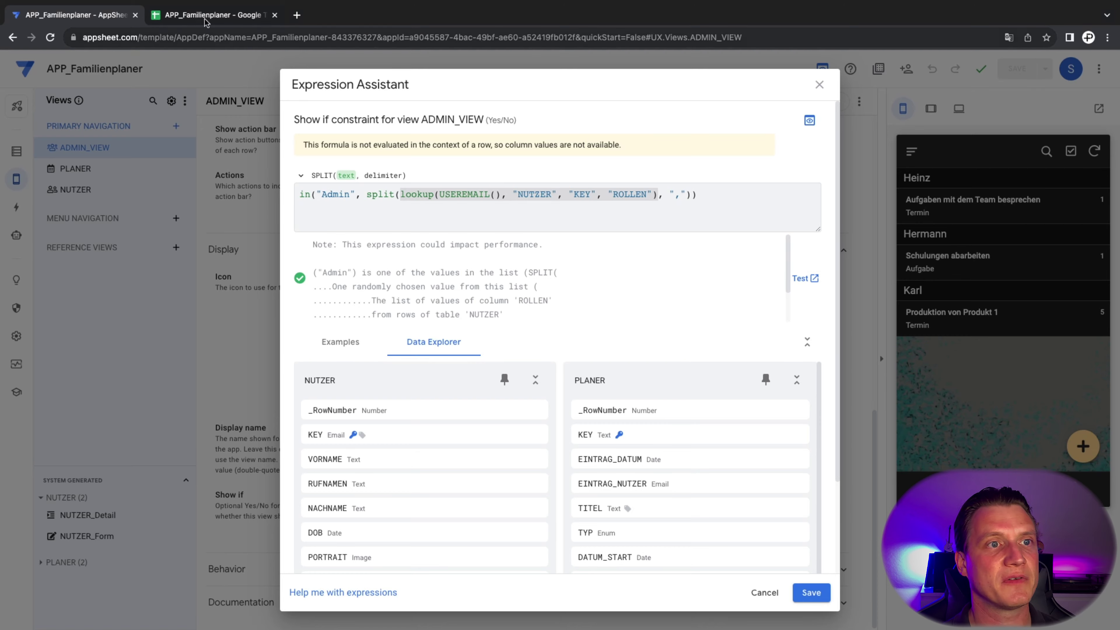
click(212, 15)
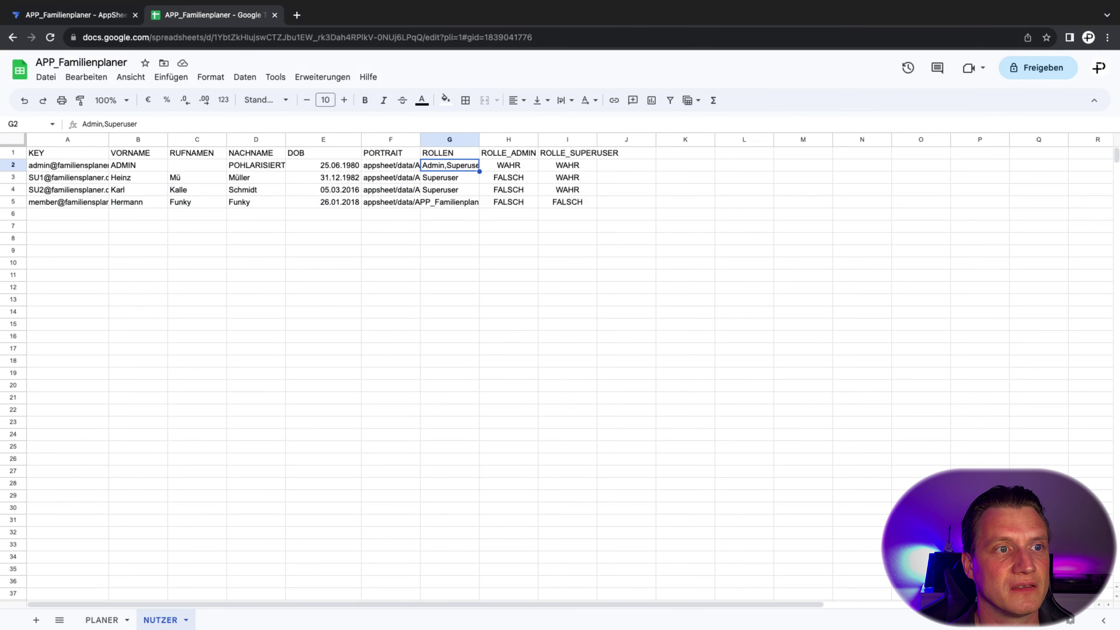
drag(140, 124, 82, 124)
key(Escape)
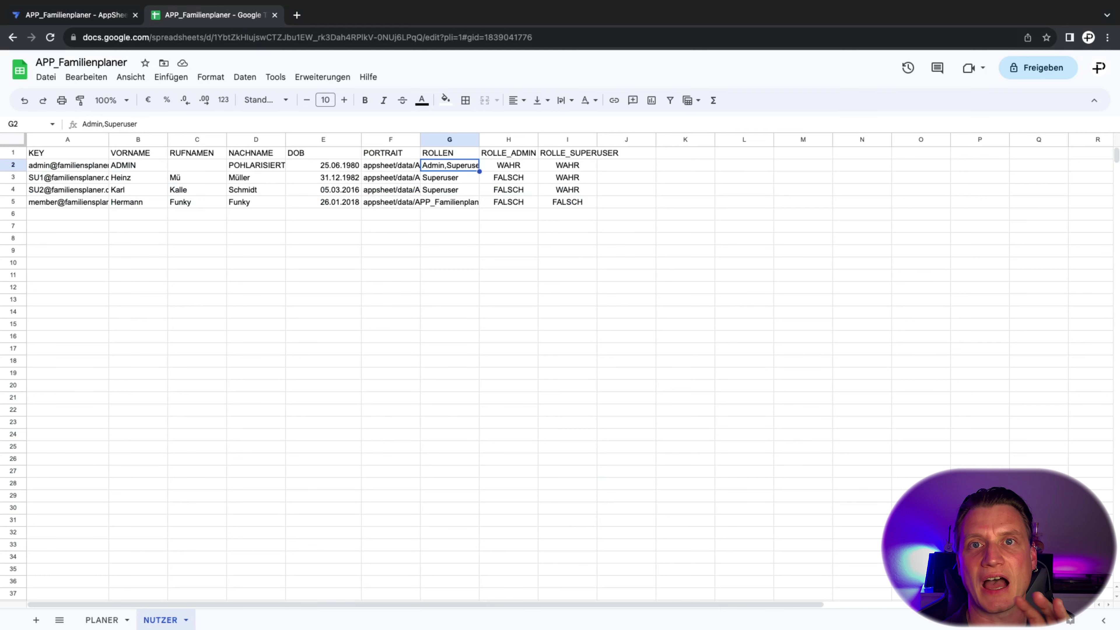
click(54, 17)
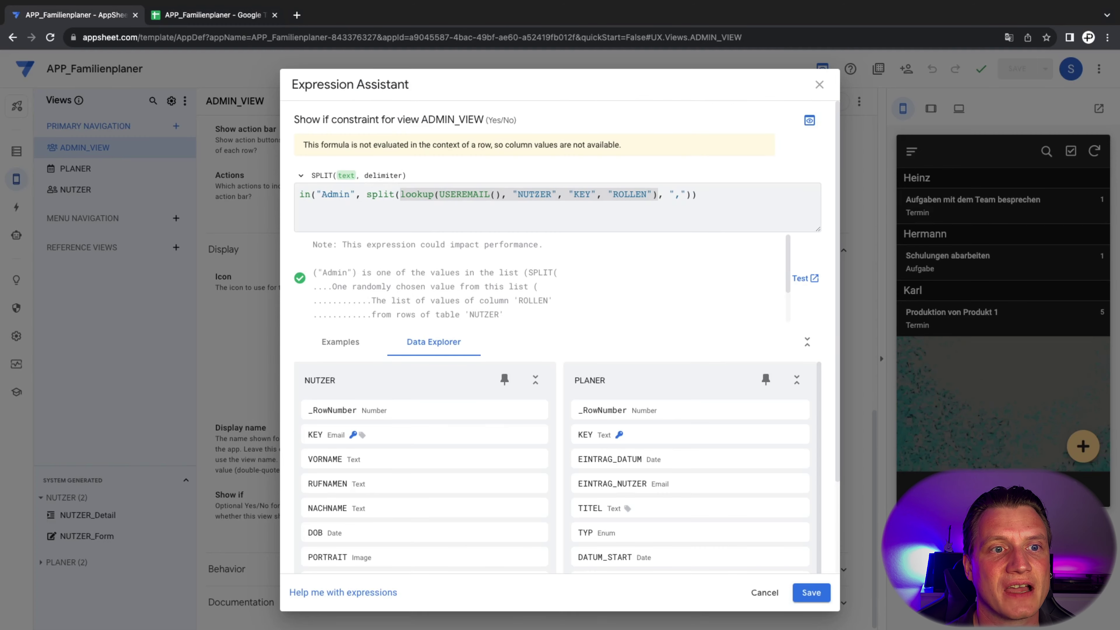
click(389, 195)
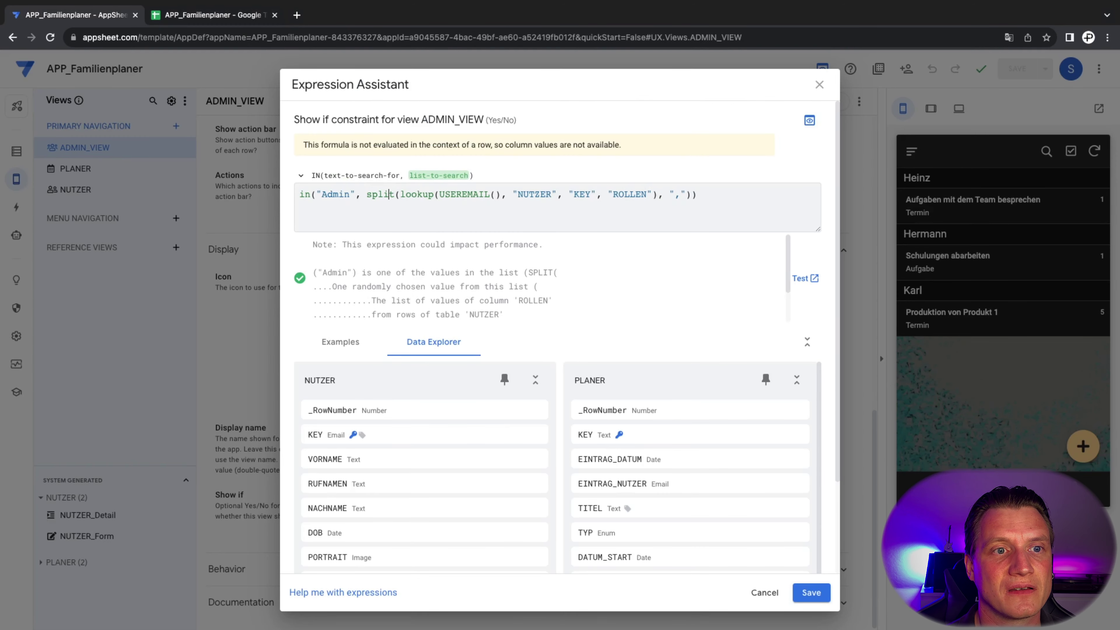
drag(367, 195, 691, 195)
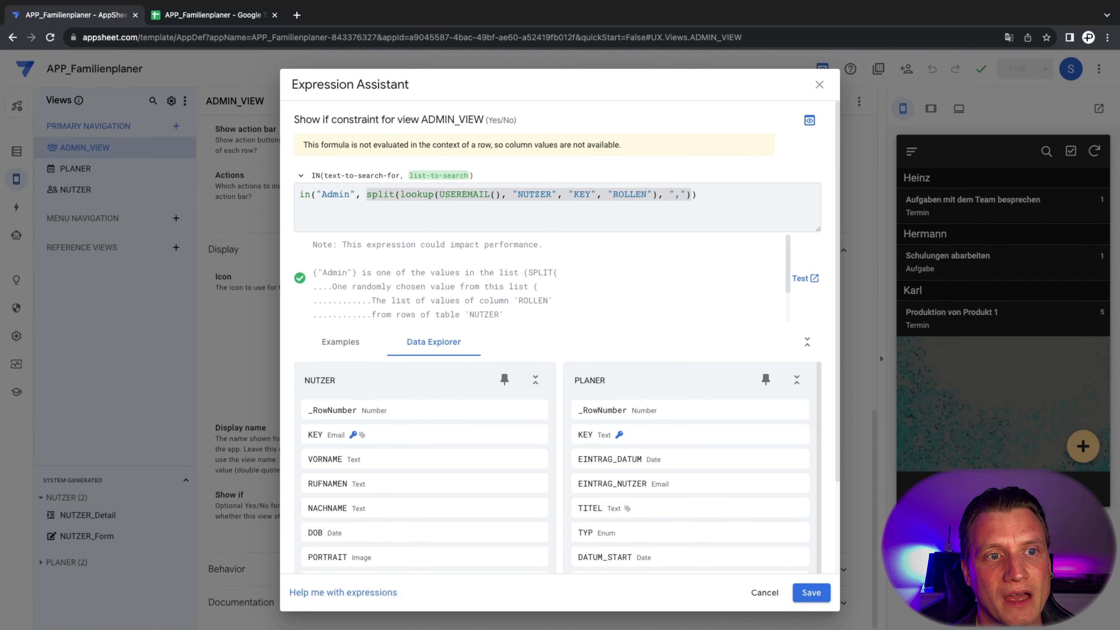
drag(321, 195, 697, 194)
click(697, 194)
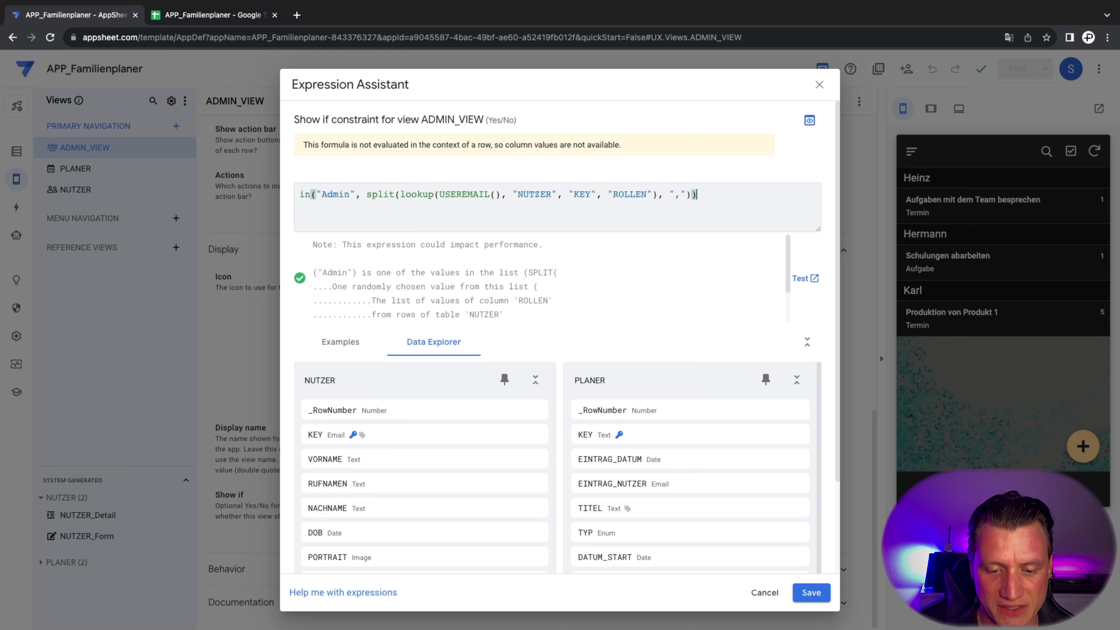
text(= "Y)
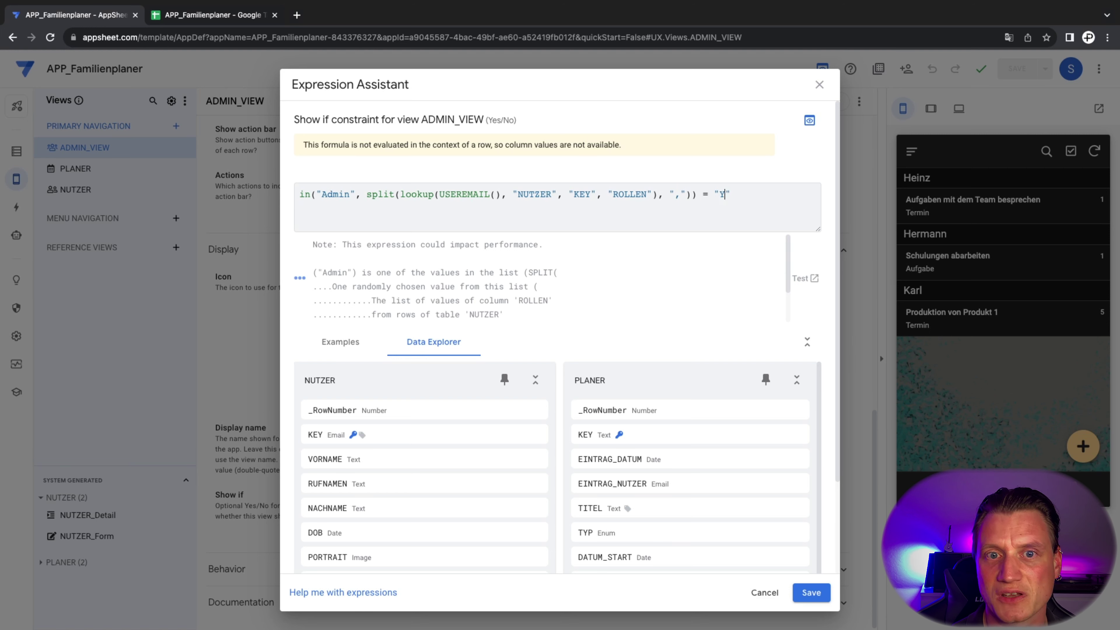
key(BackSpace)
key(BackSpace)
key(BackSpace)
key(BackSpace)
key(BackSpace)
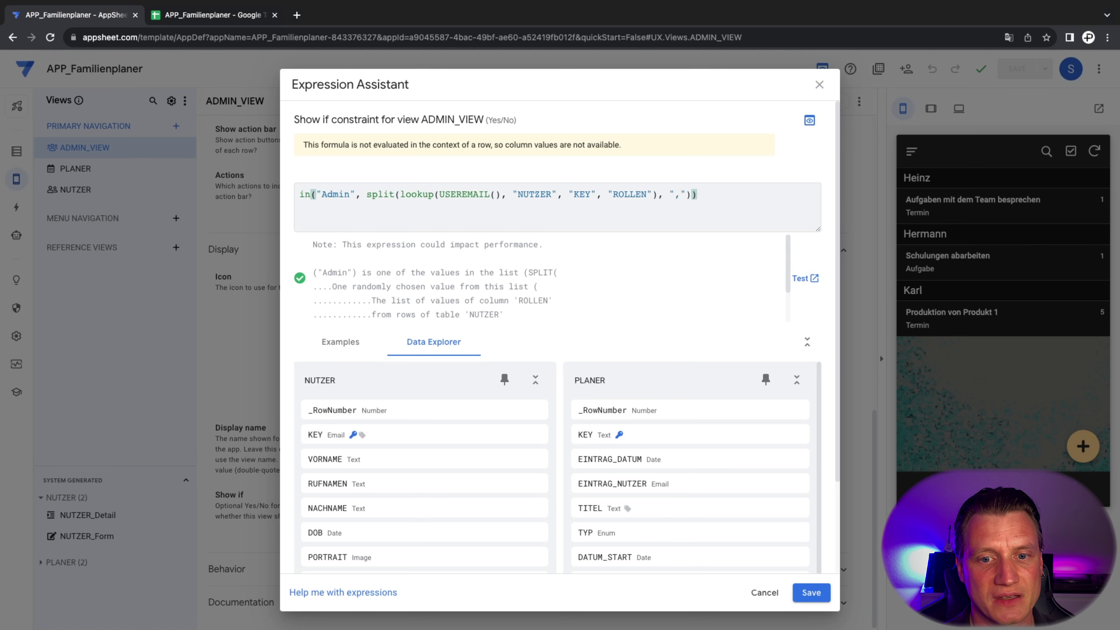
- Save the Show if expression for ADMIN_VIEW and save the app
click(811, 592)
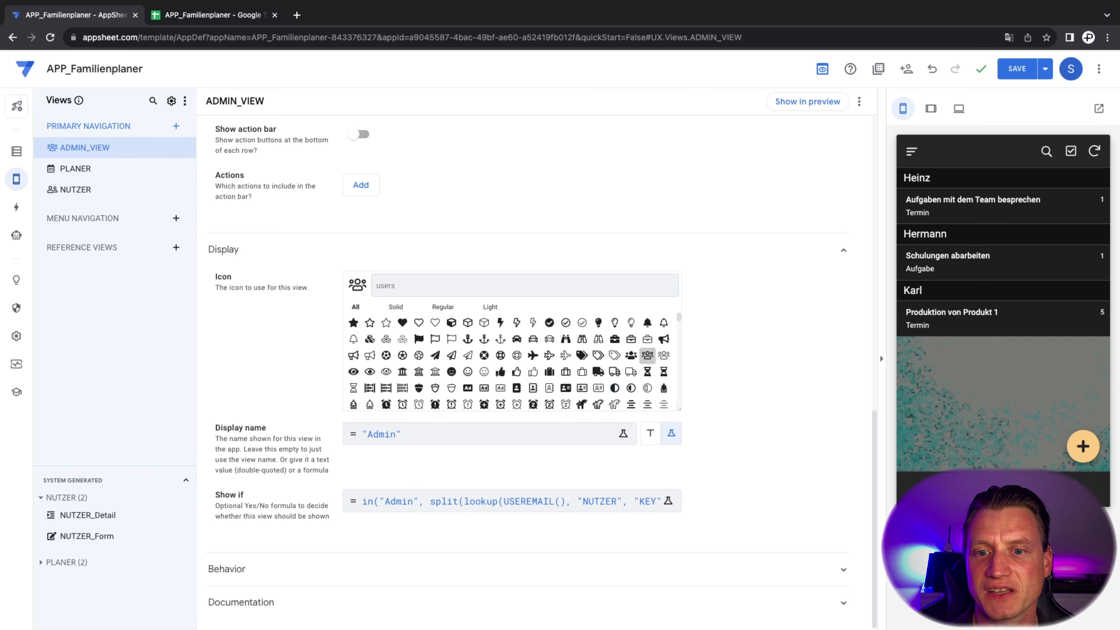
key(super+s)
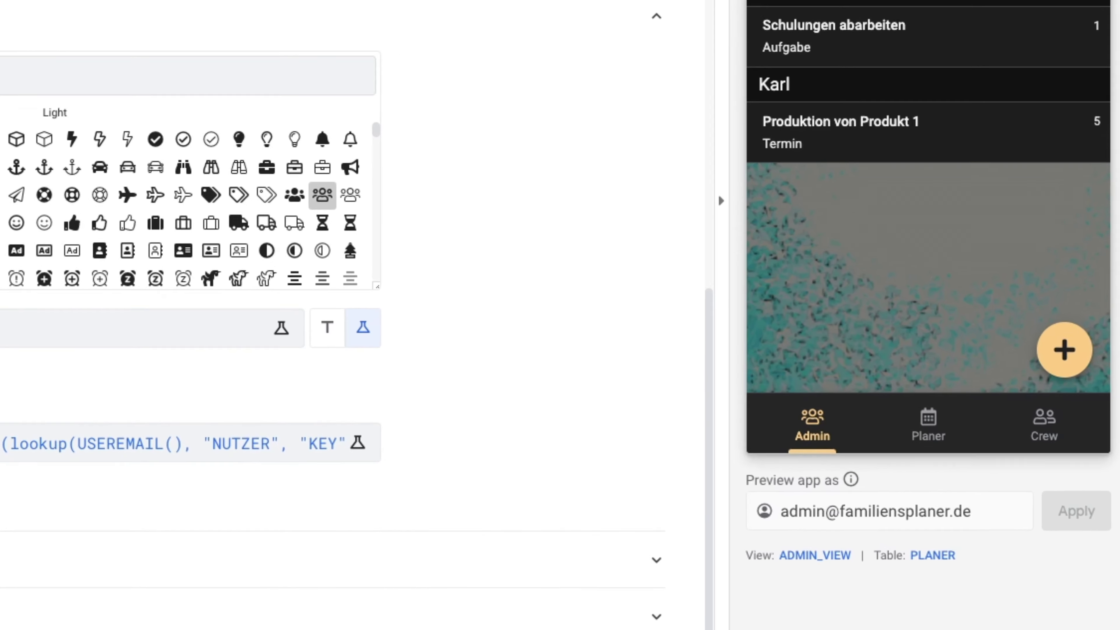
- Check the preview's Planer and Crew views under a non-admin e-mail made by adding an s to the mailbox name, and reapply the admin's e-mail
text(s)
key(Return)
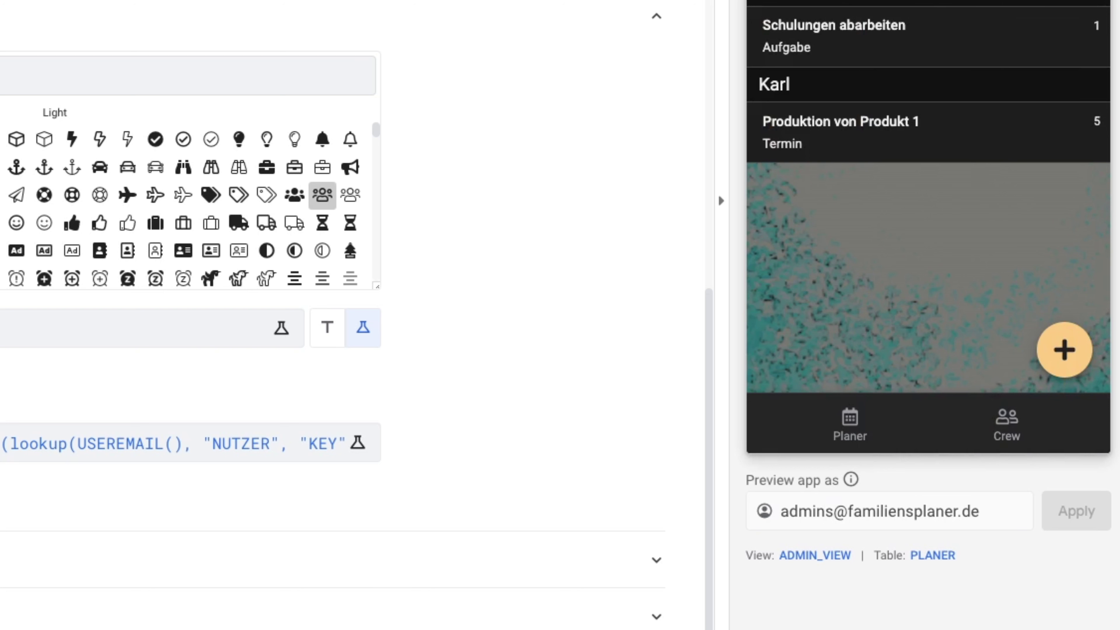
click(850, 428)
click(1009, 436)
click(1007, 424)
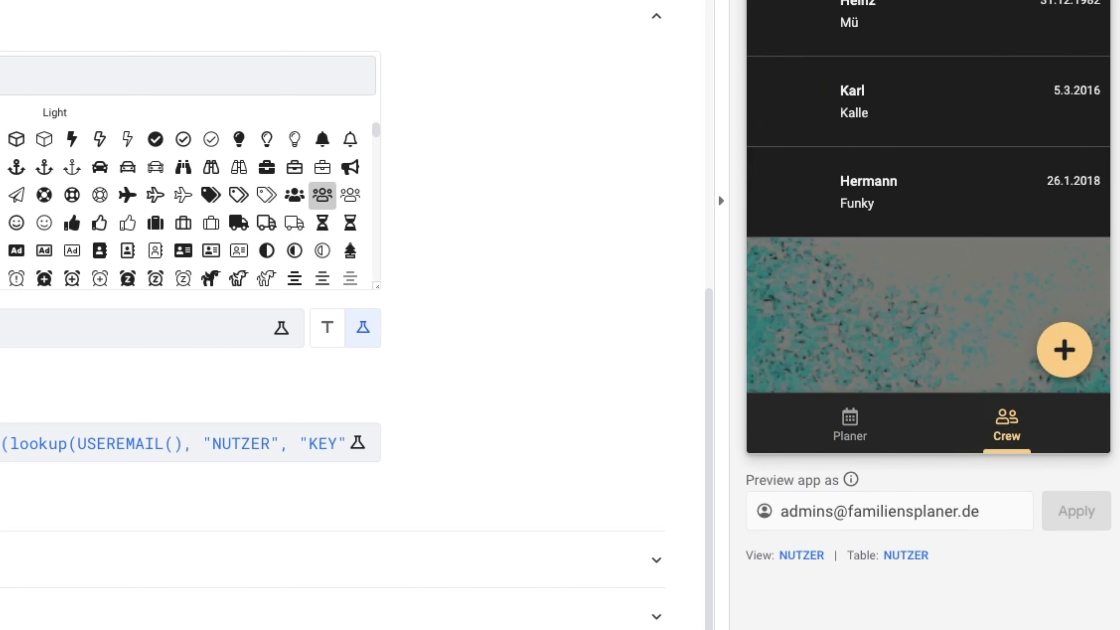
click(849, 423)
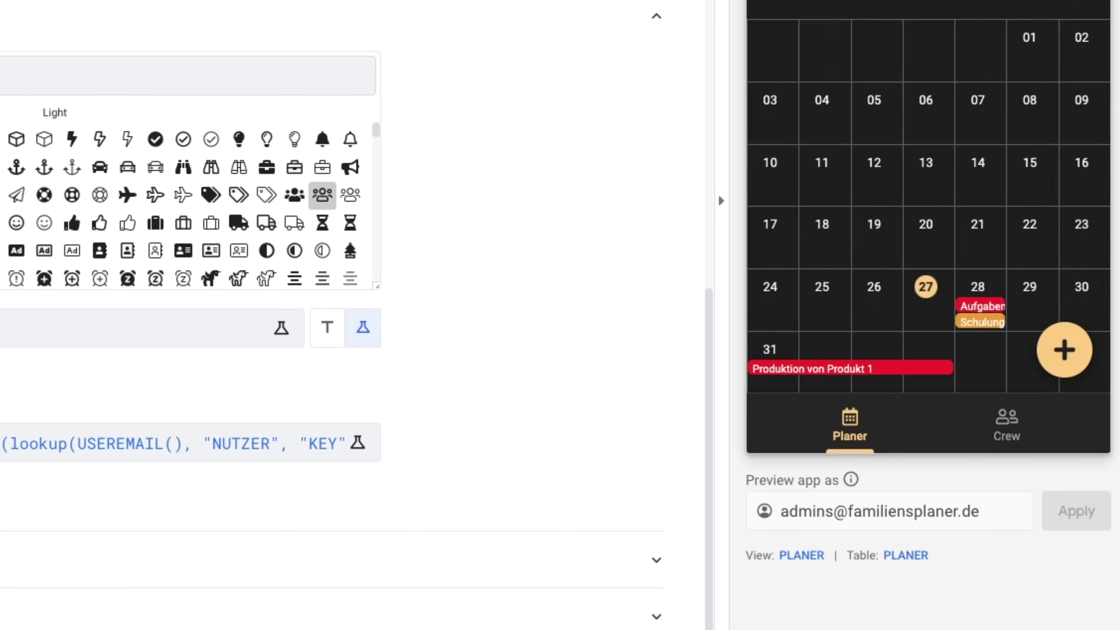
click(1006, 424)
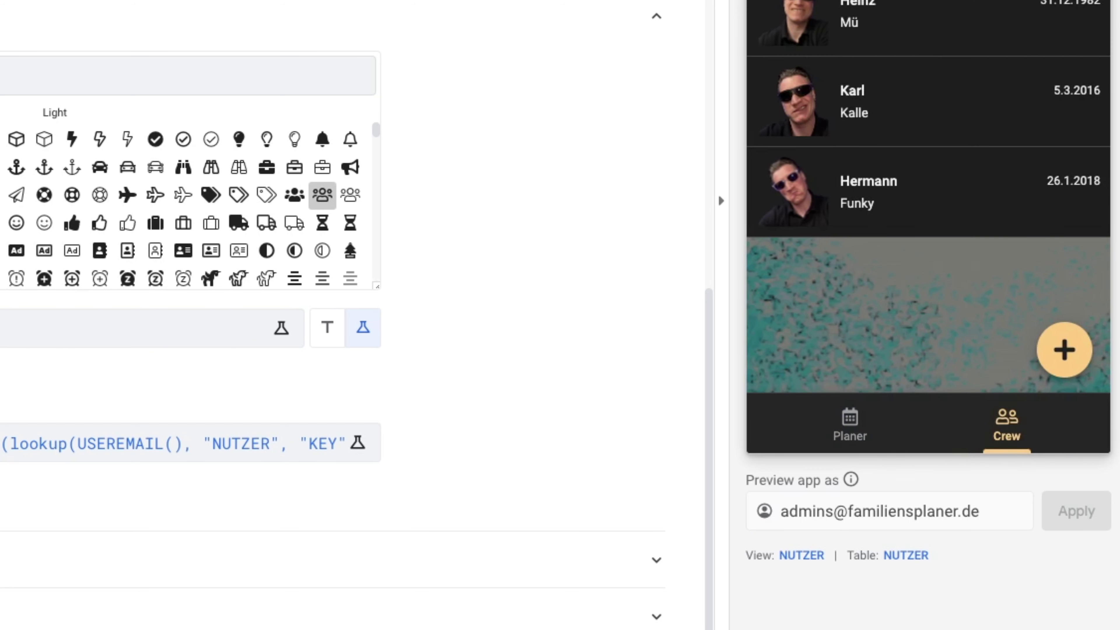
key(BackSpace)
key(Return)
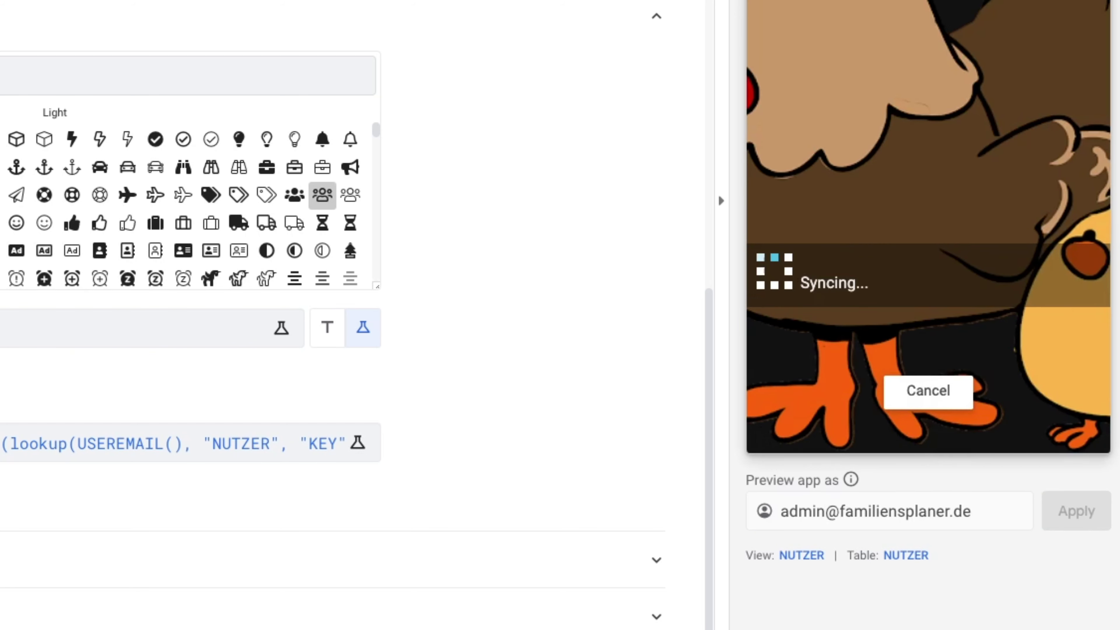
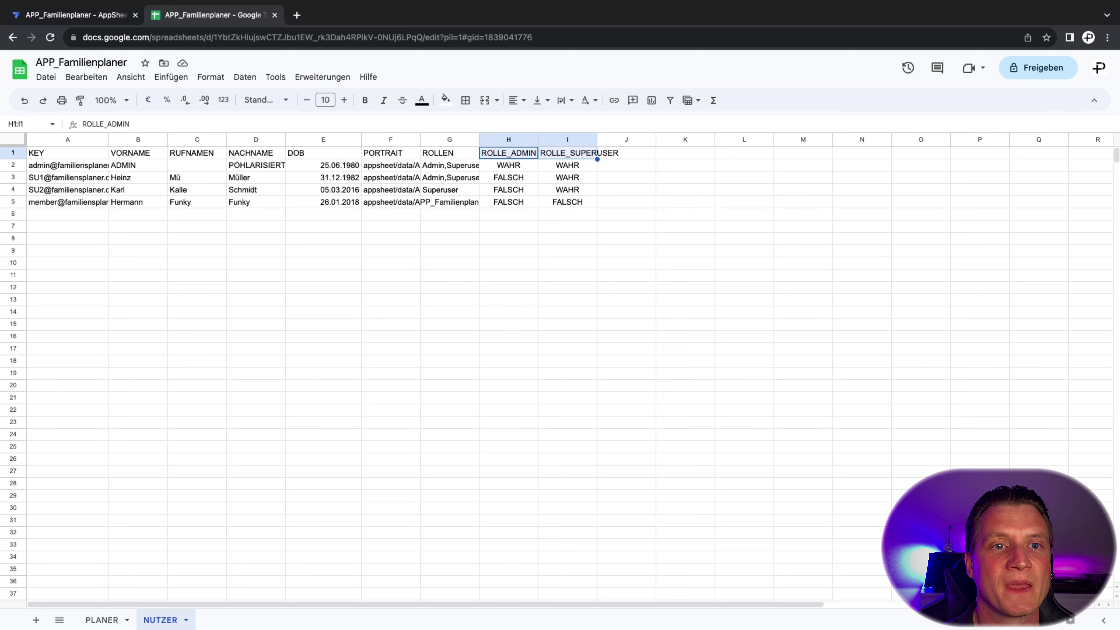
- Switch from the Google Sheets file back to AppSheet and close the Show if expression without saving
click(626, 166)
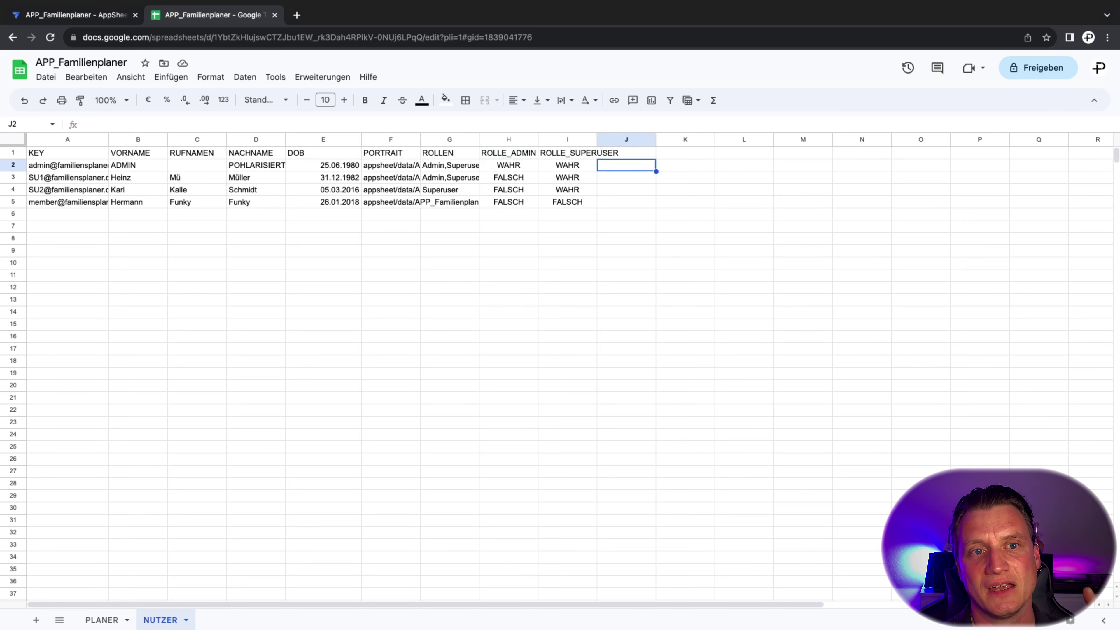
click(91, 17)
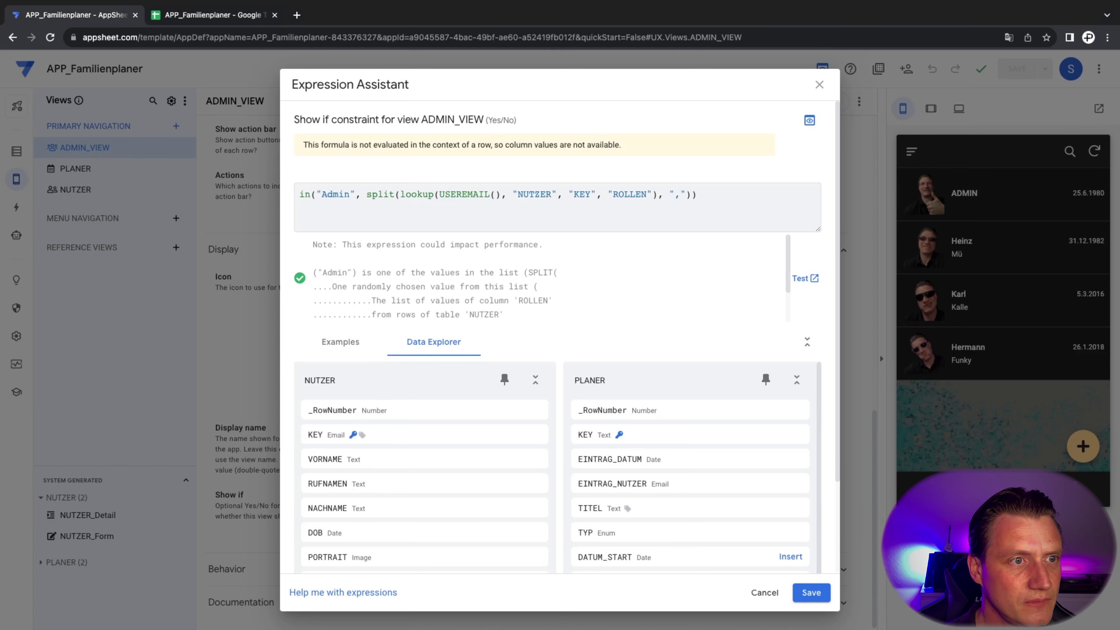
click(764, 592)
- Open the settings of the NUTZER table's ROLLE_ADMIN column and expand its type details
click(16, 152)
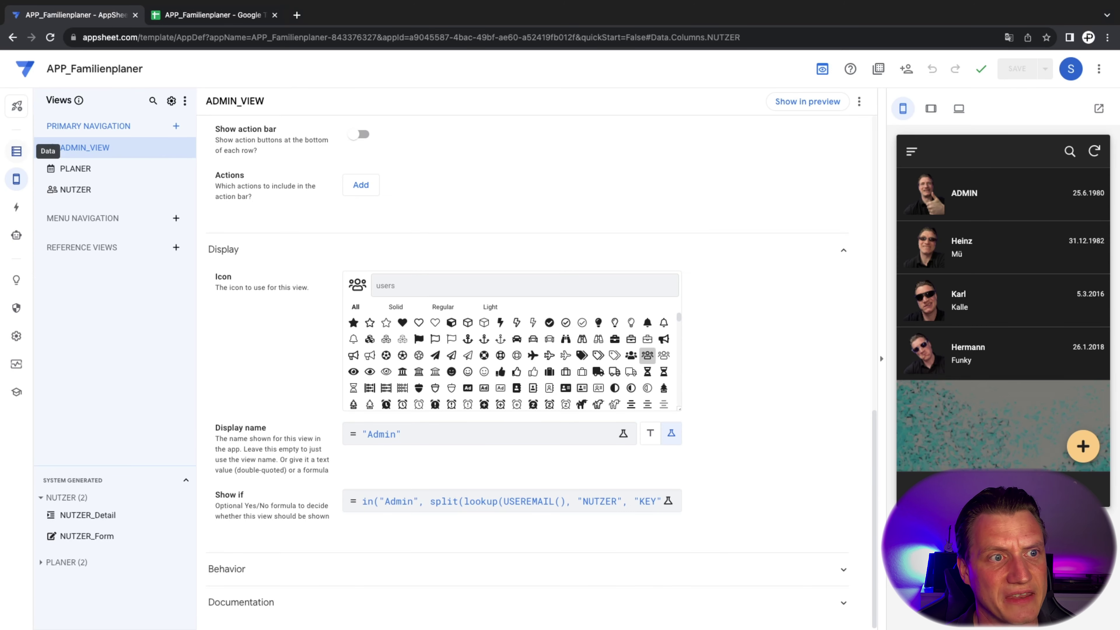
click(16, 151)
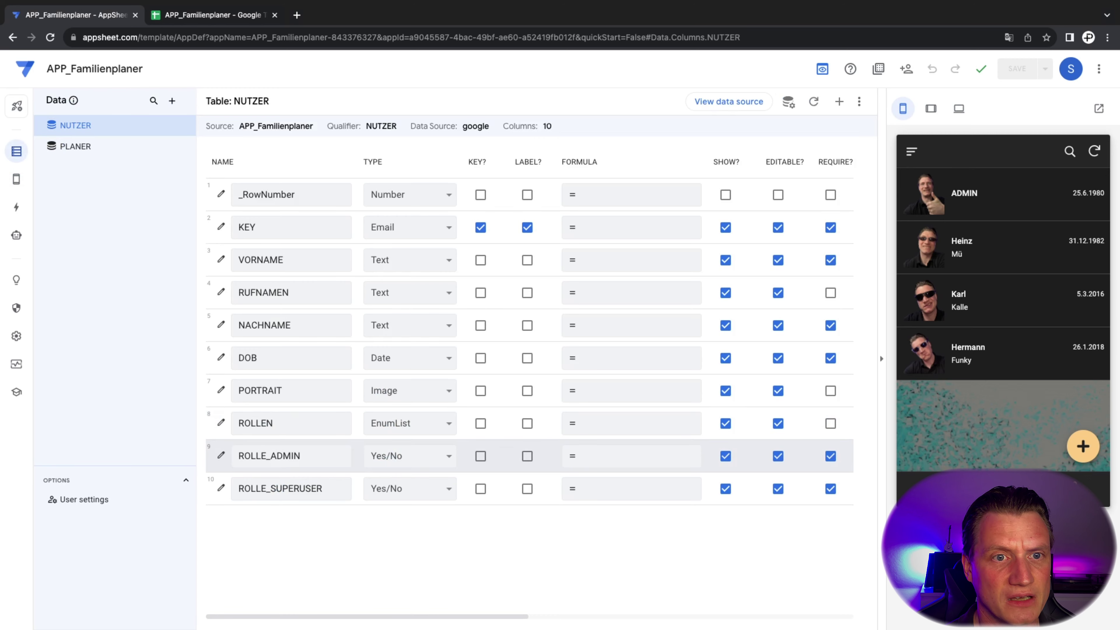
click(221, 456)
click(369, 304)
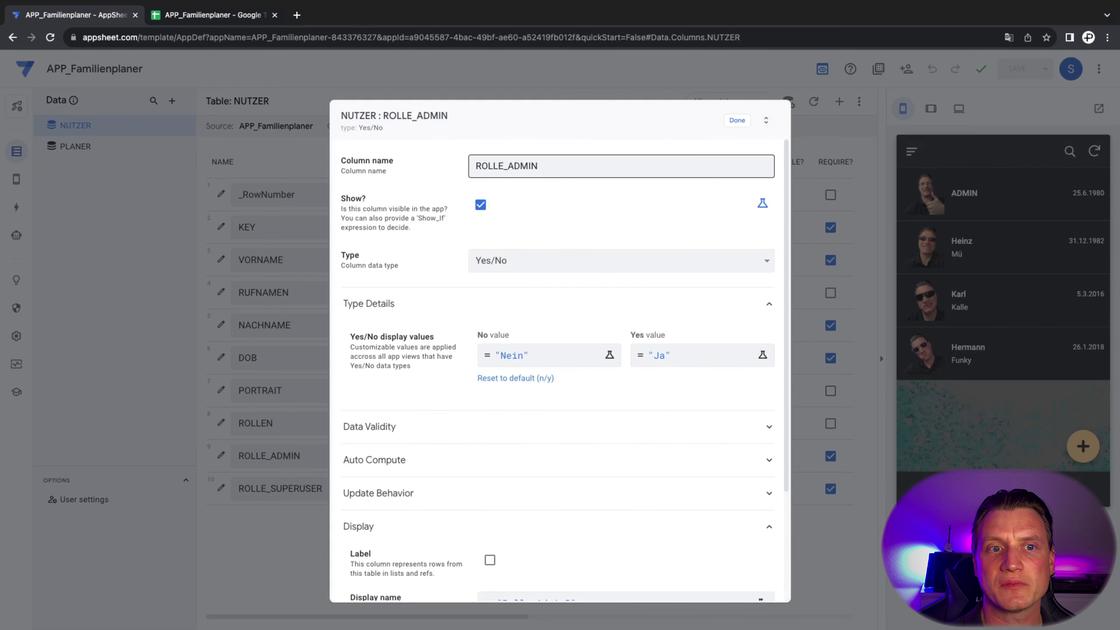
- Examine the ROLLE_ADMIN column's data type options and its No display value
click(621, 260)
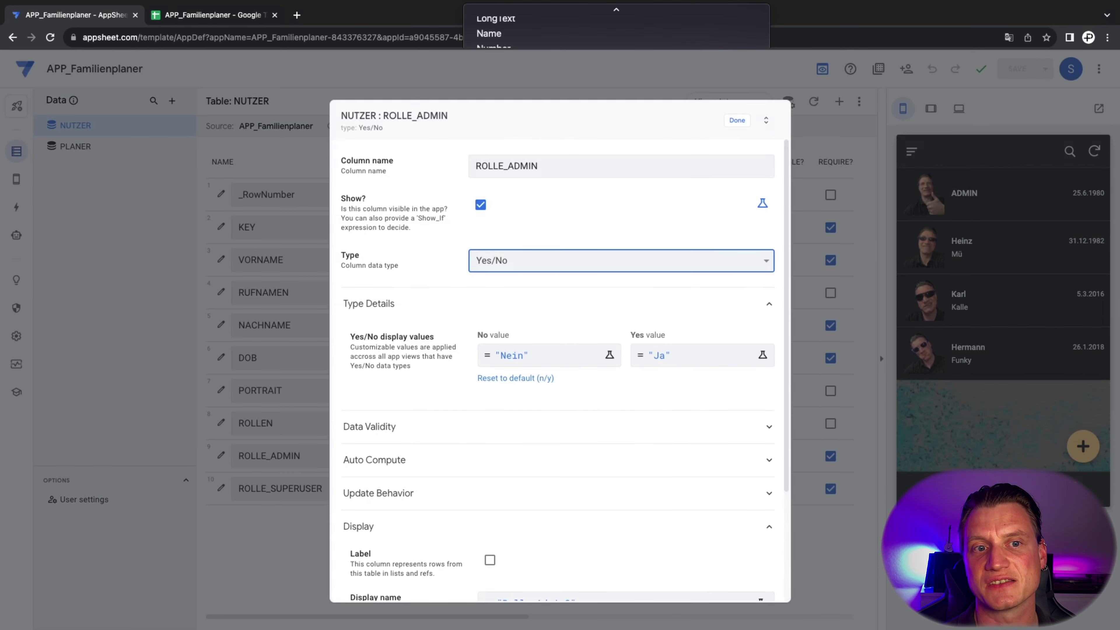
key(Escape)
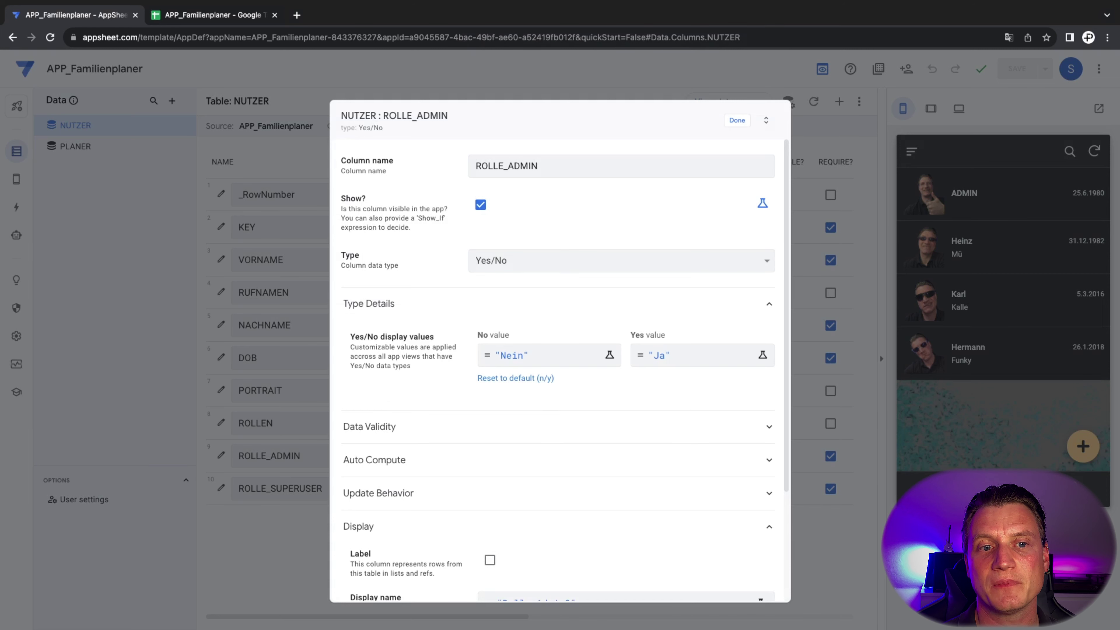
drag(478, 335, 492, 335)
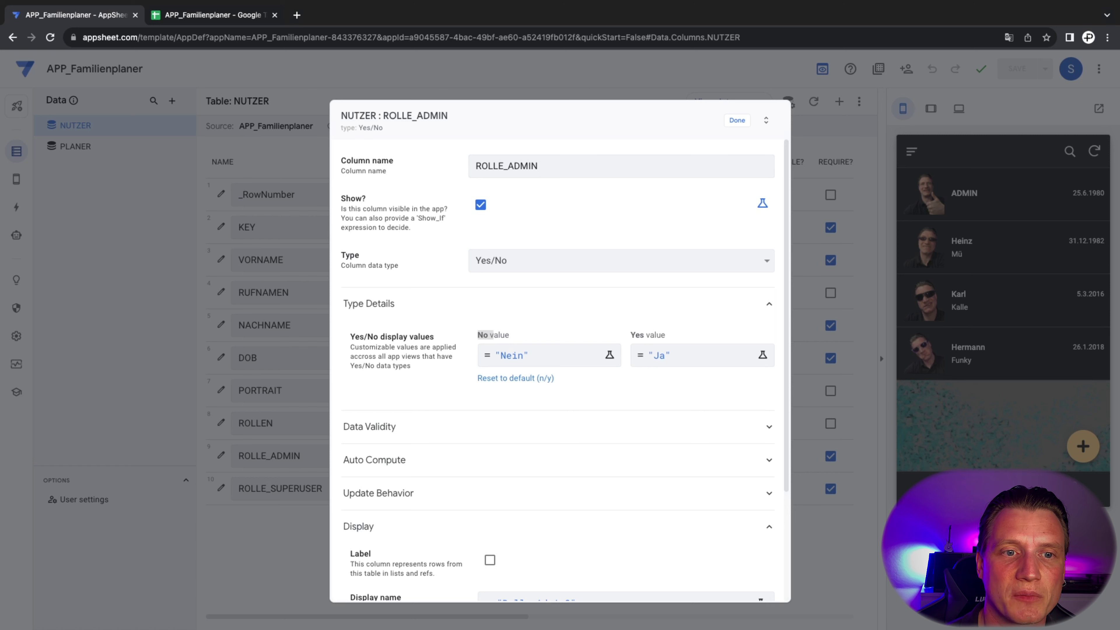
click(485, 335)
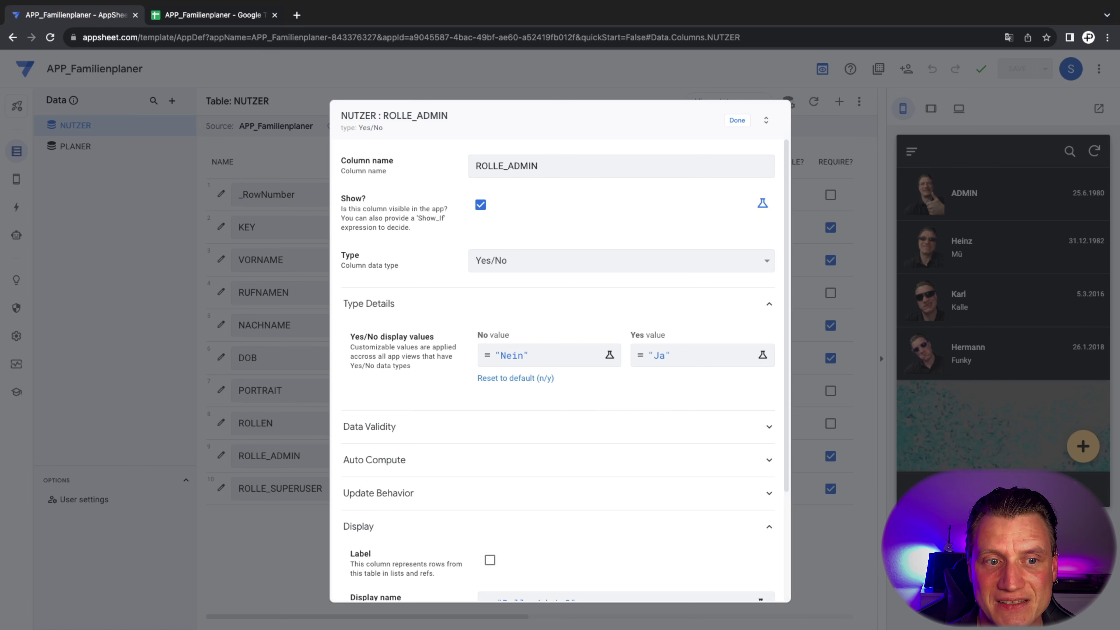
- Examine the ROLLE_ADMIN column's Auto Compute and Display settings and its Yes/No data type
scroll(559, 370, down, 1)
click(375, 447)
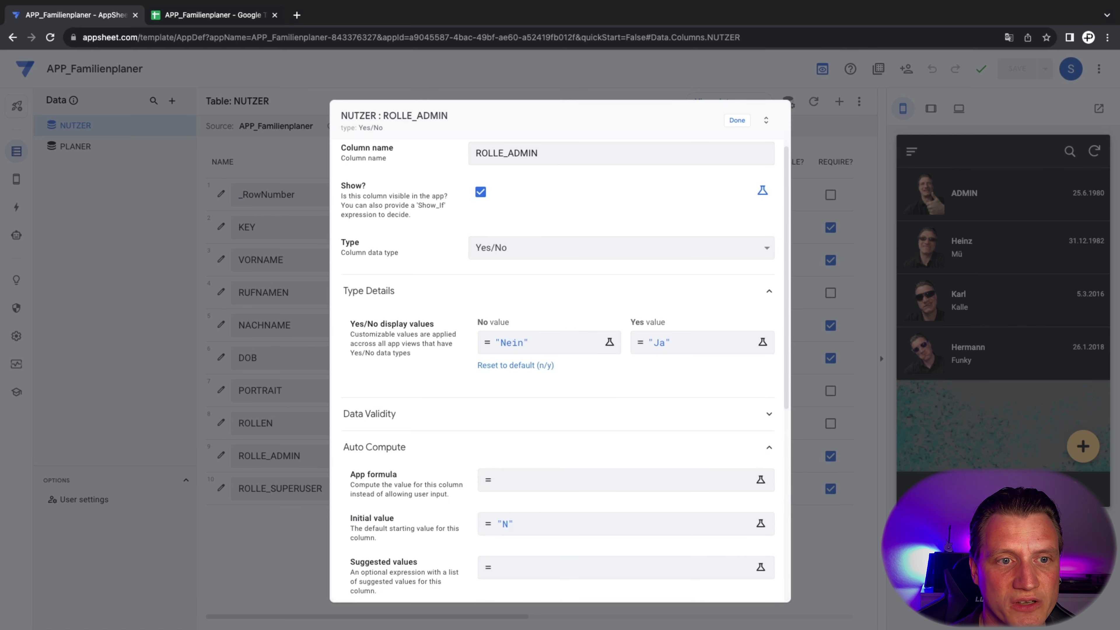
scroll(559, 371, down, 5)
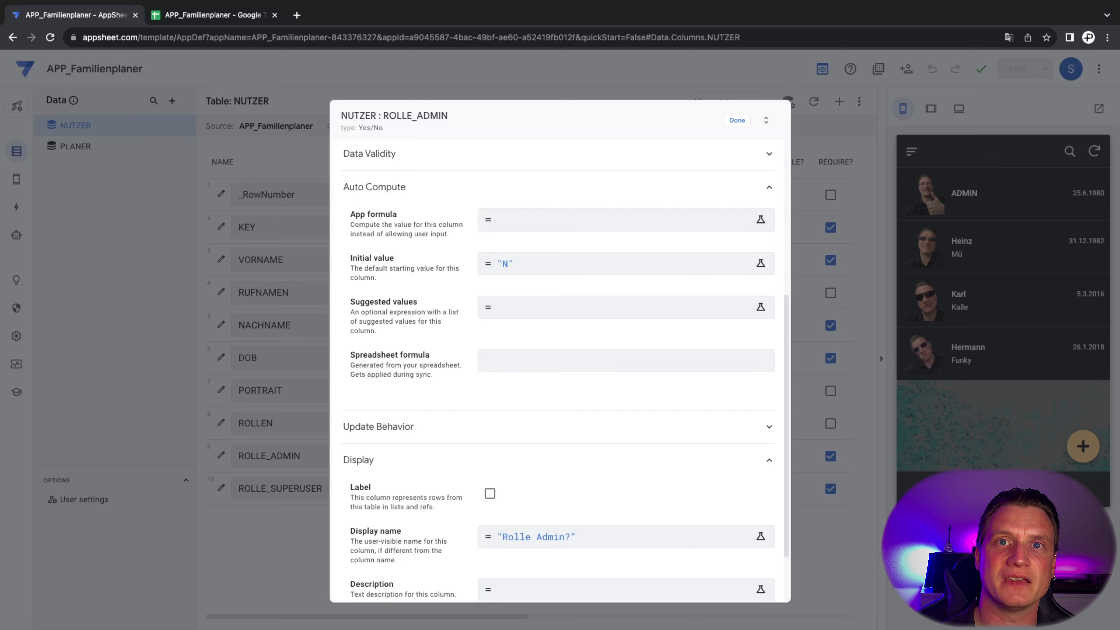
scroll(560, 370, up, 6)
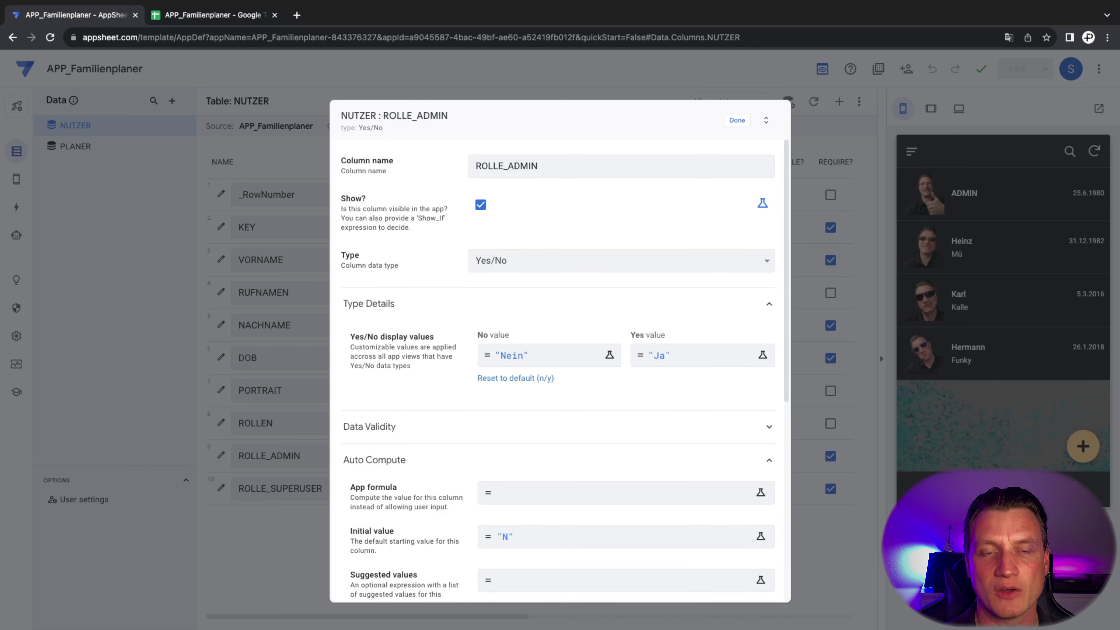
click(617, 260)
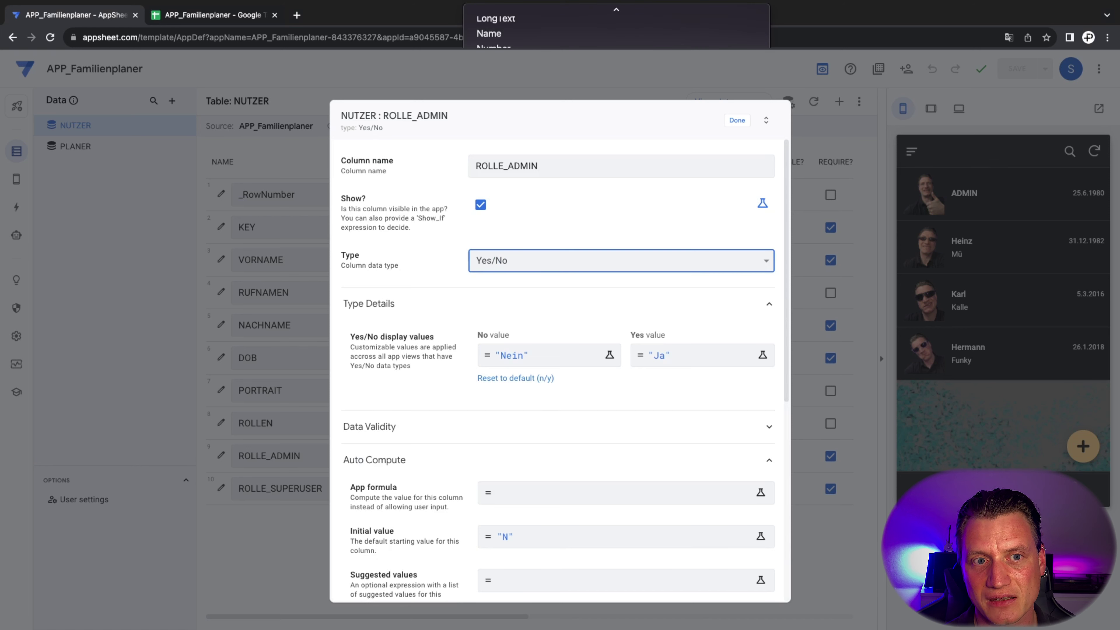
key(Escape)
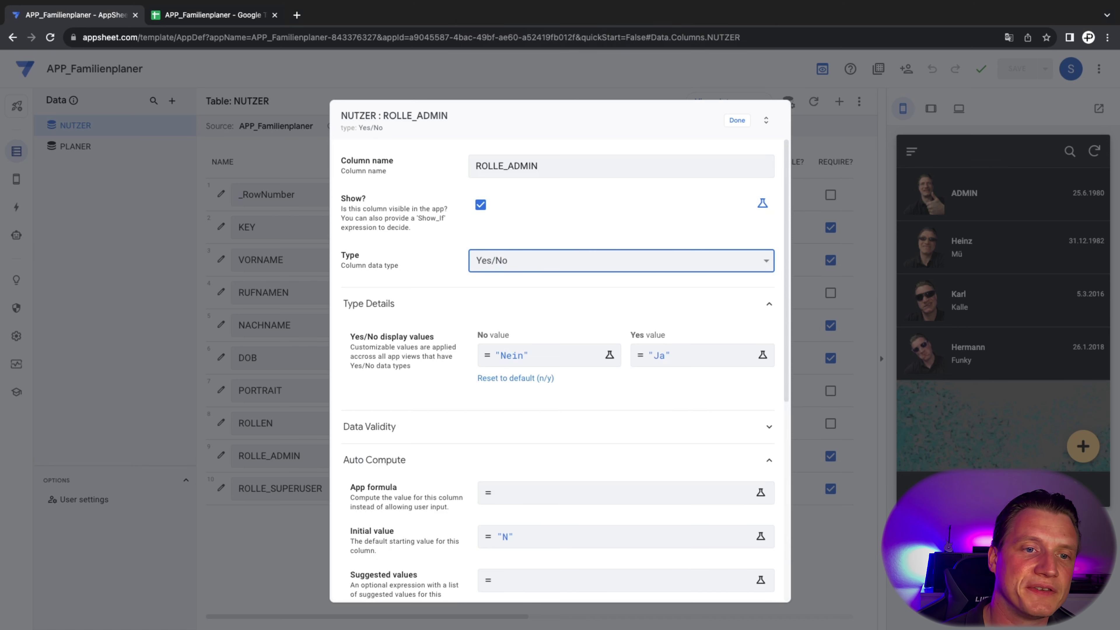
scroll(617, 255, down, 5)
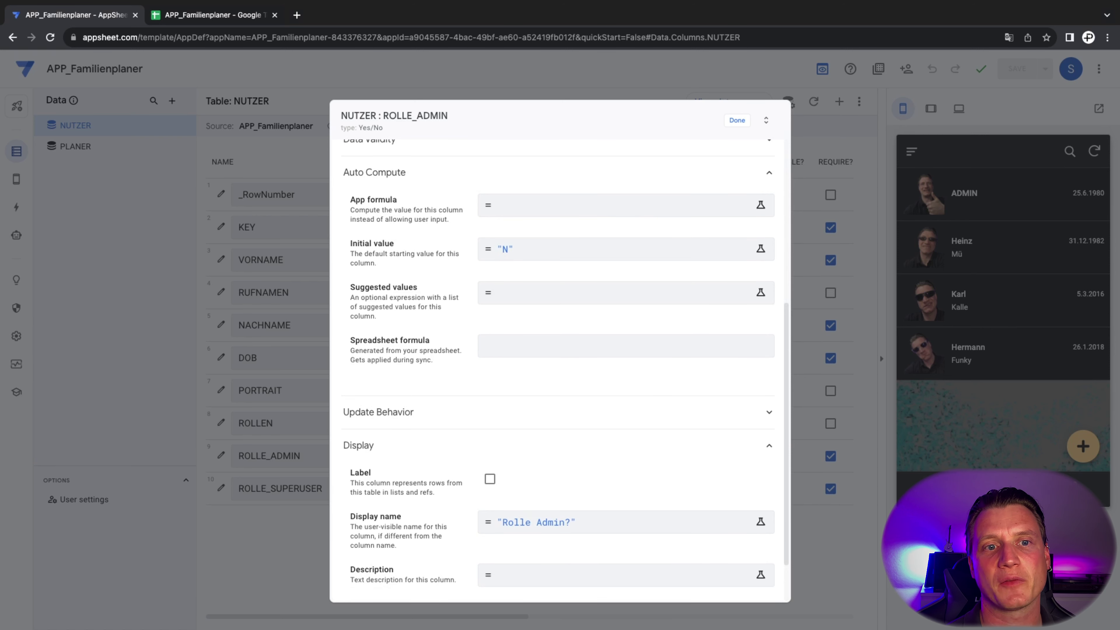
- Try "Y" as the ROLLE_ADMIN column's initial value, change it back to "N" and save the expression
click(617, 249)
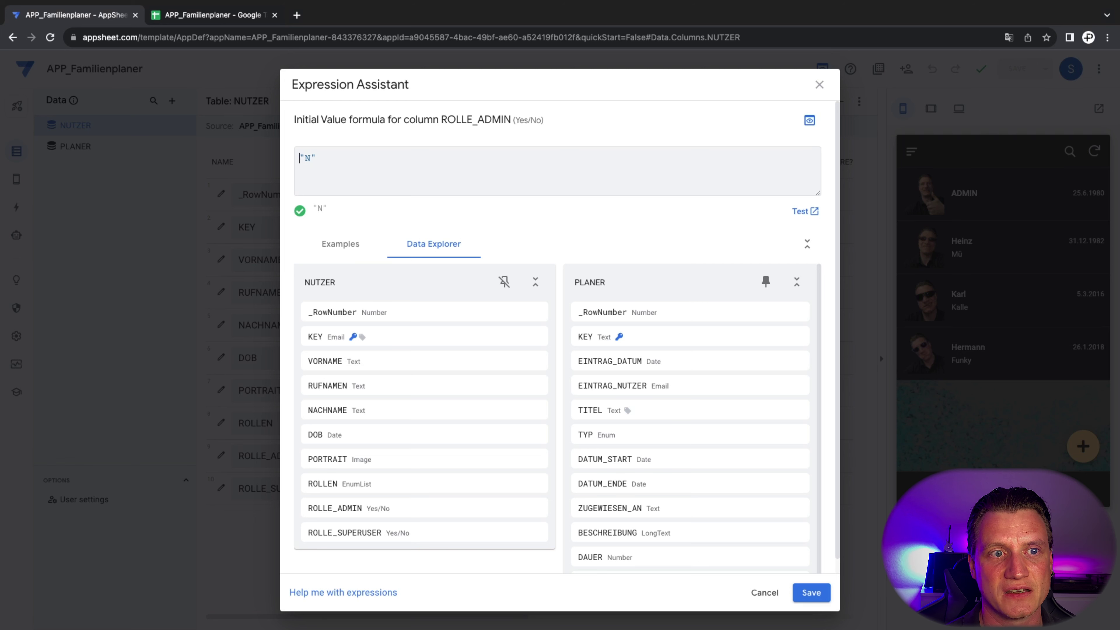
key(BackSpace)
text(Y)
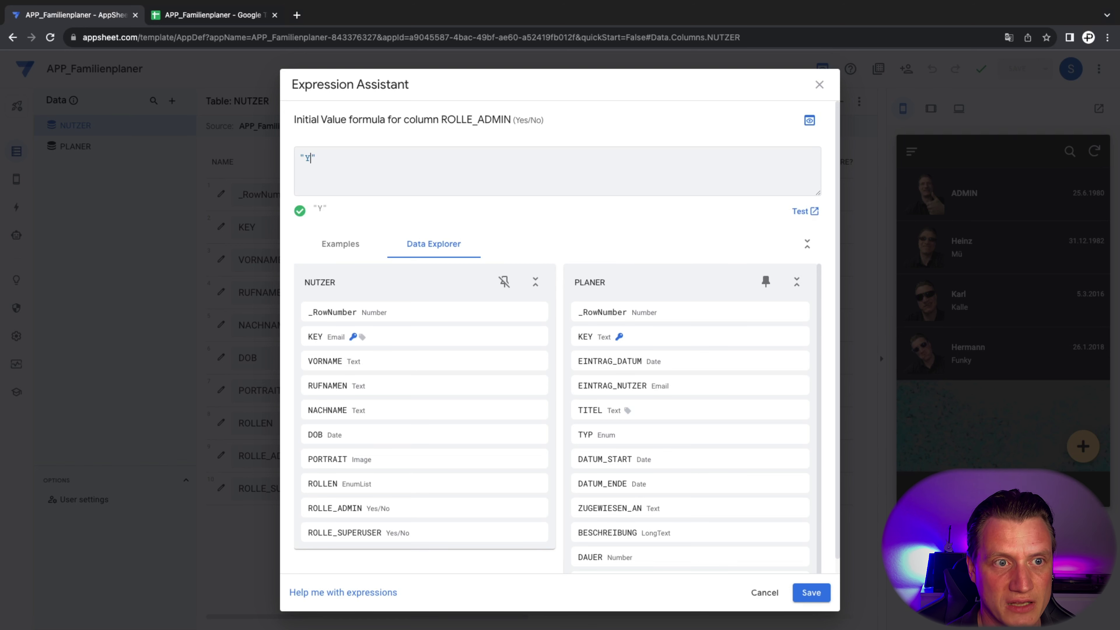
key(BackSpace)
text(N)
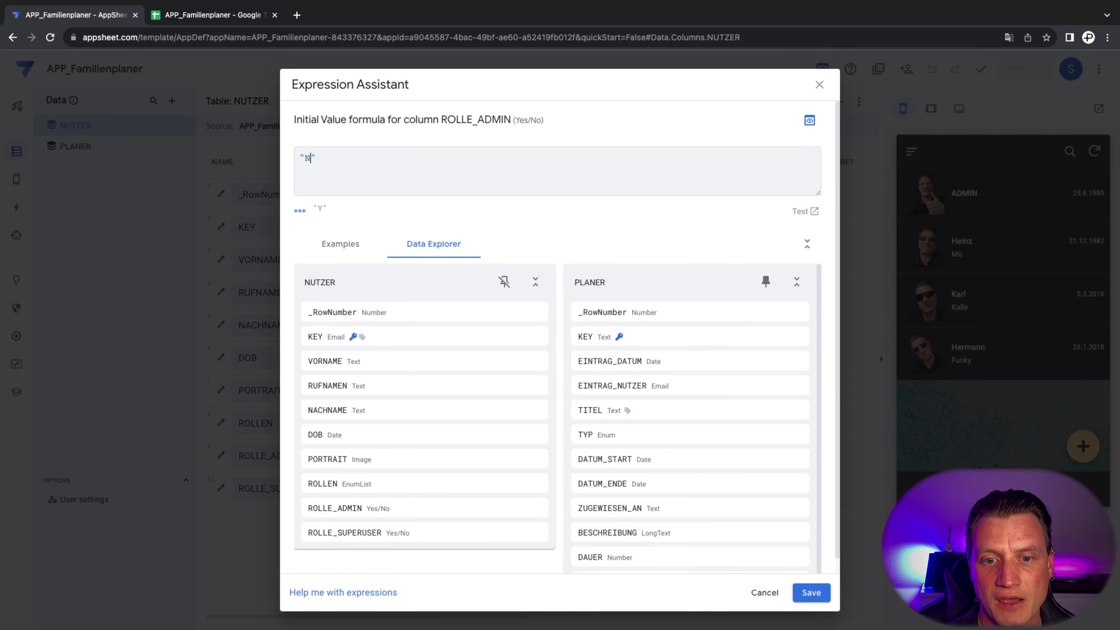
click(811, 592)
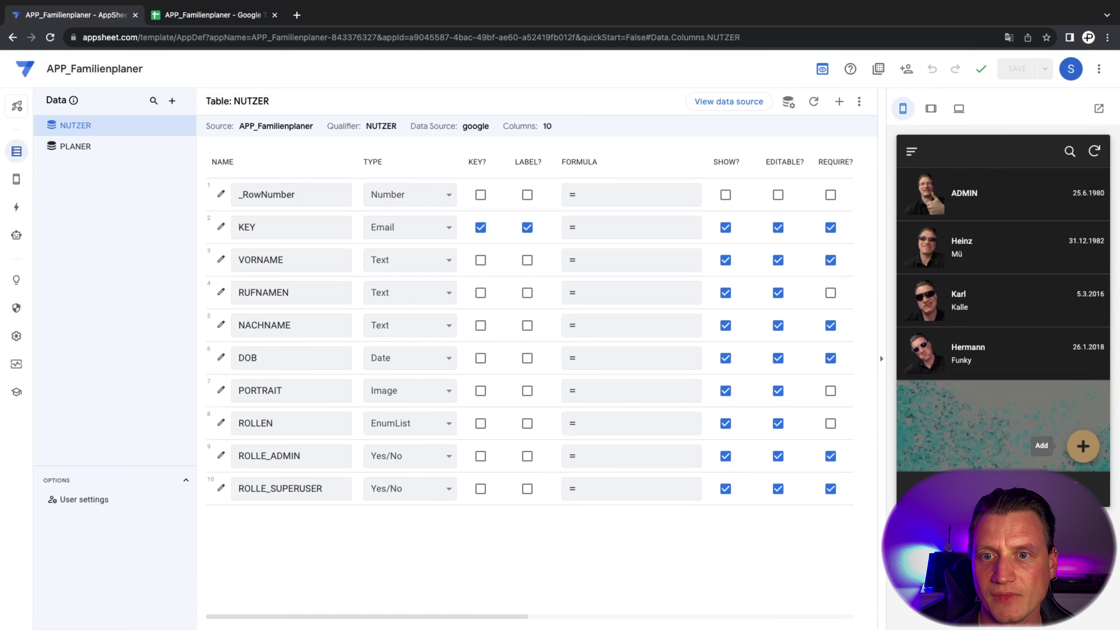
- Open a new user form in the app preview and switch Rolle Admin? between Ja and Nein, ending on Nein
click(1083, 445)
scroll(1014, 375, down, 6)
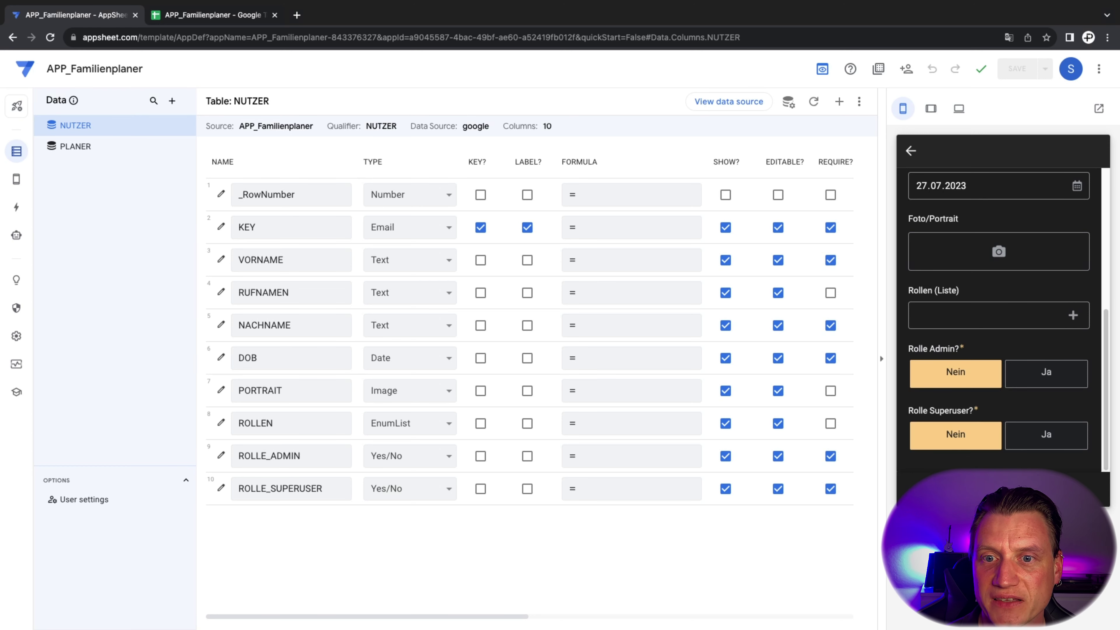
click(1046, 373)
click(956, 373)
click(1047, 373)
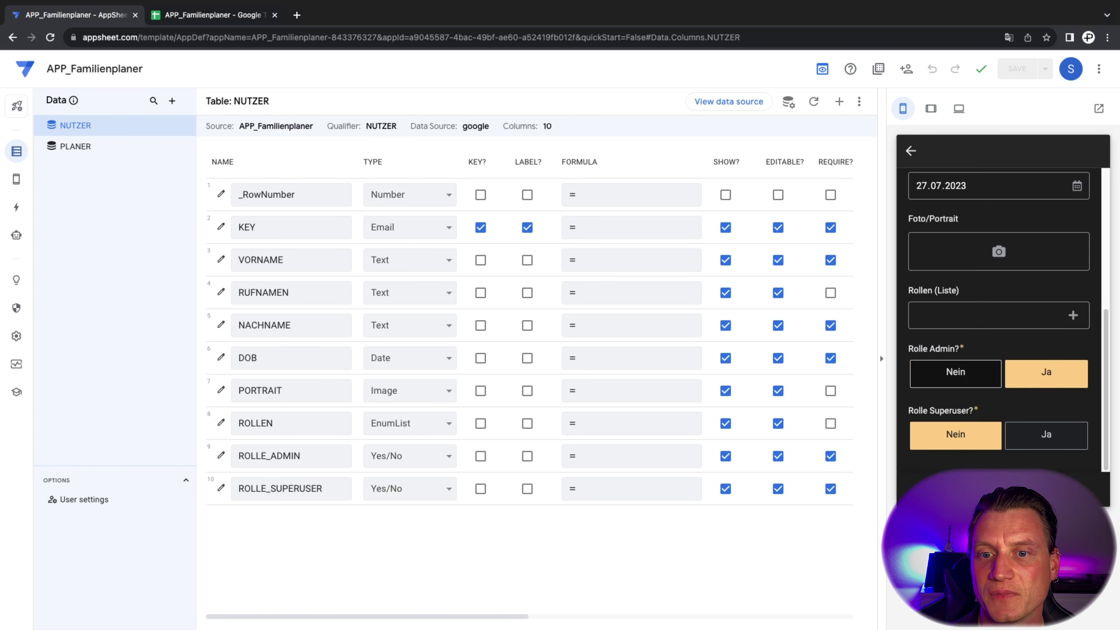
click(956, 373)
- Try Ja and Nein for Rolle Superuser? and Rolle Admin? in the preview form, and leave the form without saving
click(1046, 435)
click(956, 436)
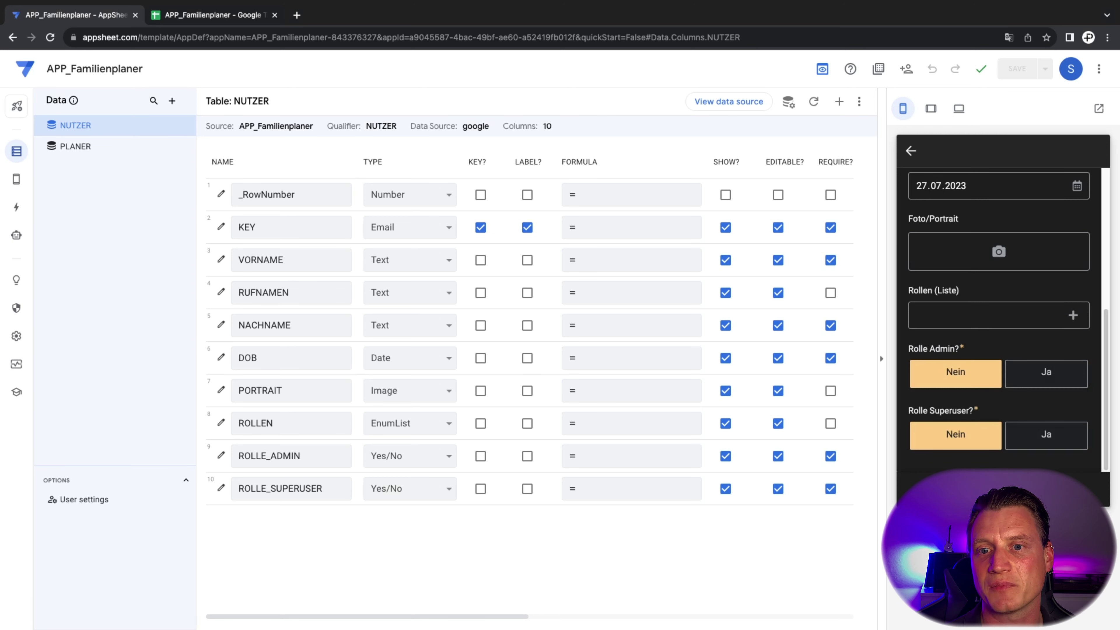
click(1046, 434)
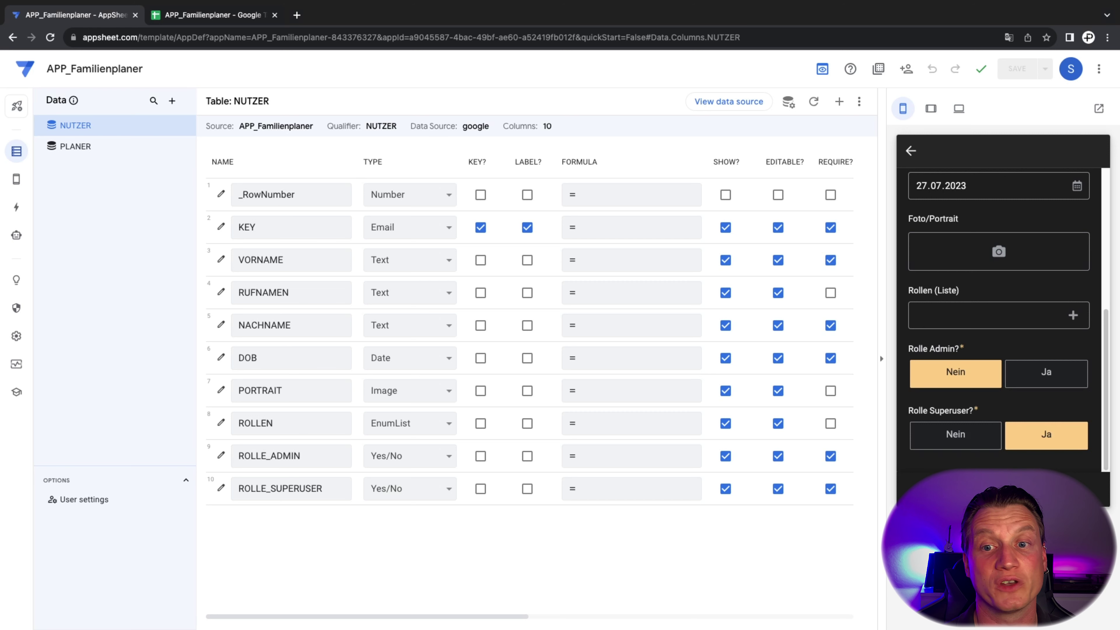
click(1047, 373)
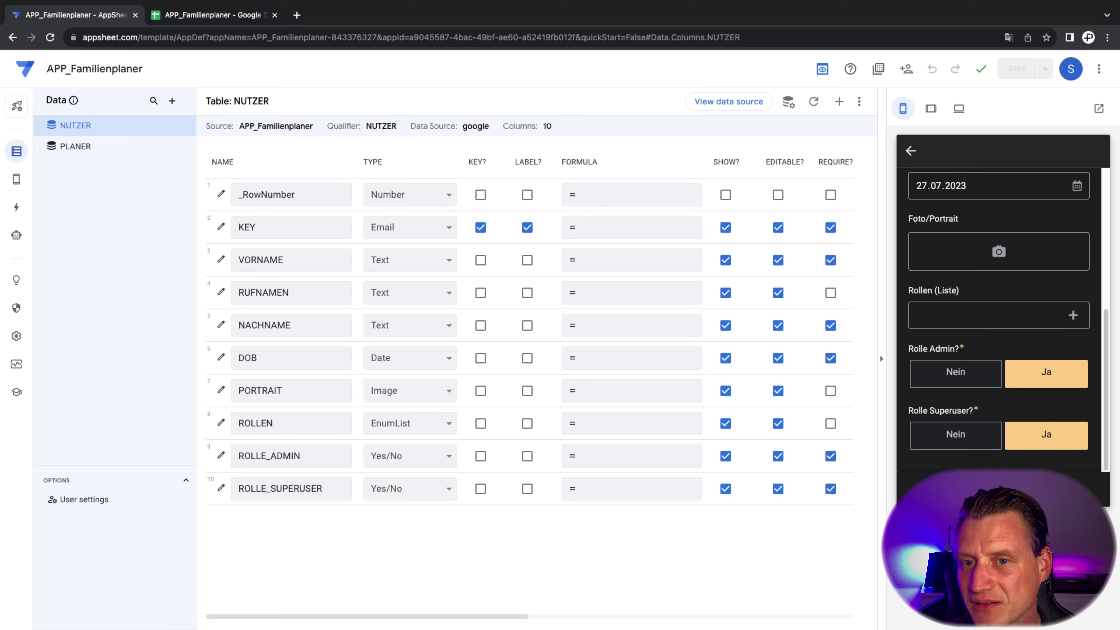
click(956, 372)
click(955, 434)
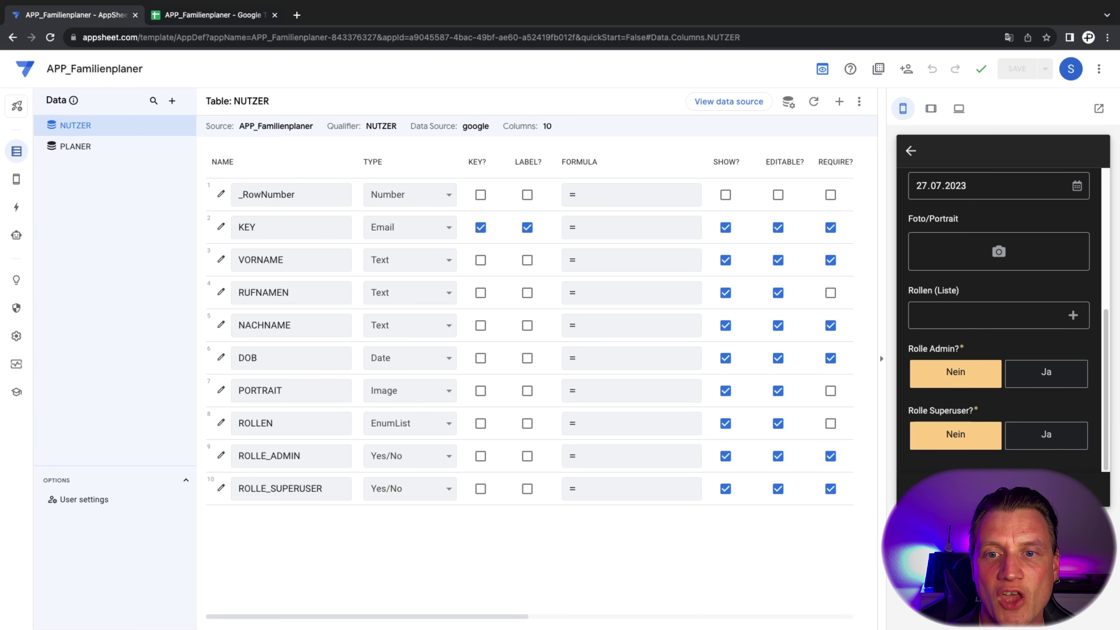
click(910, 151)
click(1060, 306)
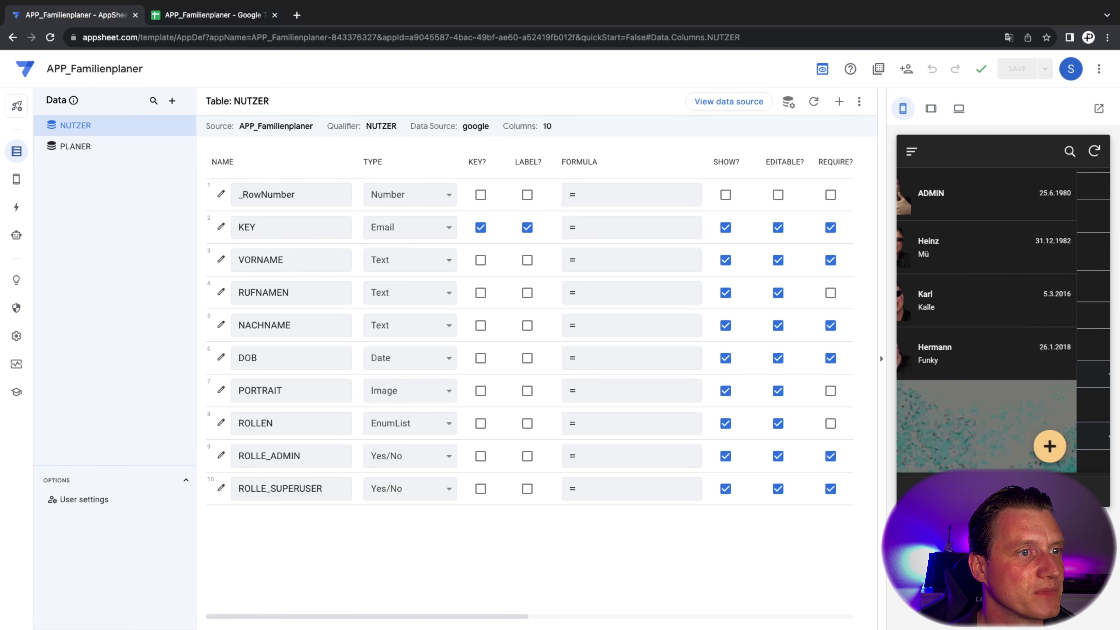
- Replace ADMIN_VIEW's Show if expression with lookup(USEREMAIL(), "NUTZER", "KEY", "ROLLE_ADMIN") = "Y"
click(16, 179)
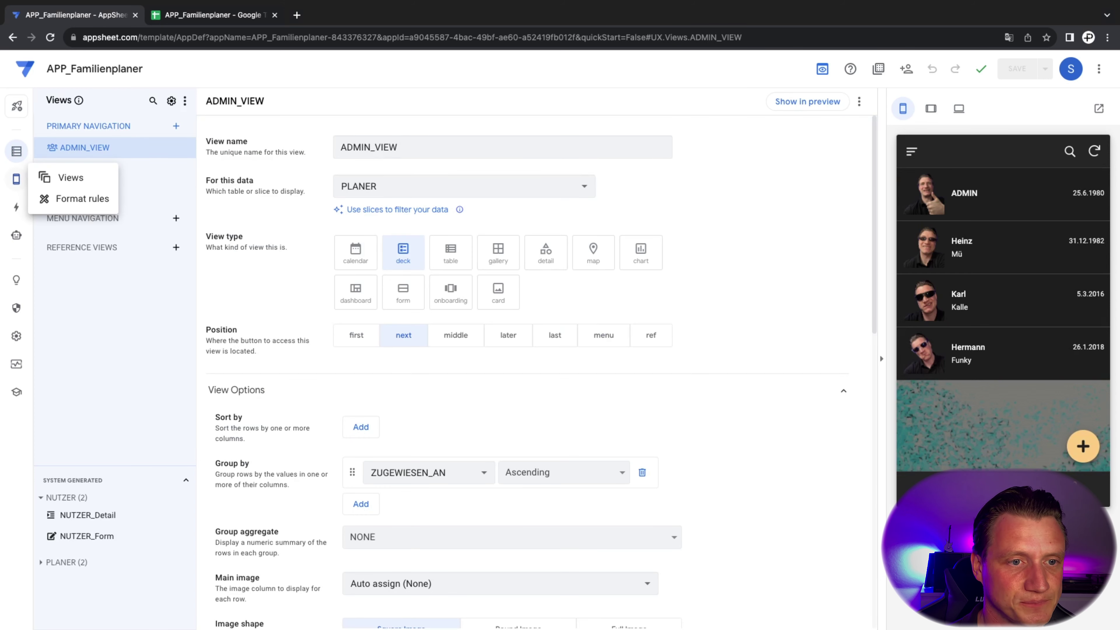
scroll(529, 371, down, 15)
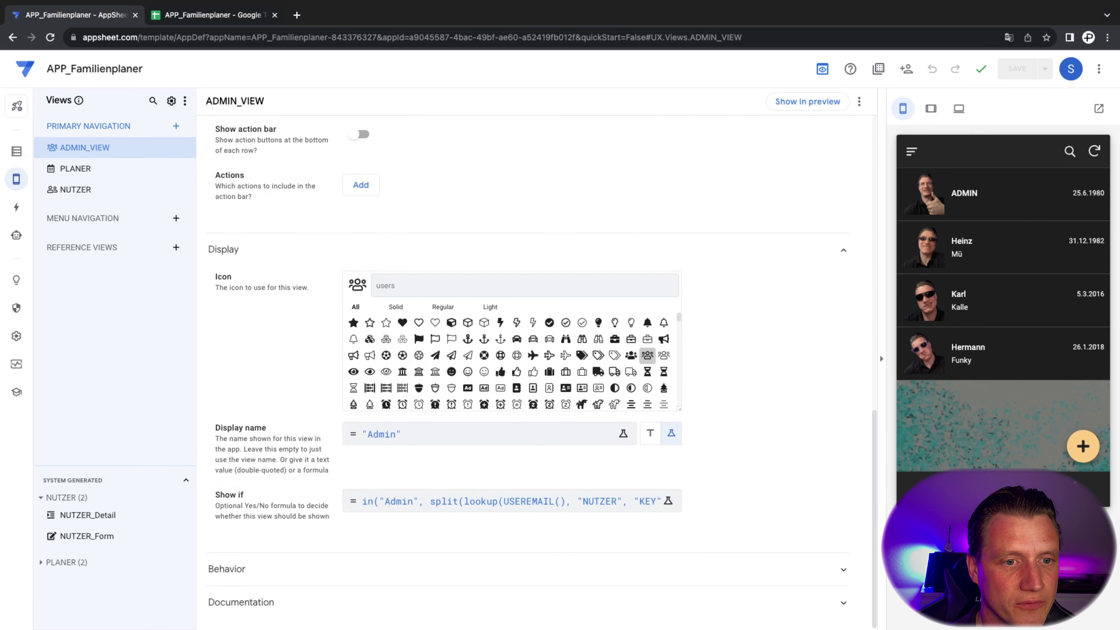
click(511, 501)
click(367, 194)
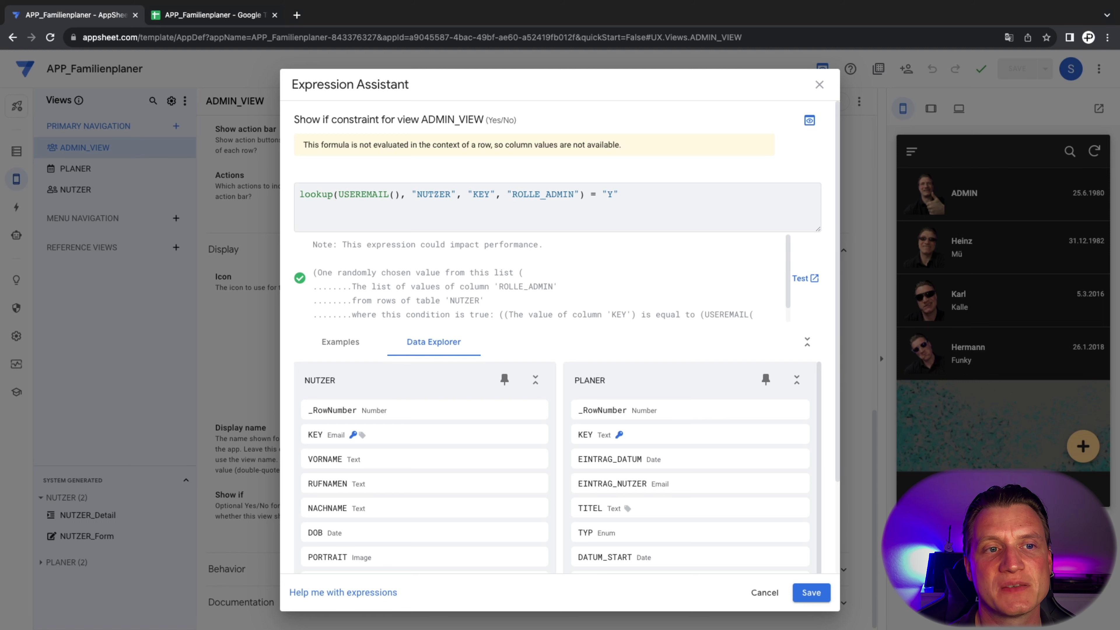
- Review the lookup's arguments one by one: USEREMAIL(), the NUTZER table, the KEY column and the ROLLE_ADMIN return column
drag(338, 194, 400, 195)
double_click(433, 194)
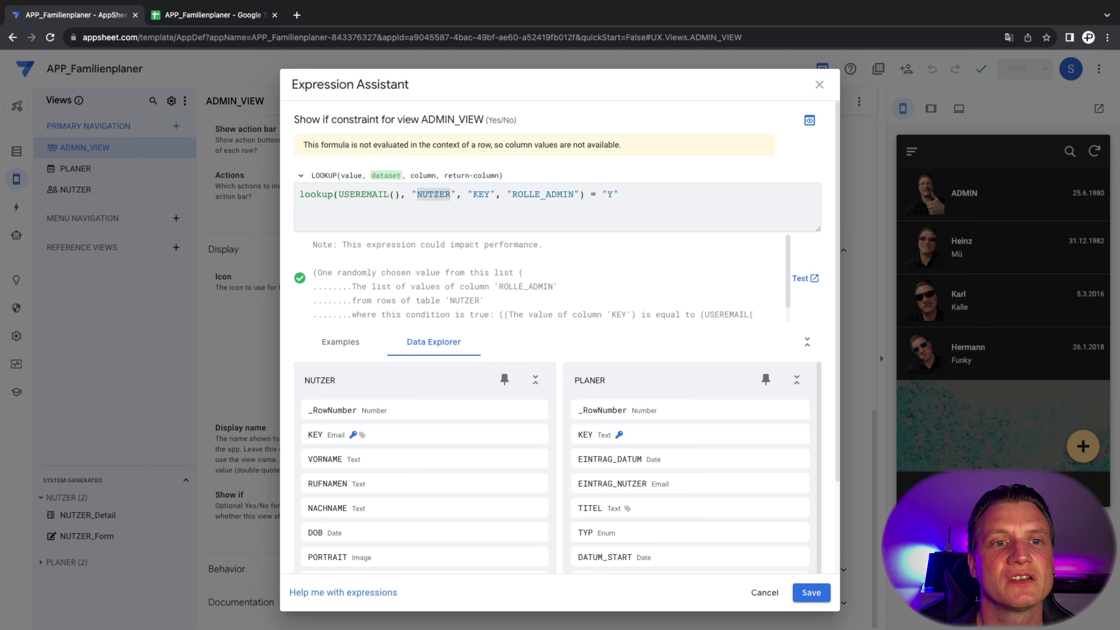
double_click(481, 194)
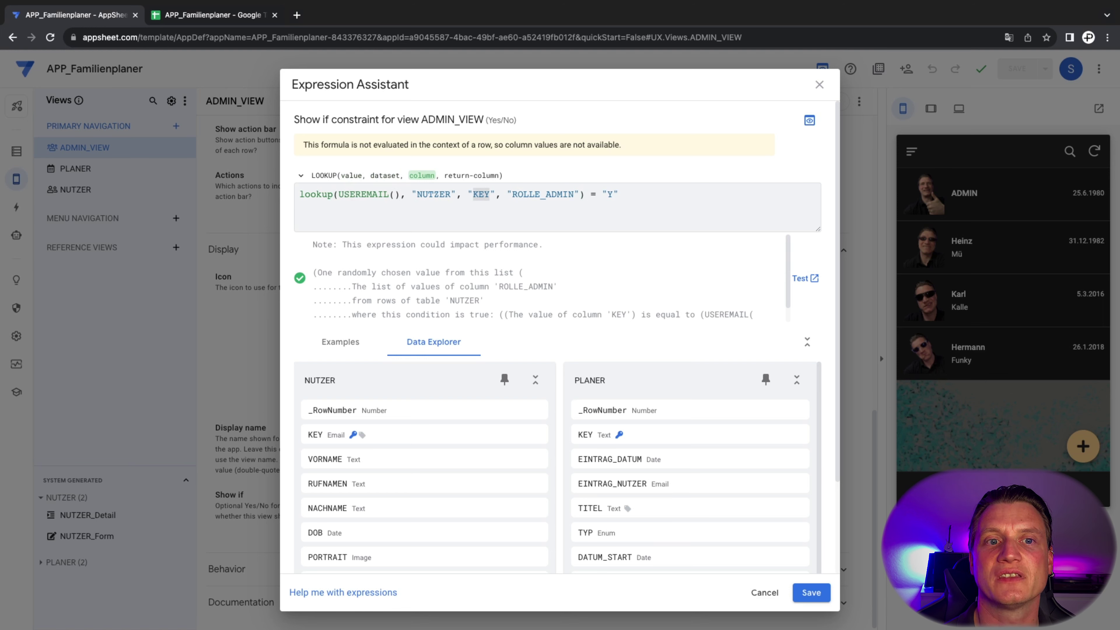
double_click(543, 194)
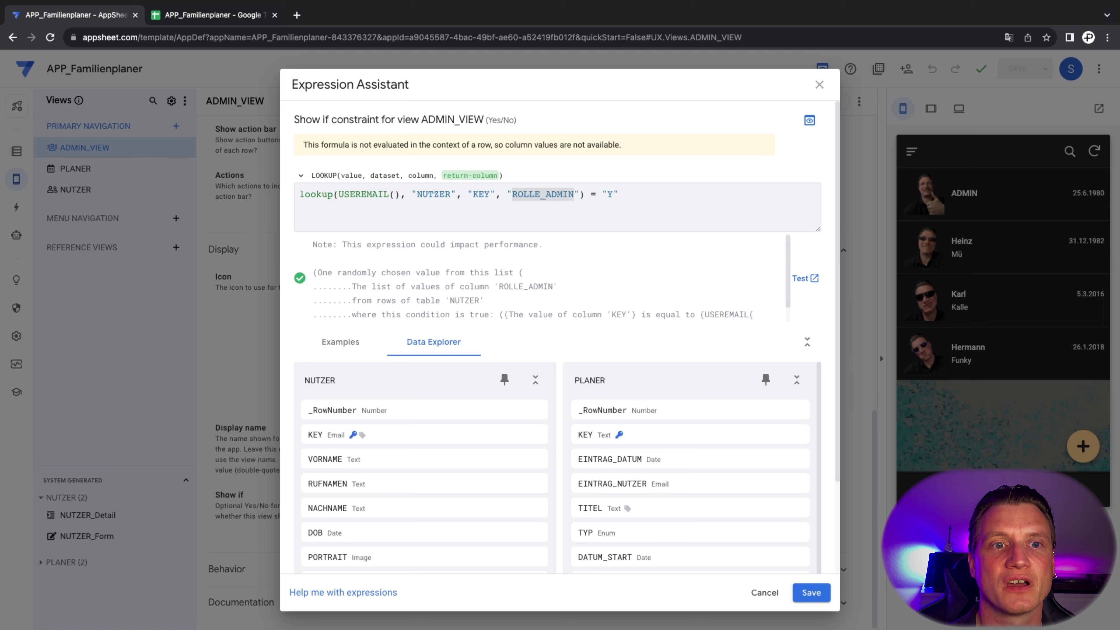
click(619, 194)
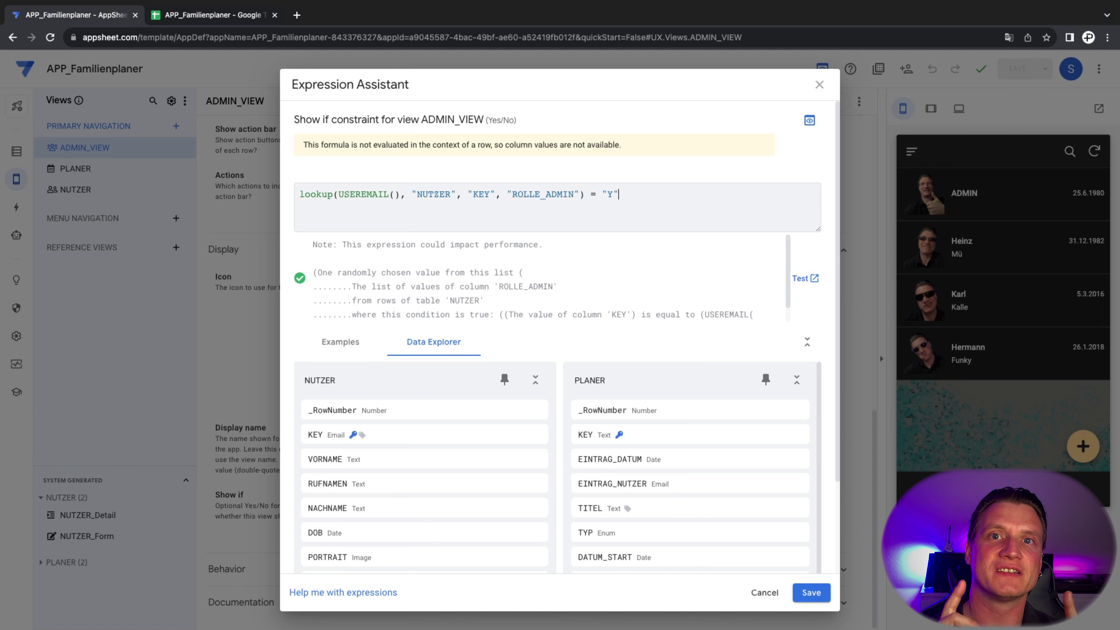
- Switch to the Google Sheets file to check the NUTZER role columns, return to AppSheet and review the comparison with "Y"
mouse_move(202, 4)
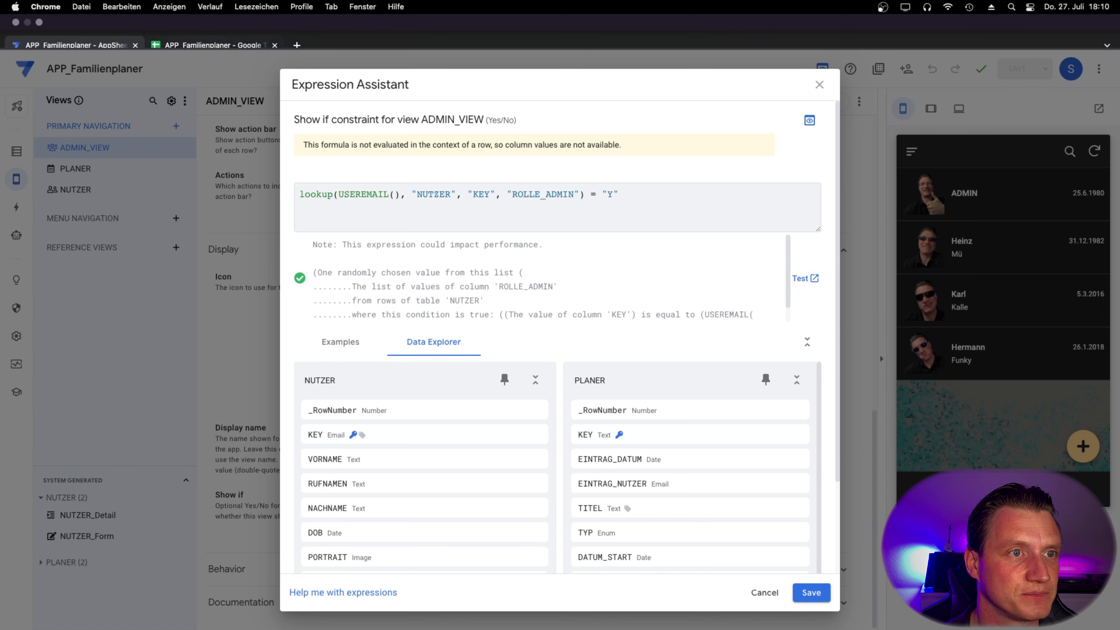
click(209, 45)
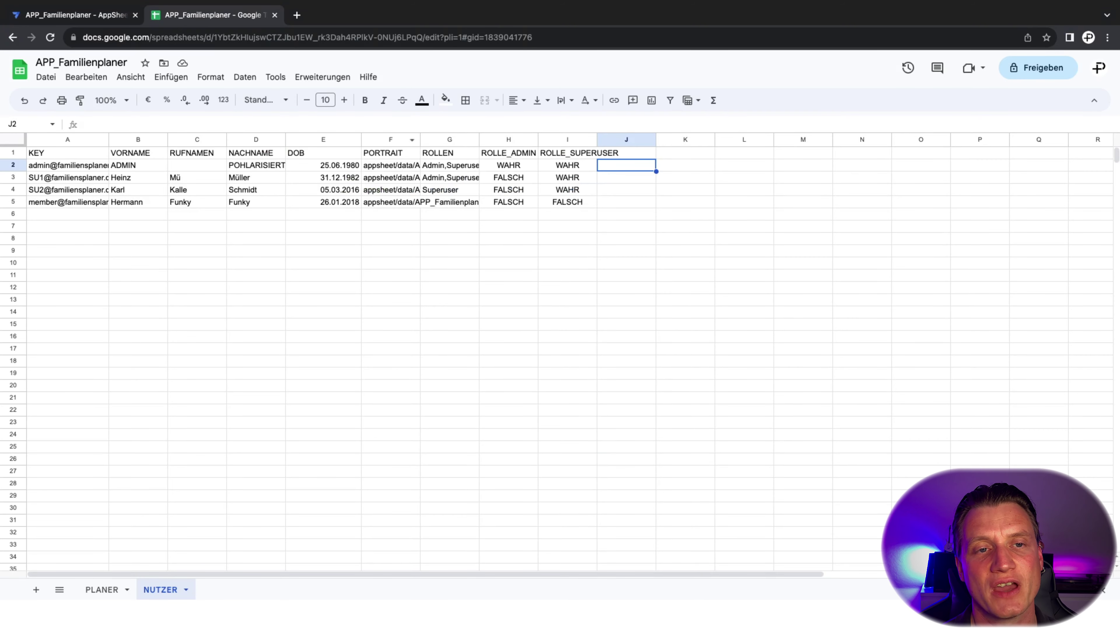
click(96, 19)
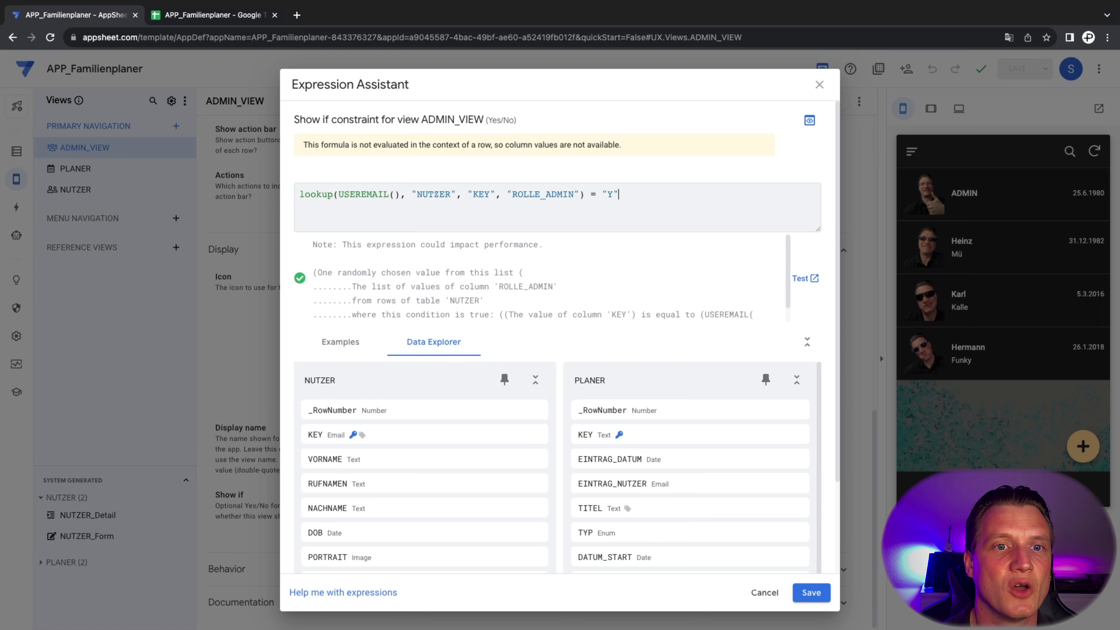
drag(602, 195, 591, 194)
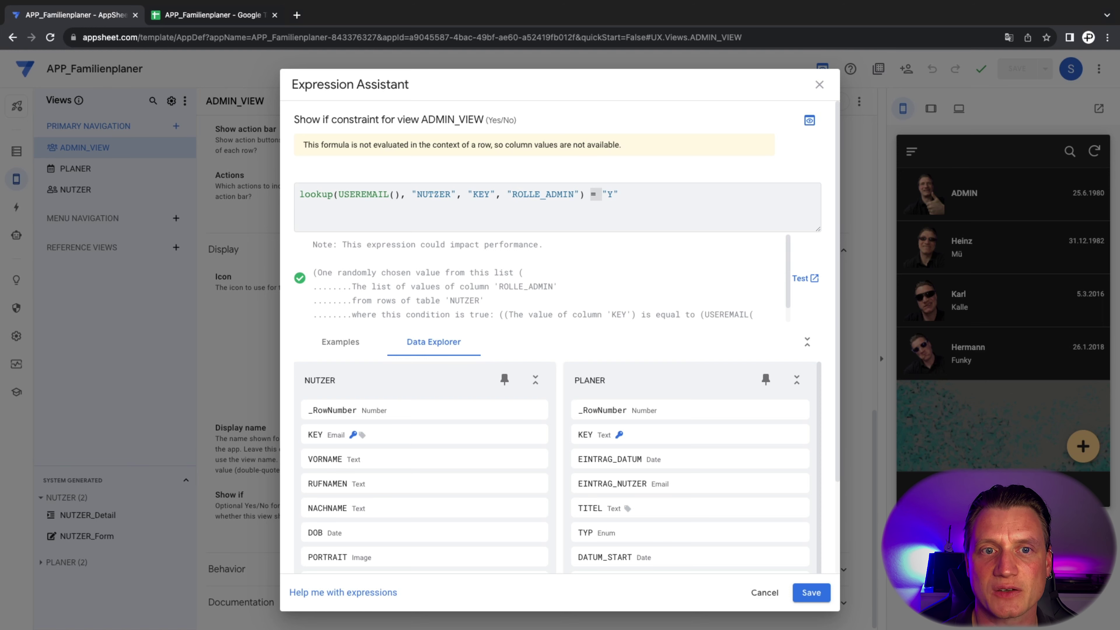
click(620, 194)
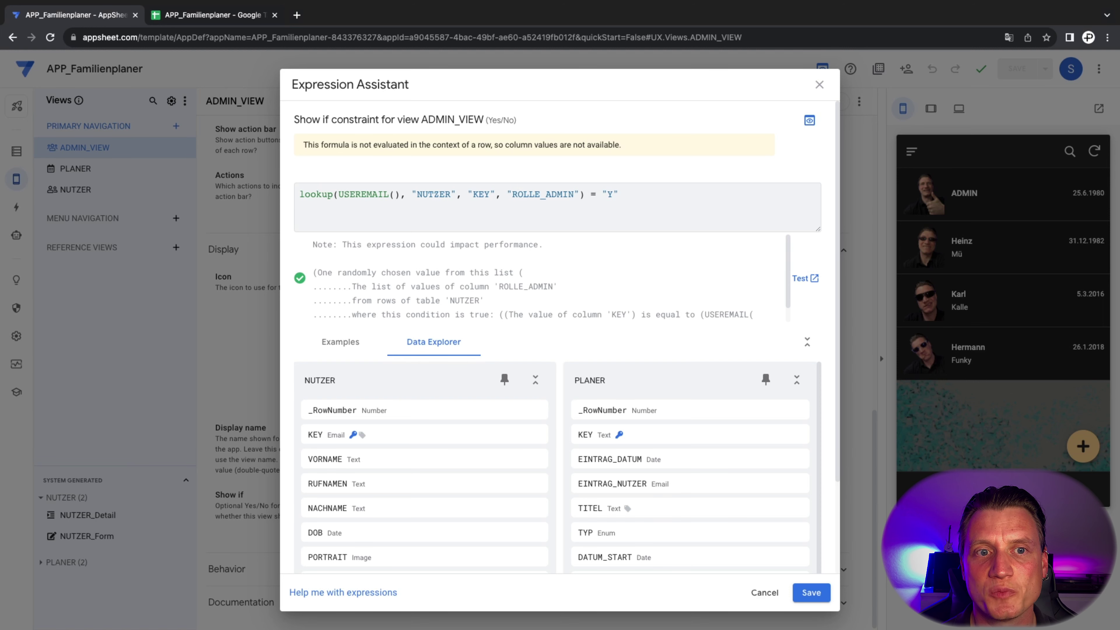
- Change the return column of the Show if lookup to ROLLE_SUPERUSER
double_click(545, 195)
text(Rol)
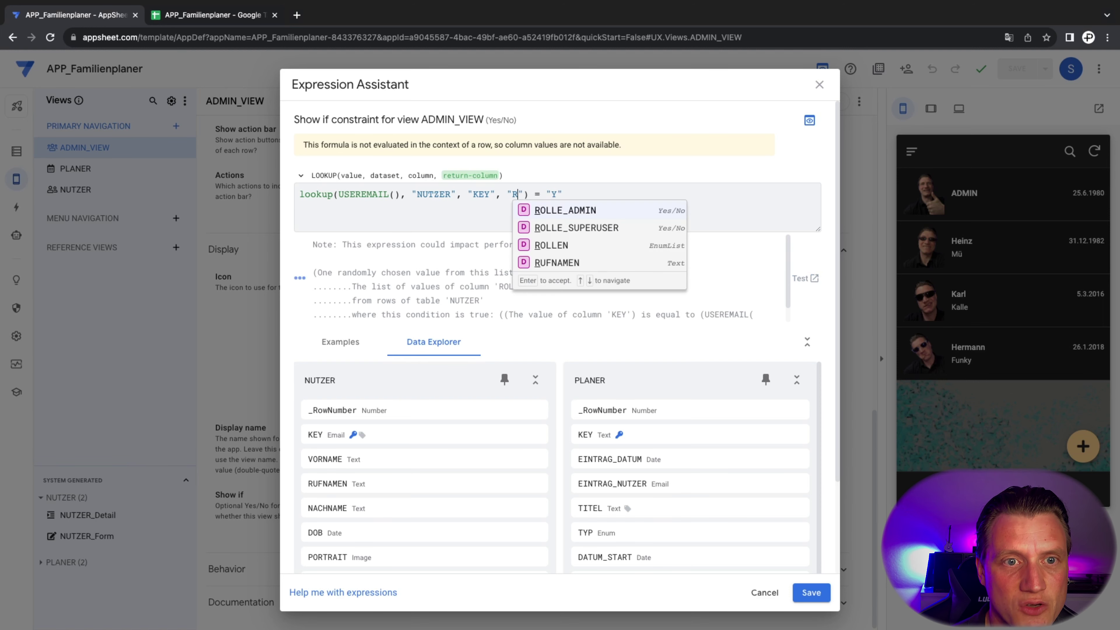
key(Down)
key(Down)
key(Return)
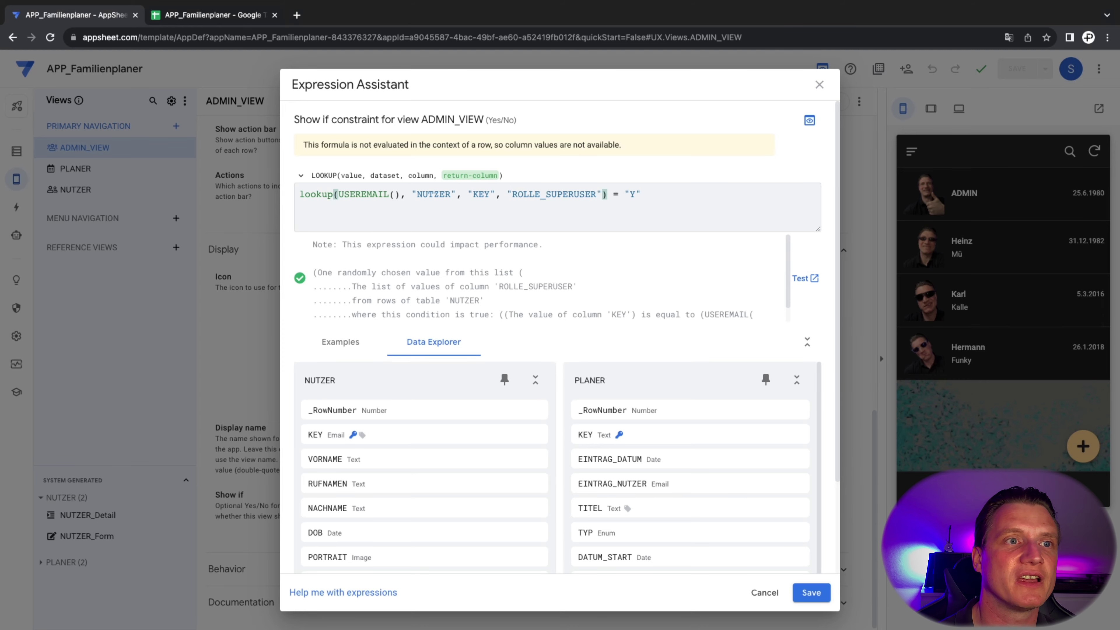
- Switch to the Google Sheets file and examine the ROLLEN, ROLLE_ADMIN and ROLLE_SUPERUSER columns of the NUTZER sheet
click(198, 17)
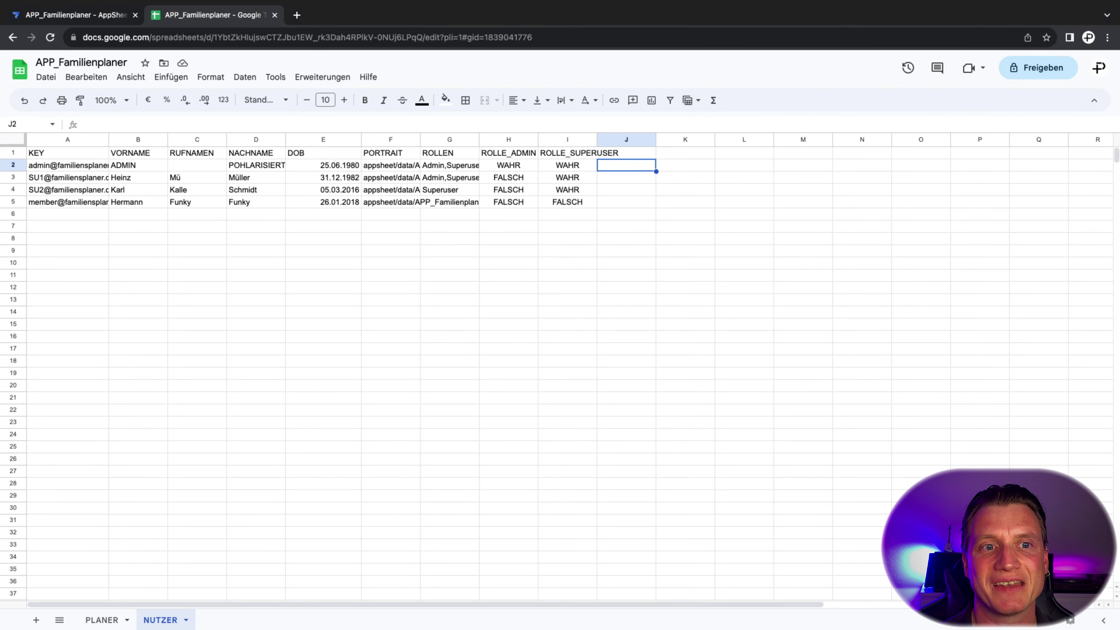
click(450, 165)
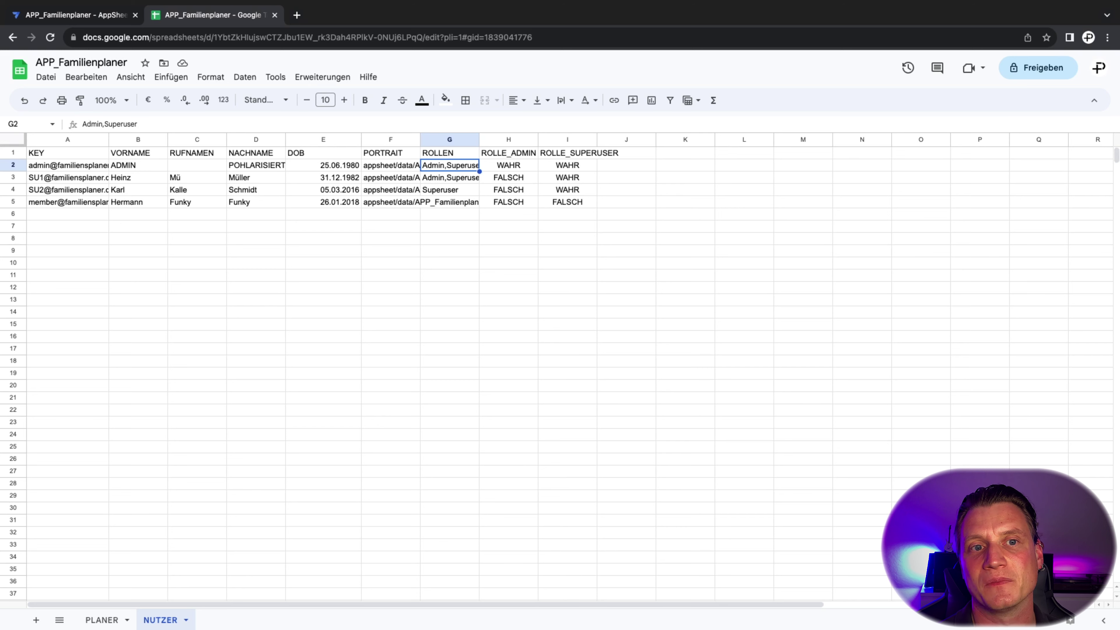
click(508, 153)
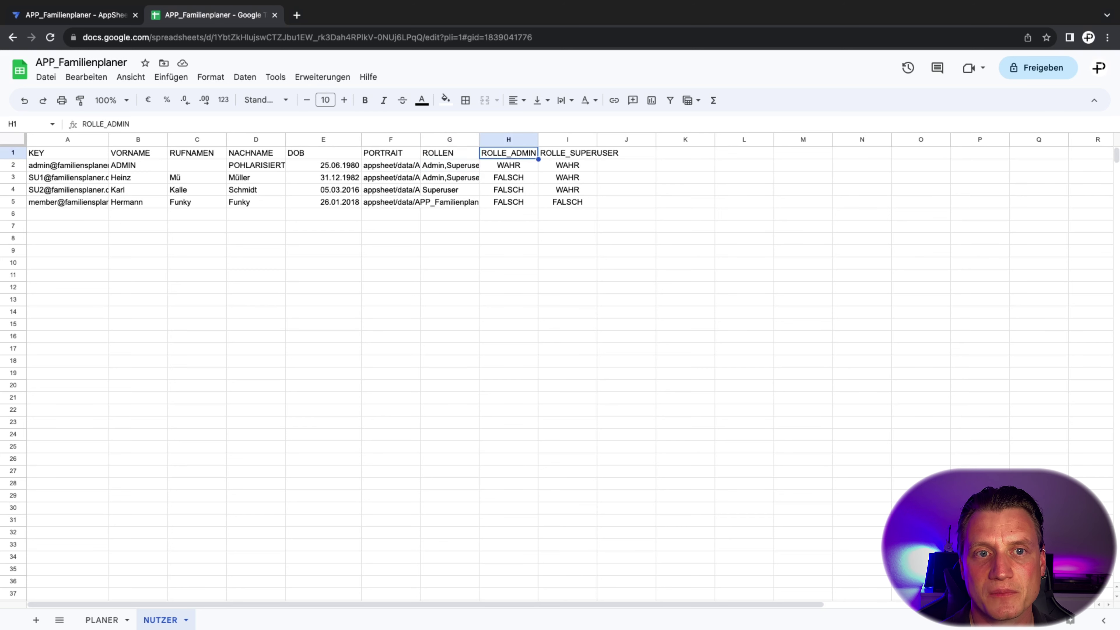
click(568, 153)
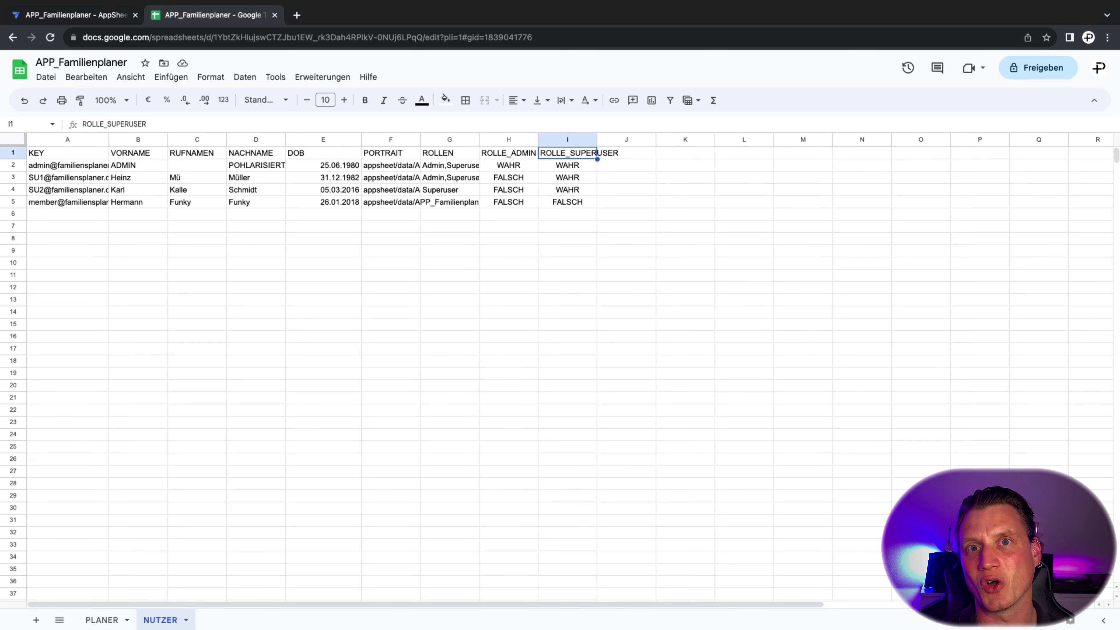
- Return to the AppSheet editor and replace ADMIN_VIEW's Show if lookup with the start of a SELECT expression, select(
click(81, 18)
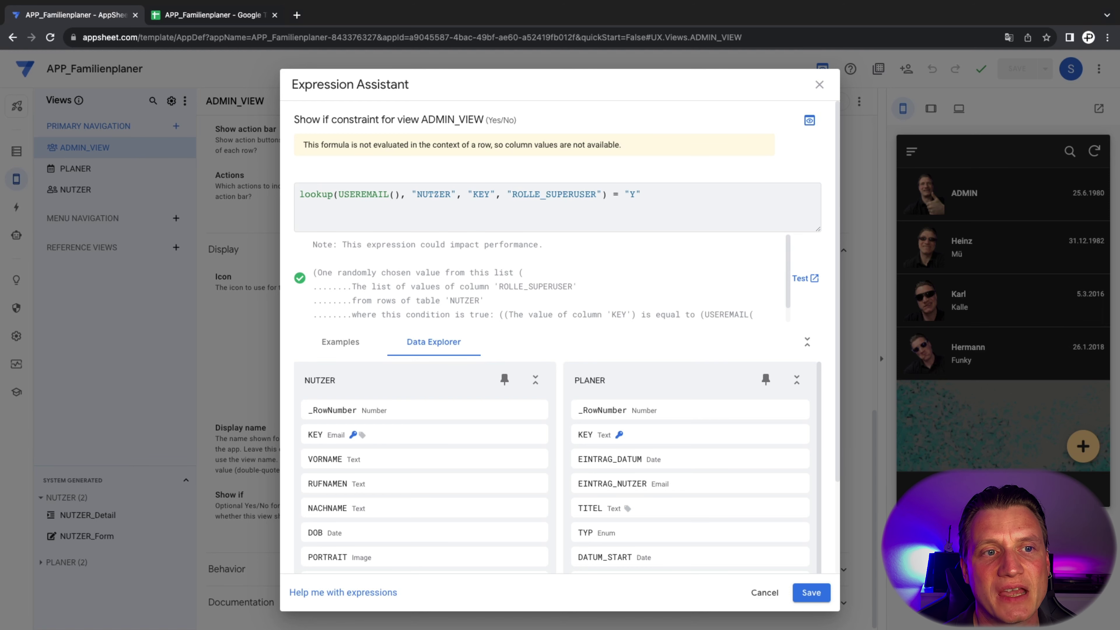
drag(305, 194, 333, 195)
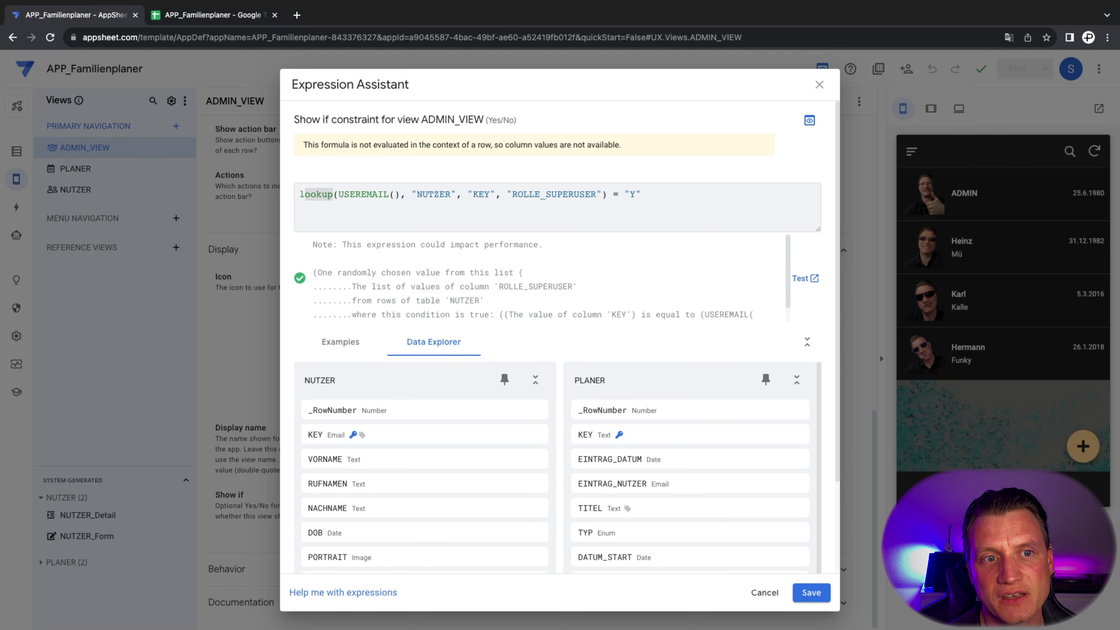
double_click(363, 195)
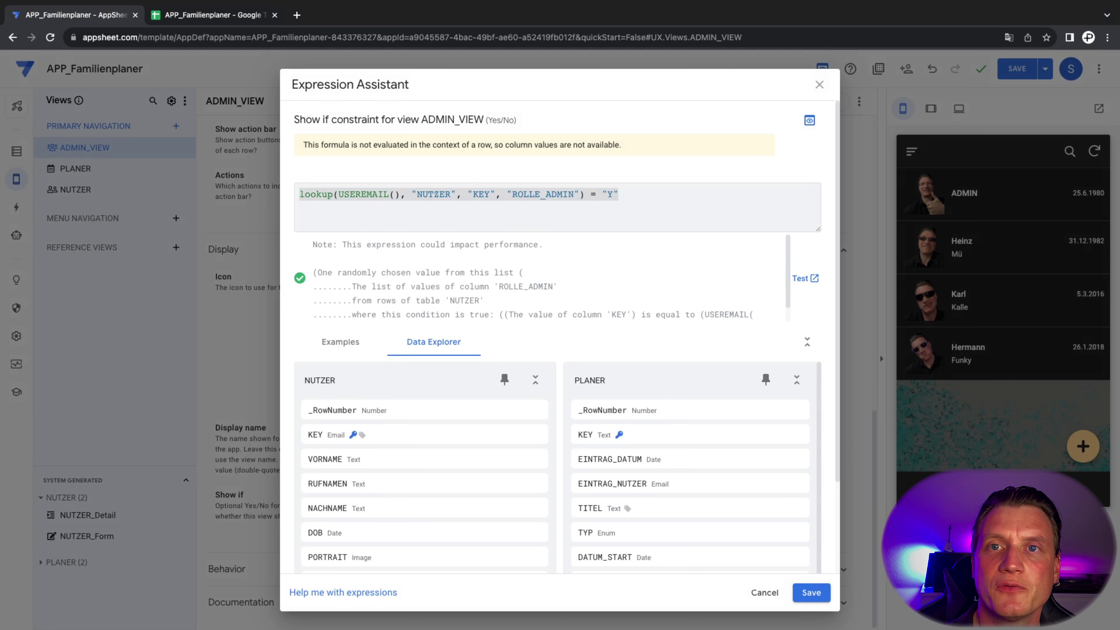
text(select()
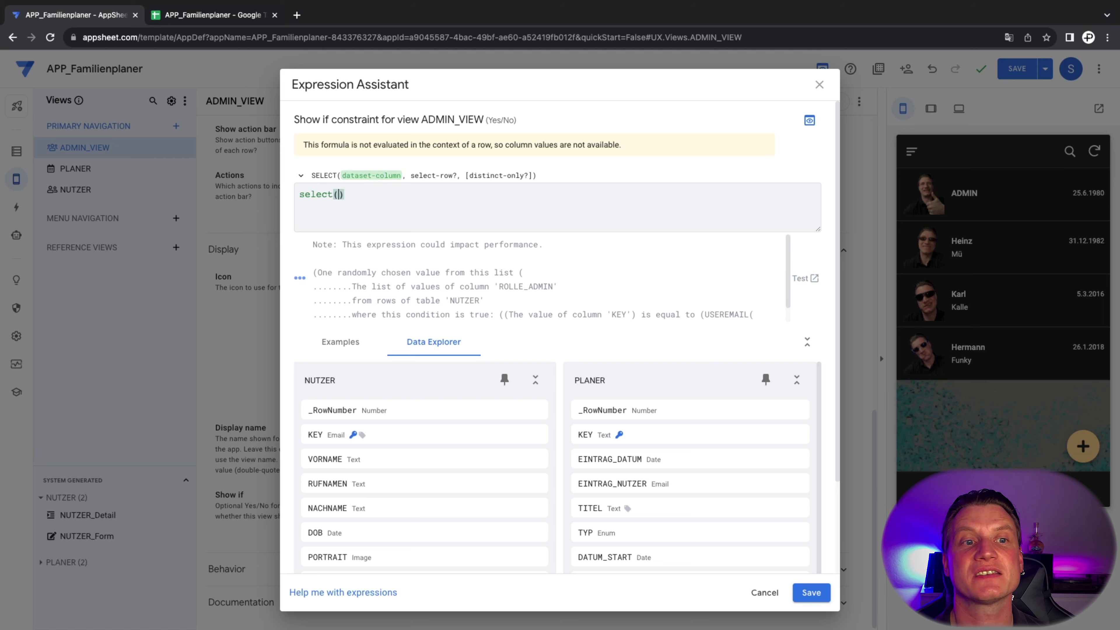
key(Delete)
drag(342, 245, 523, 244)
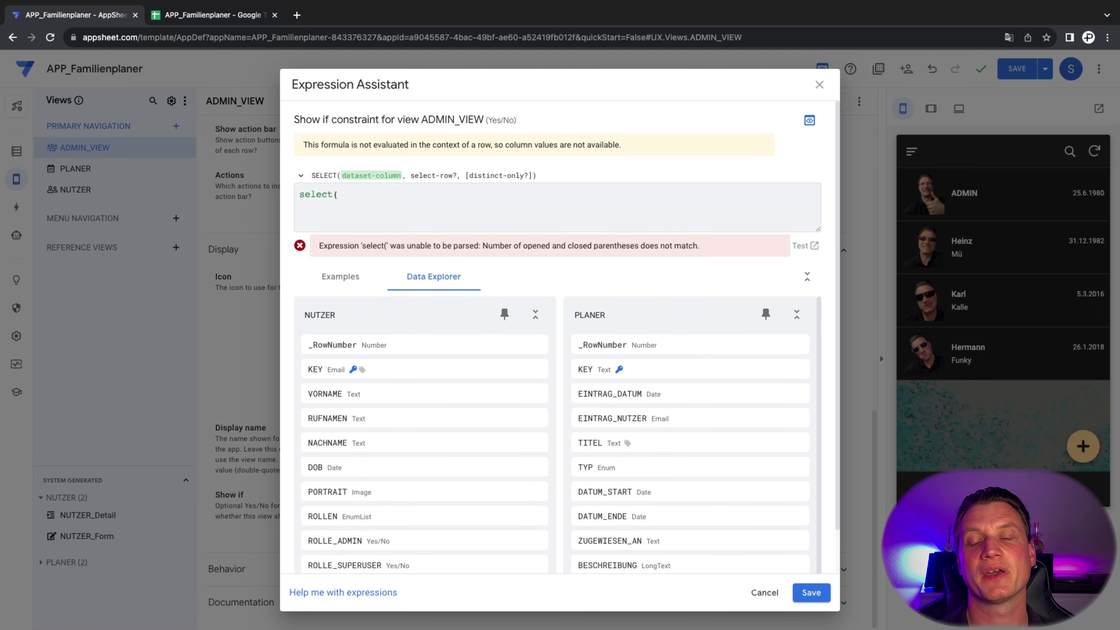
click(338, 195)
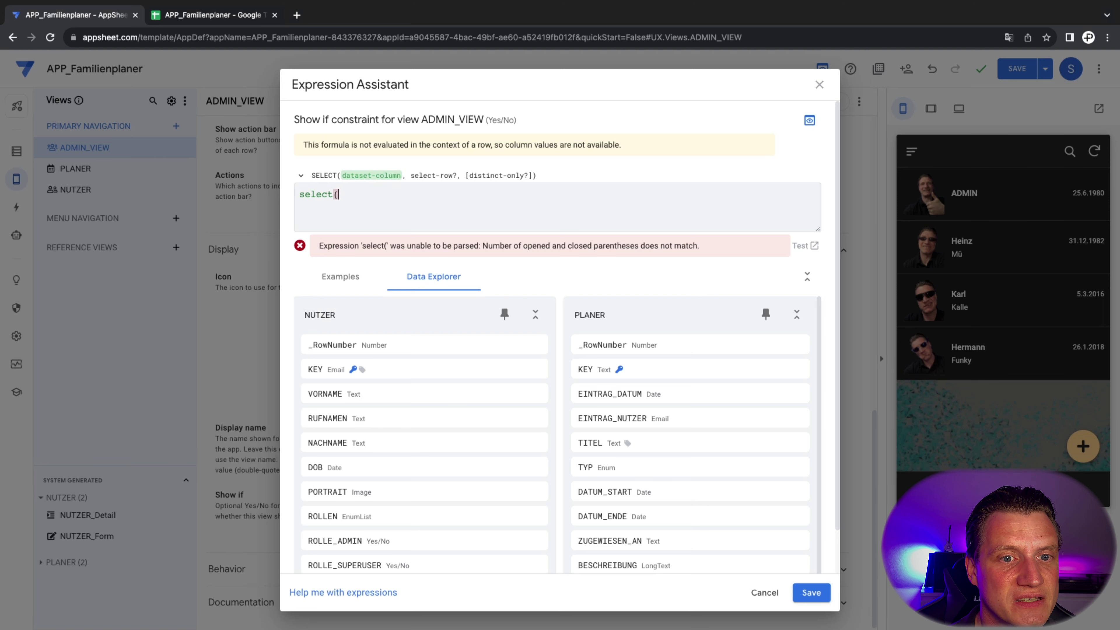
- Insert the NUTZER table's ROLLE_ADMIN column as the dataset column of the SELECT expression
mouse_move(441, 344)
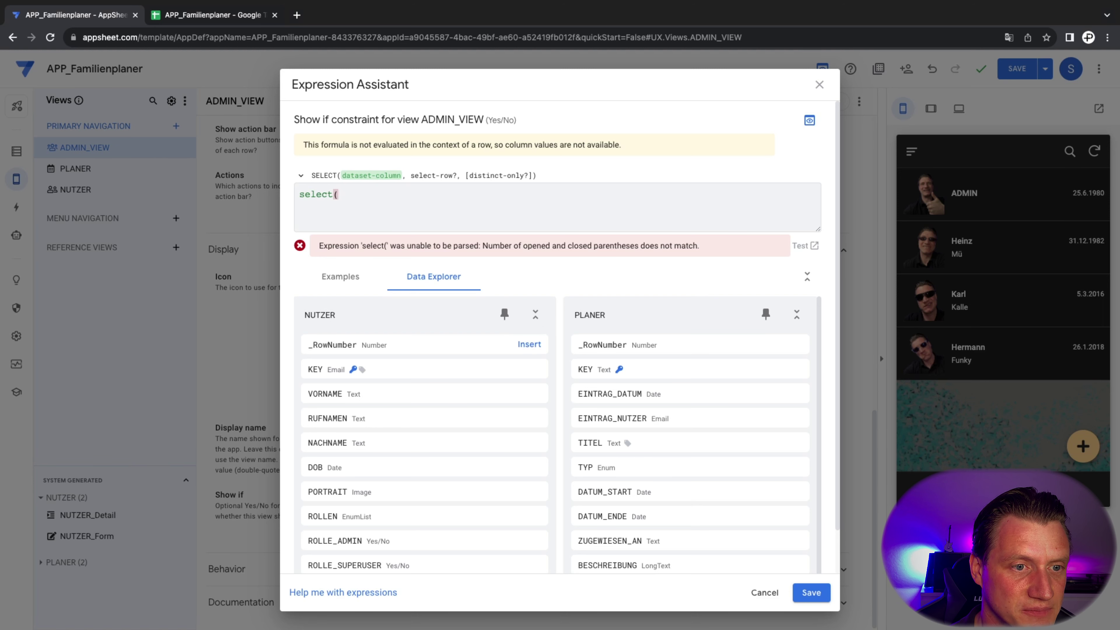
scroll(441, 379, down, 1)
scroll(440, 442, down, 1)
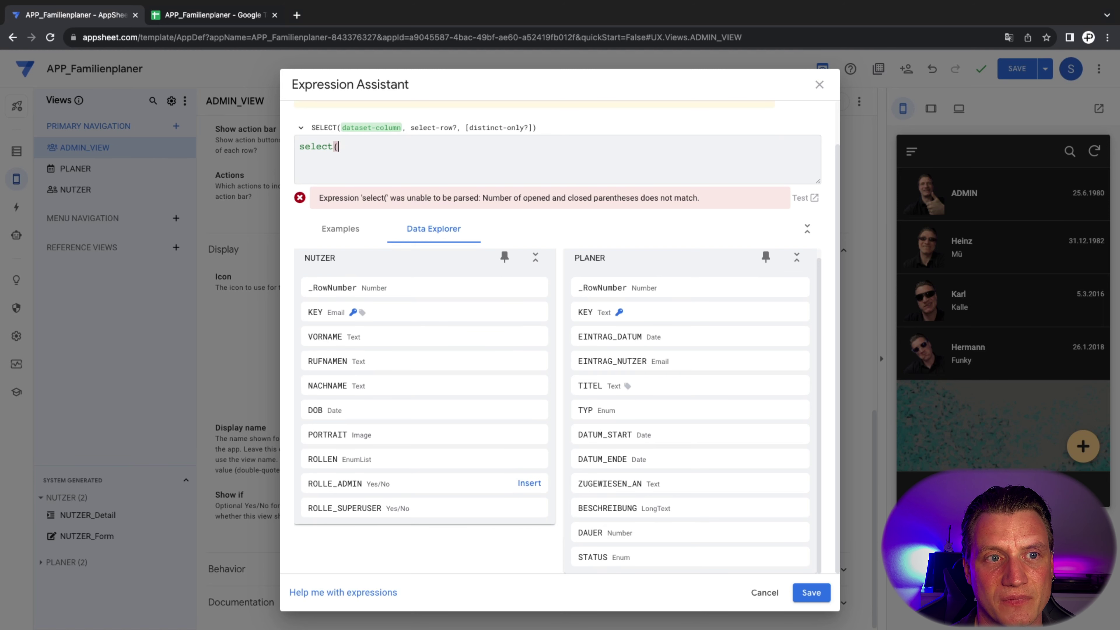
click(529, 483)
scroll(557, 353, up, 1)
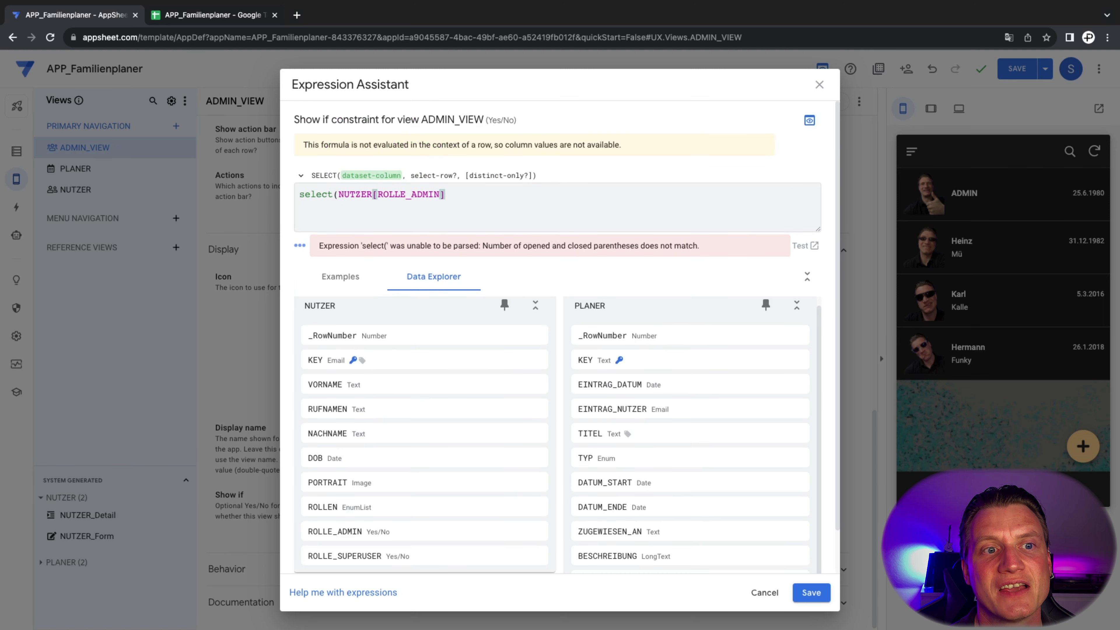
- Remove the NUTZER table name before [ROLLE_ADMIN], copy it from the table list and paste it back in front of the column
double_click(355, 194)
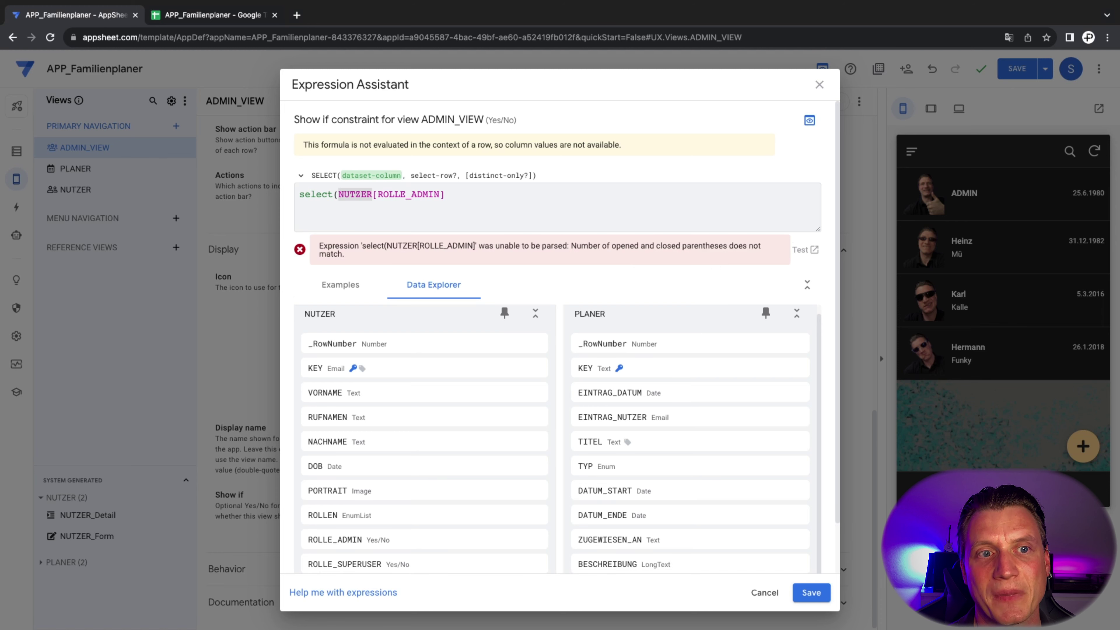
click(445, 195)
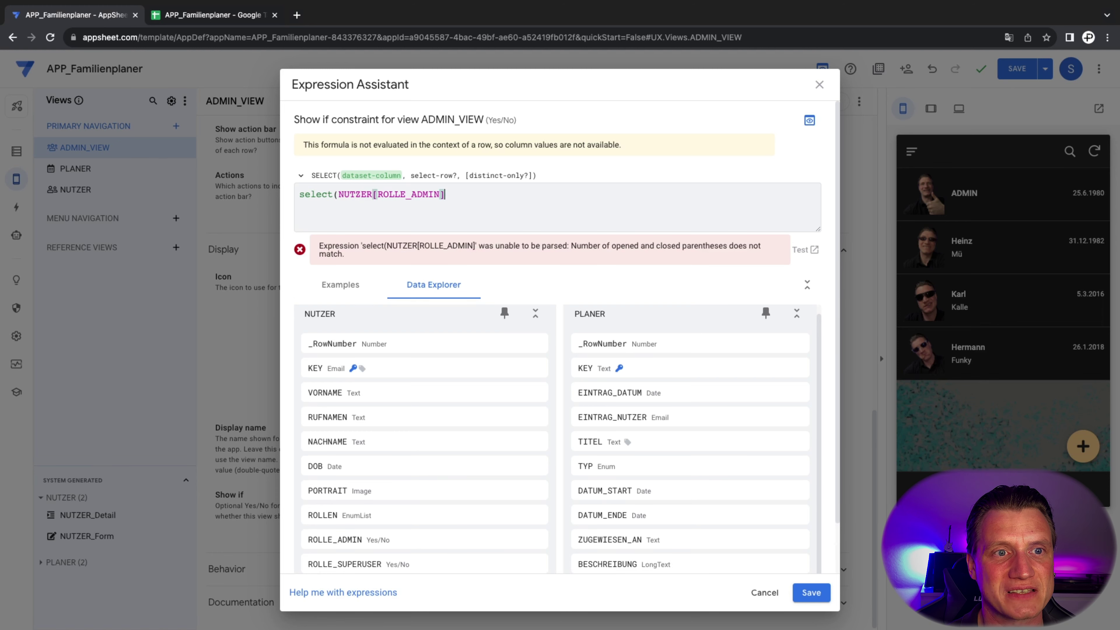
double_click(355, 195)
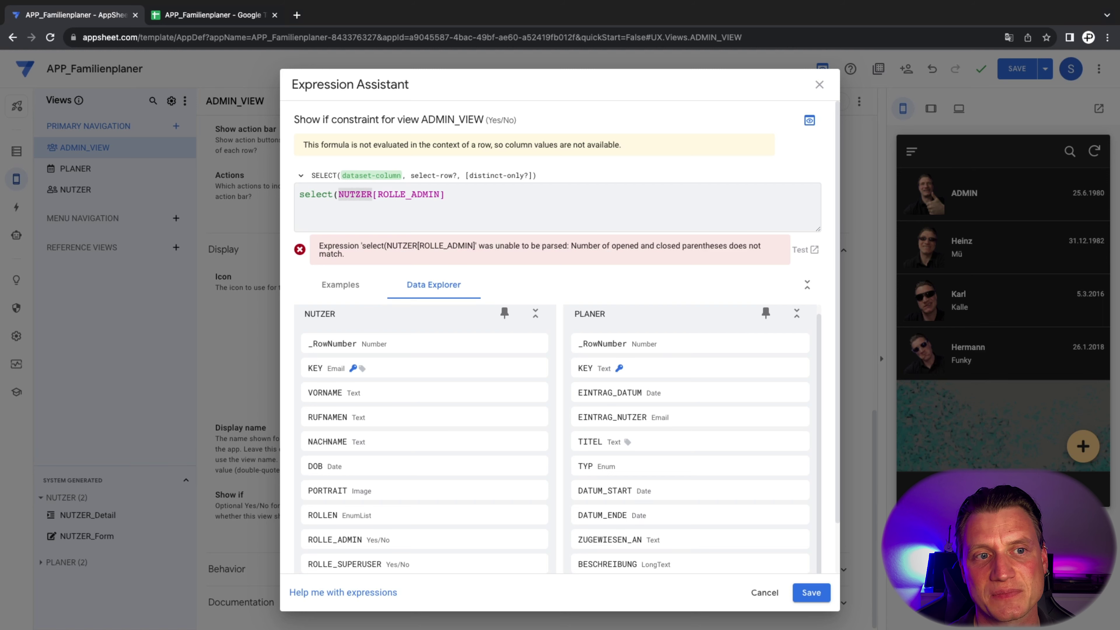
key(BackSpace)
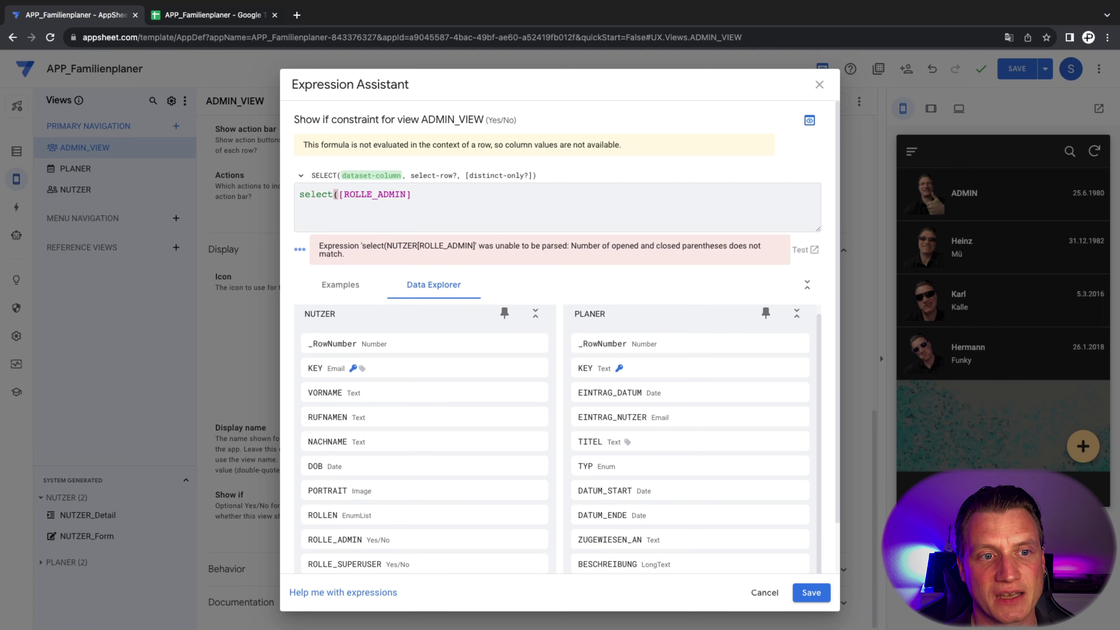
double_click(319, 314)
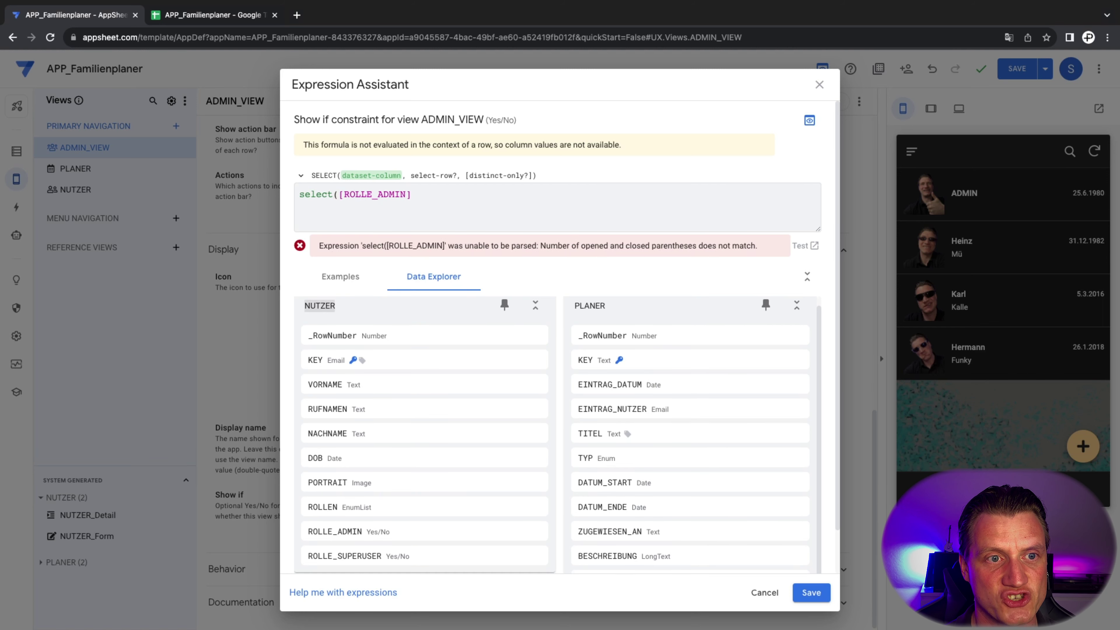
click(338, 195)
click(412, 195)
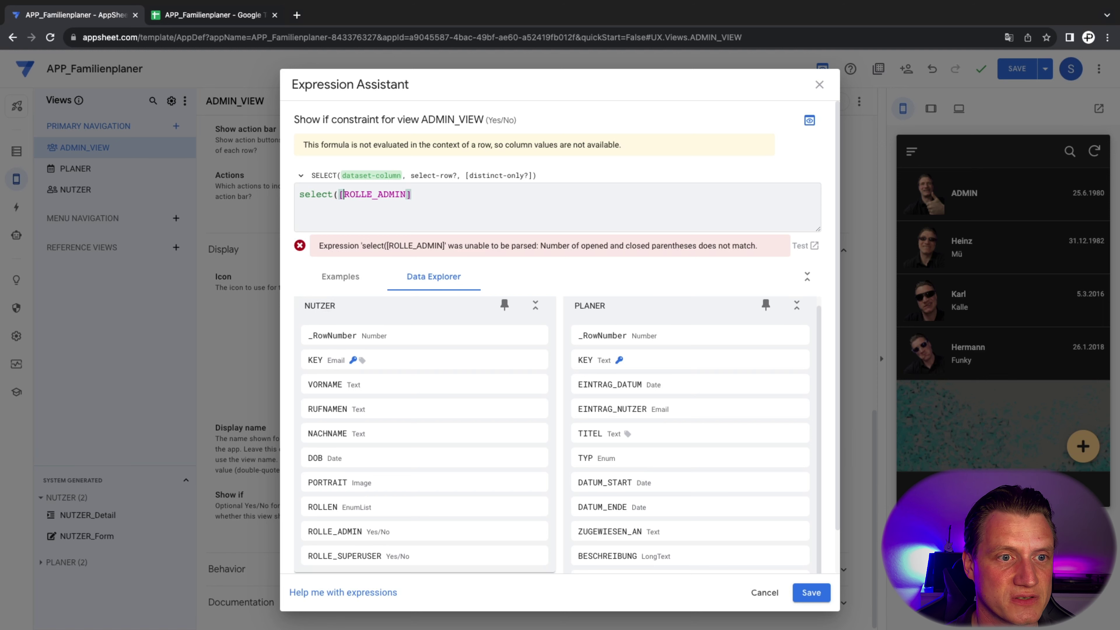
double_click(320, 306)
key(ctrl+c)
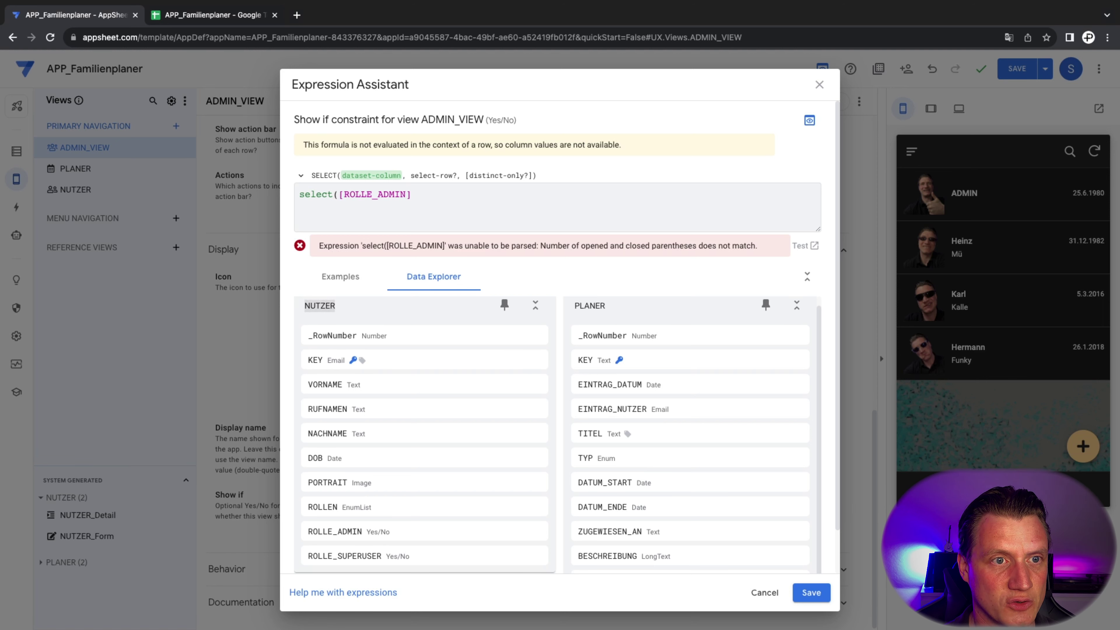
click(339, 194)
key(ctrl+v)
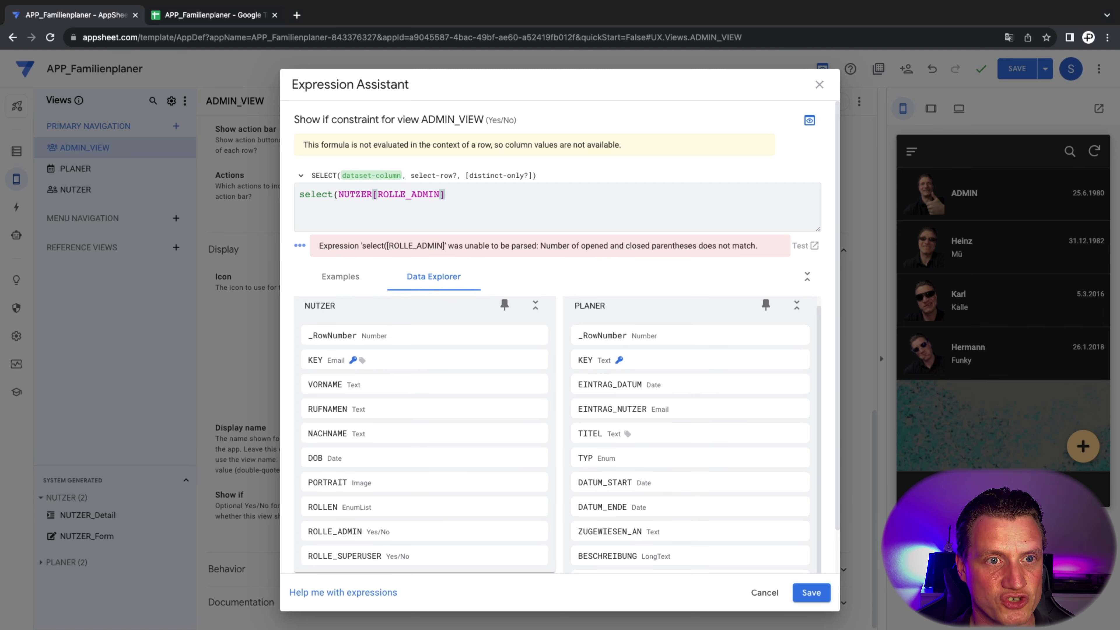
- Add the row condition [KEY] = USEREMAIL() as the second argument of the SELECT expression
click(446, 194)
text(,)
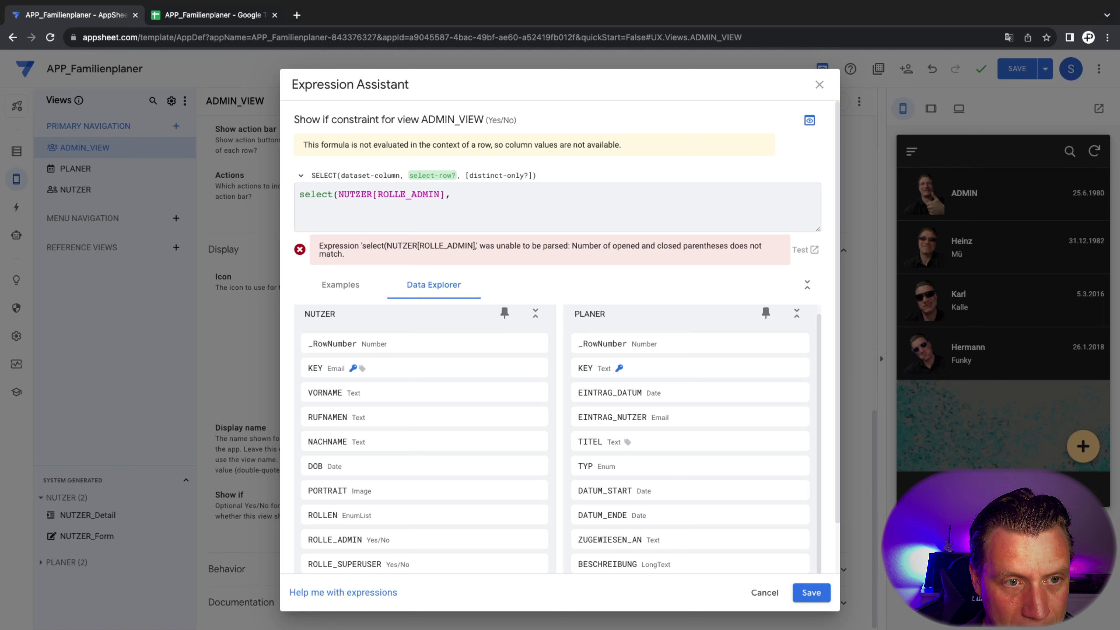
text())
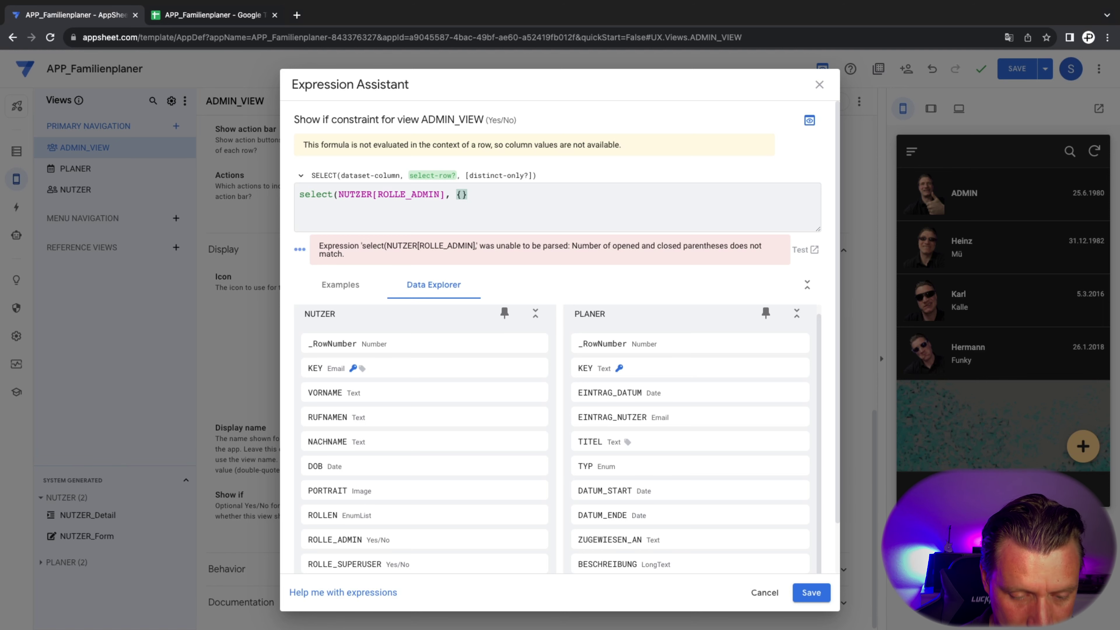
key(BackSpace)
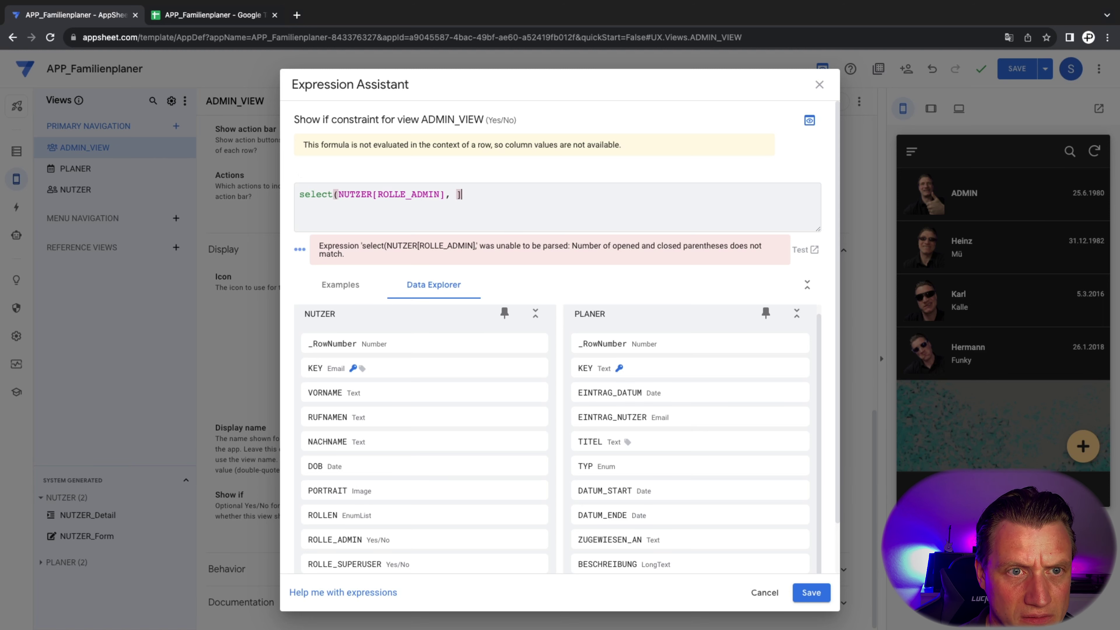
text([)
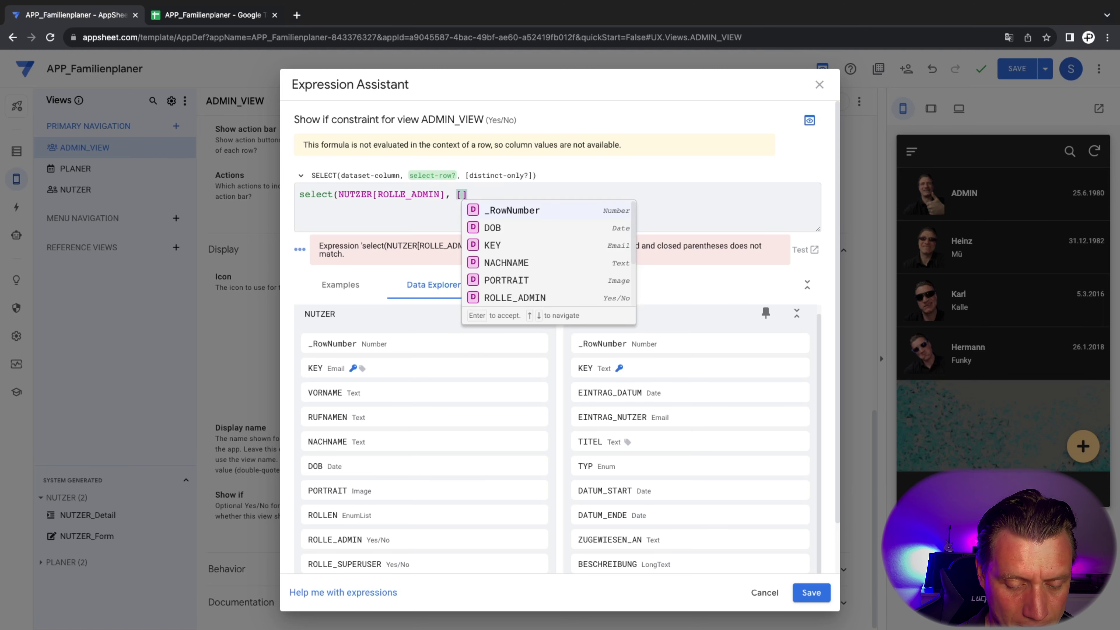
text(K)
key(Return)
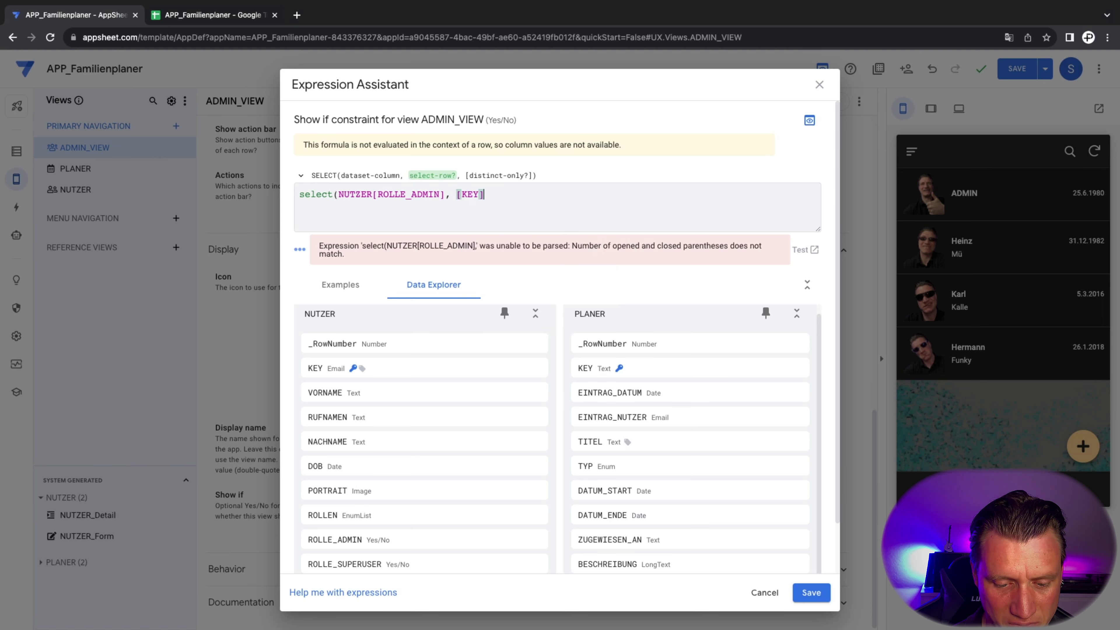
text(,)
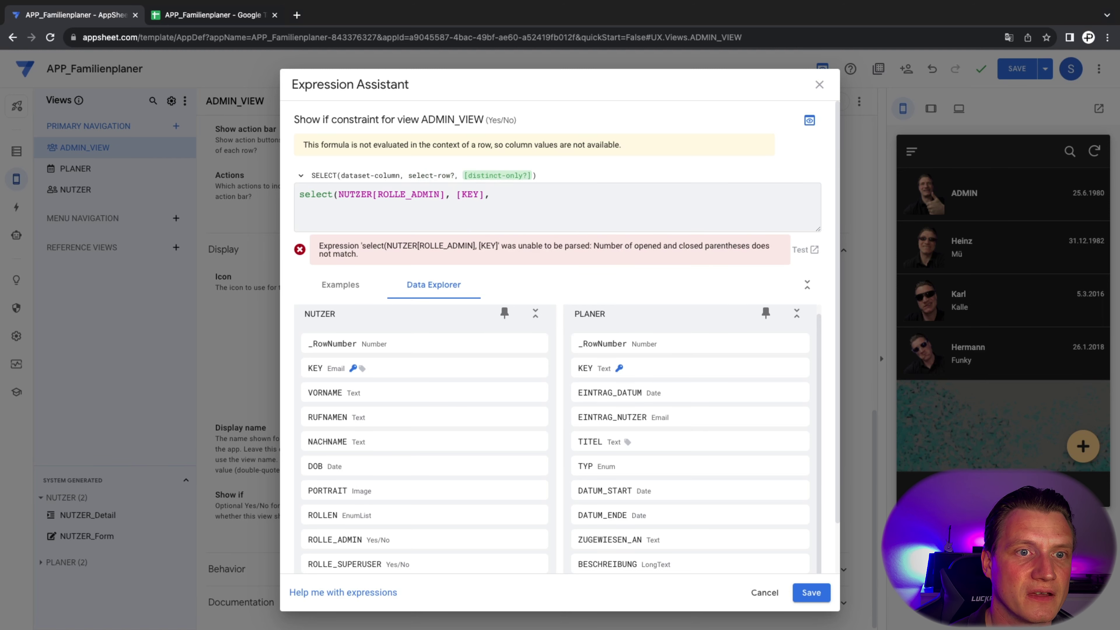
key(BackSpace)
text(=)
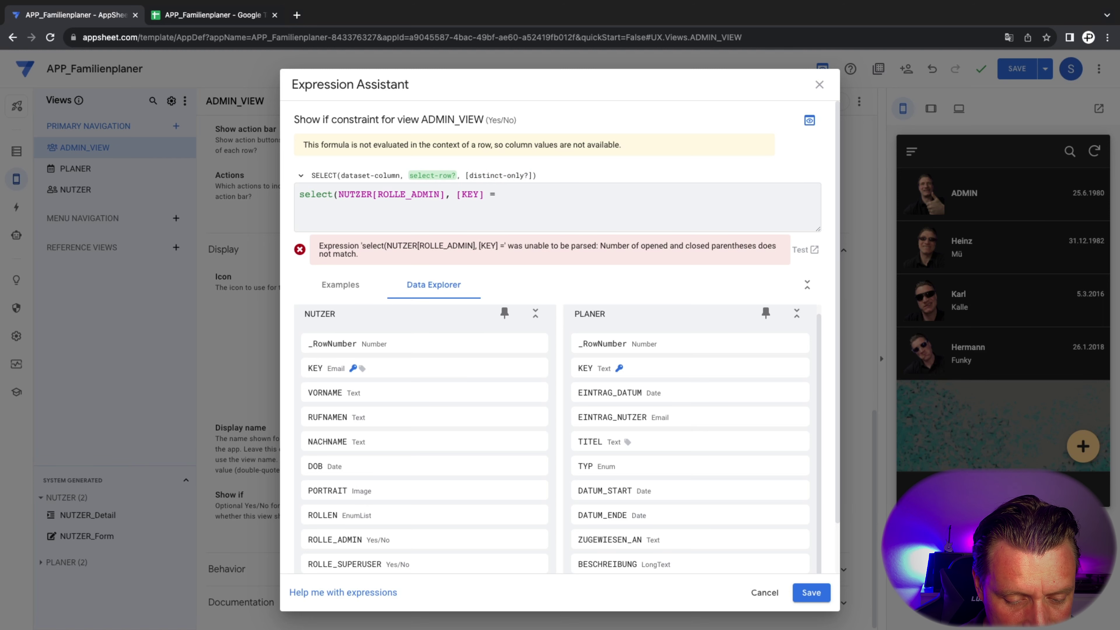
text(USEREMAIL())
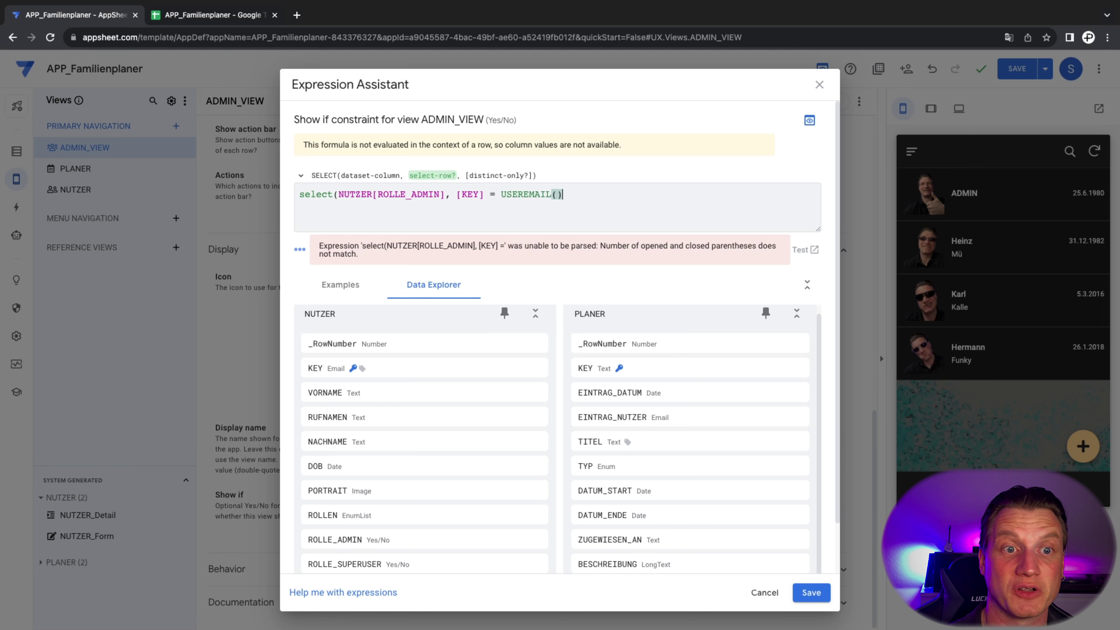
- Try wrapping the [KEY] = USEREMAIL() condition in an AND function with room for a second condition, and remove the AND again
click(457, 195)
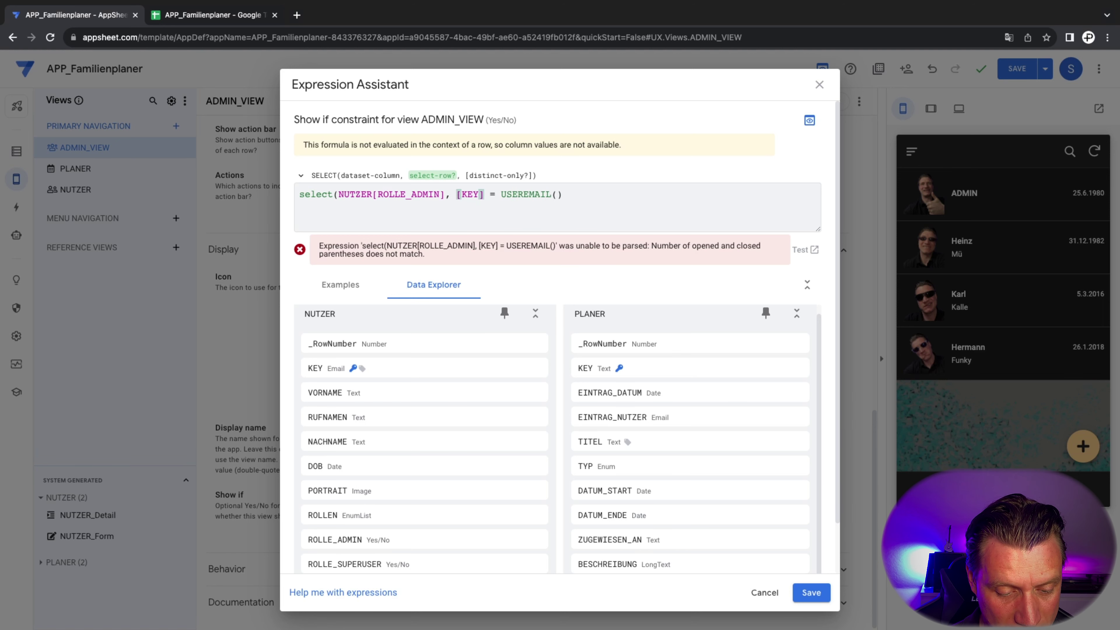
text(and()
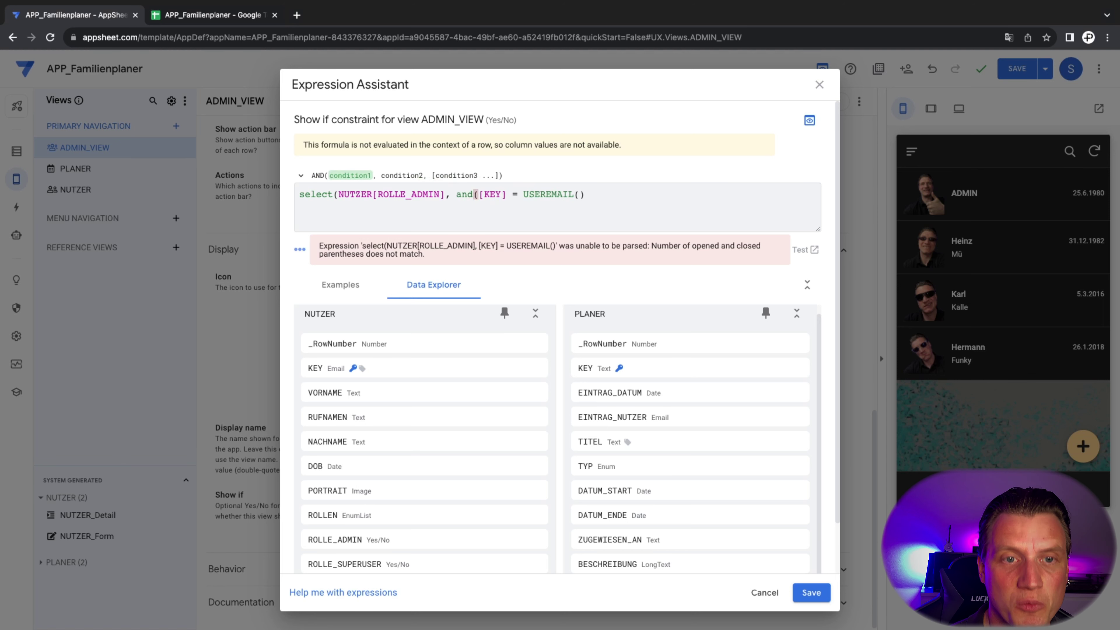
click(585, 195)
text(,)
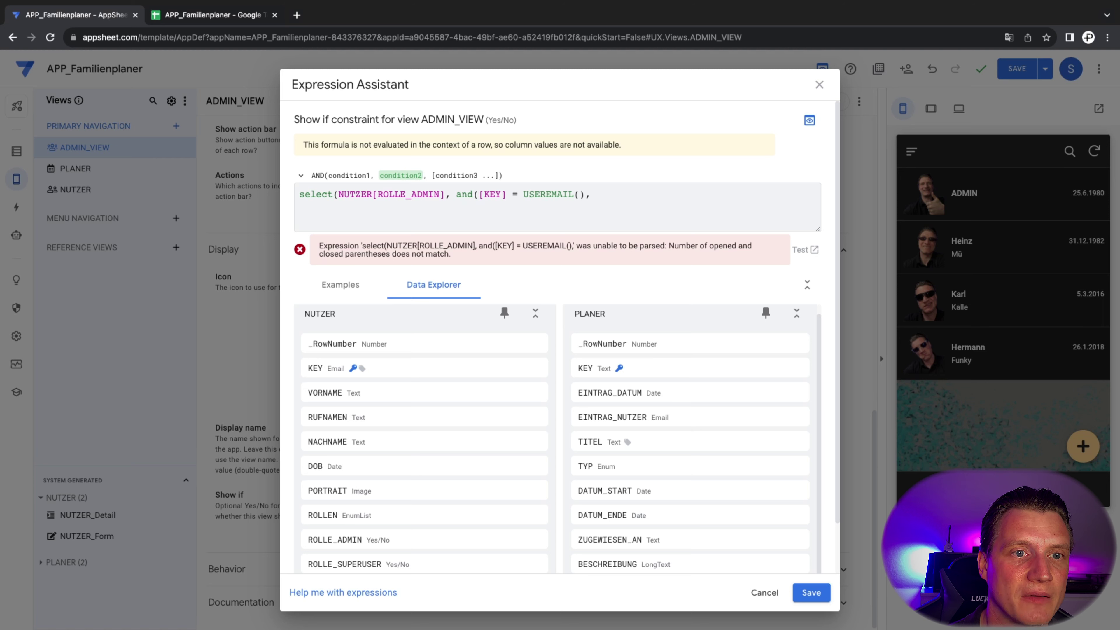
double_click(461, 194)
key(Delete)
key(Delete)
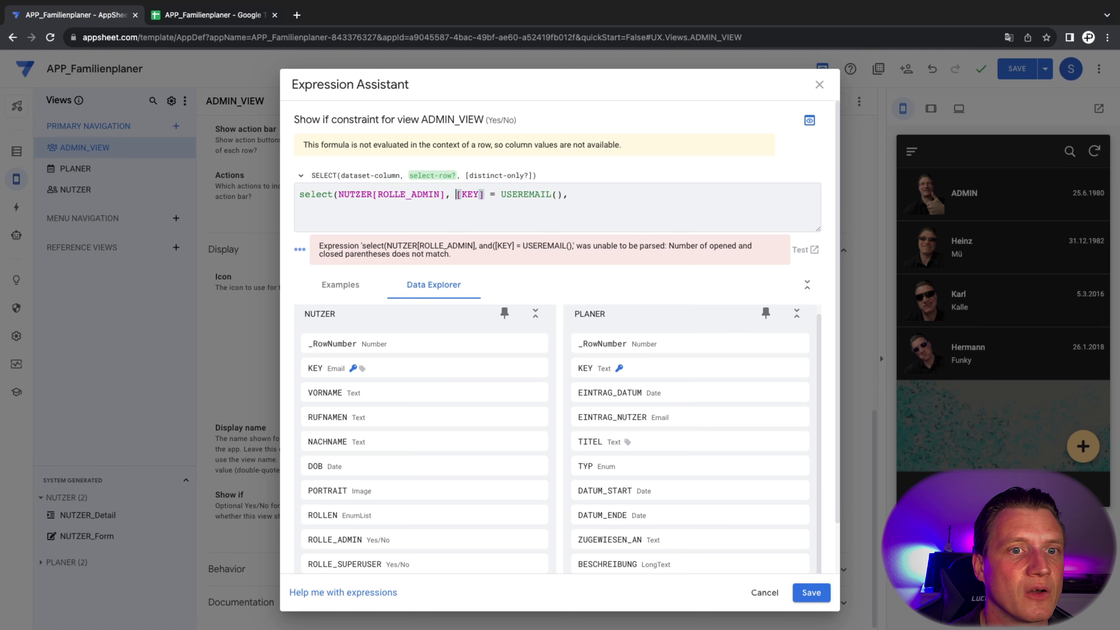
- Add True as the distinct-only argument after the row condition and close the SELECT expression's parenthesis
click(574, 195)
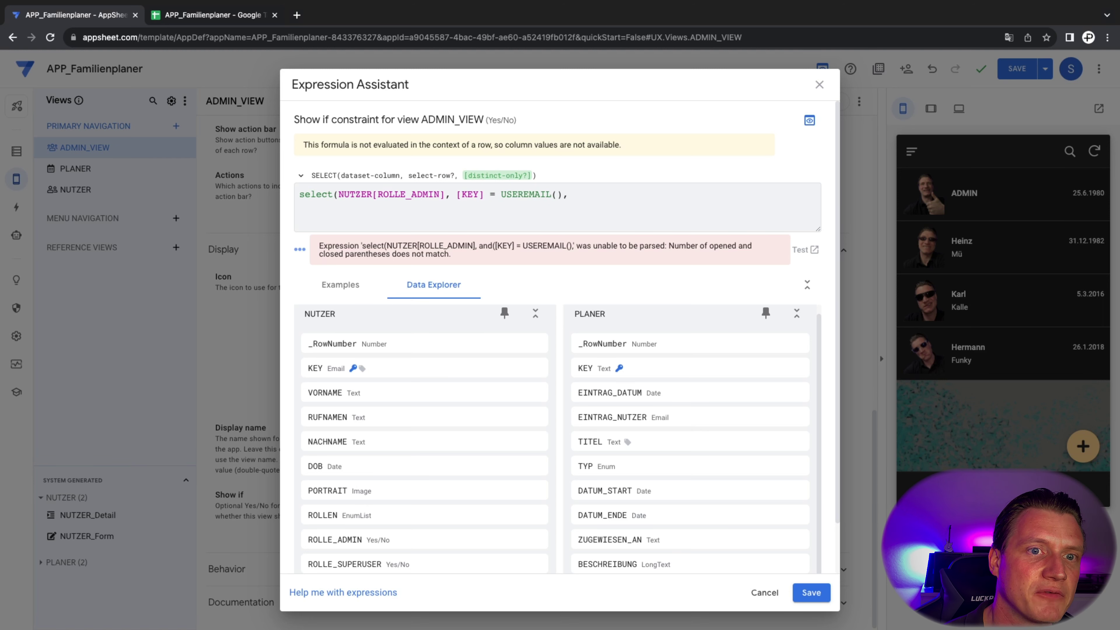
key(BackSpace)
text(,)
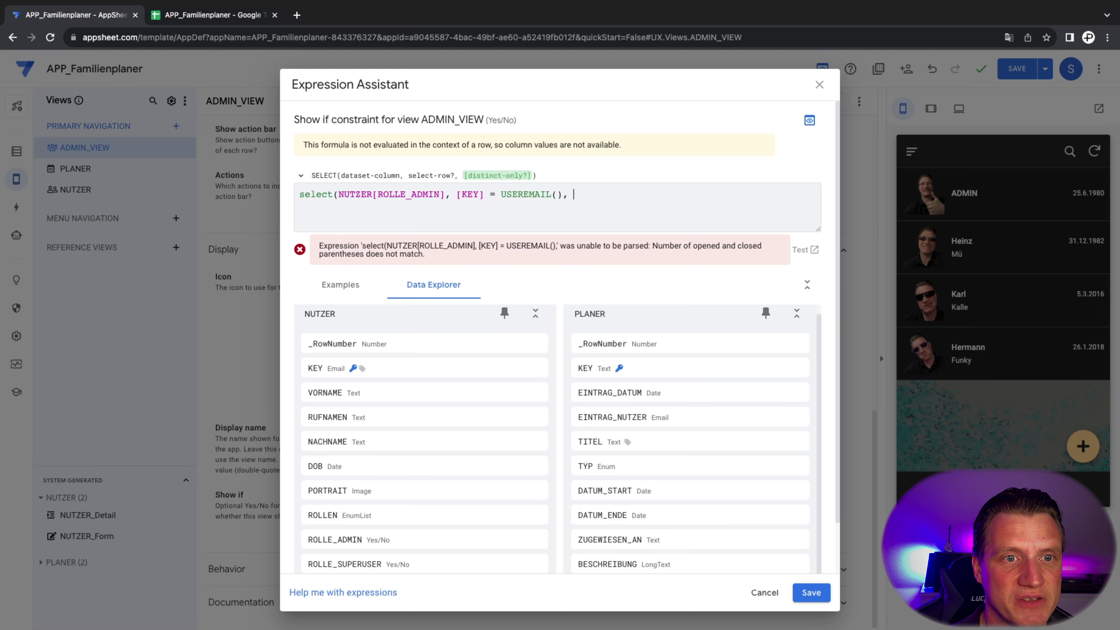
key(BackSpace)
key(BackSpace)
text())
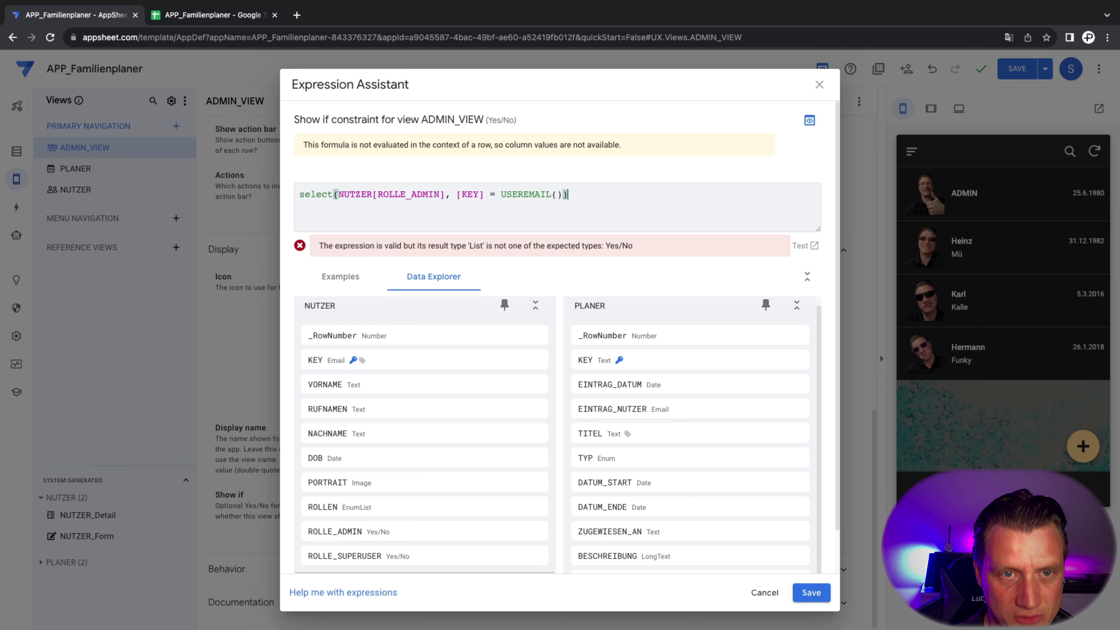
key(BackSpace)
text(, True)
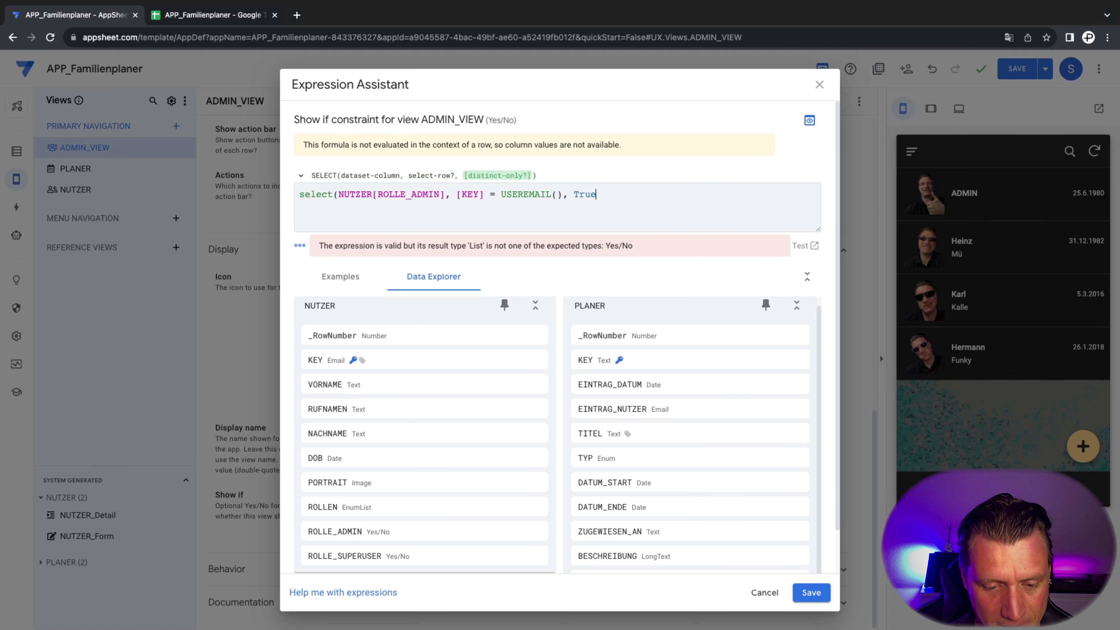
text())
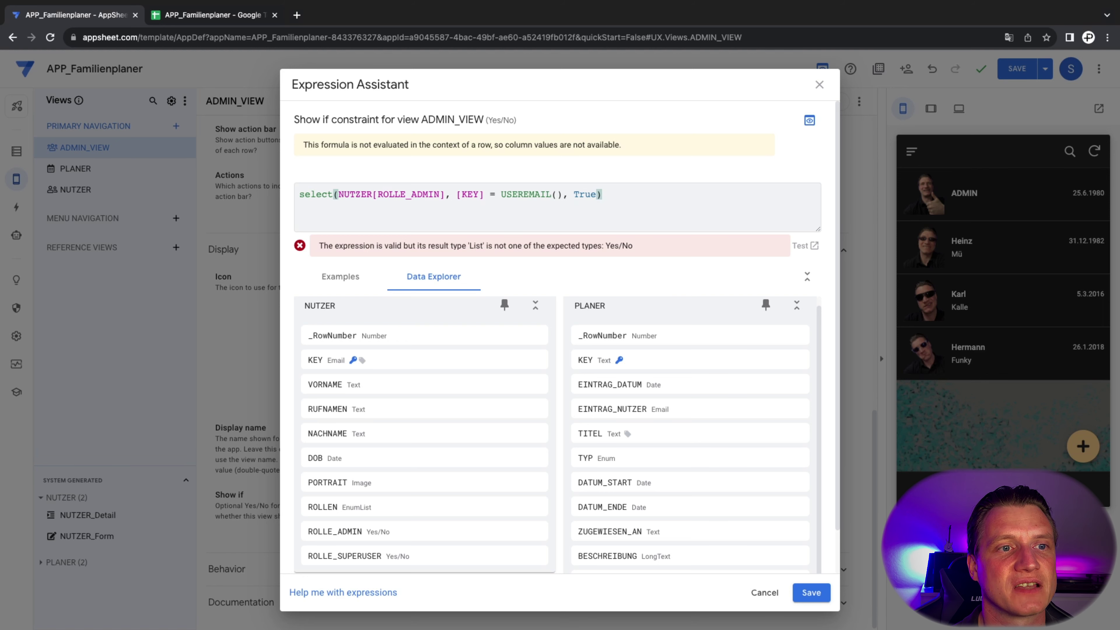
- Wrap the whole SELECT expression in an ANY function and close its parenthesis
click(299, 194)
text(any()
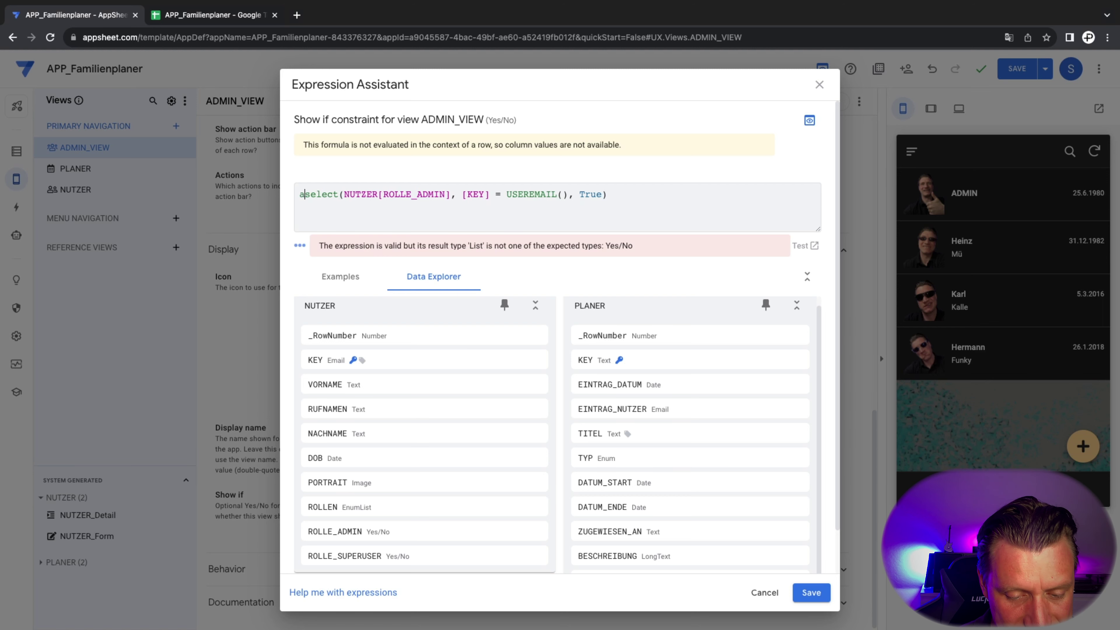
click(624, 194)
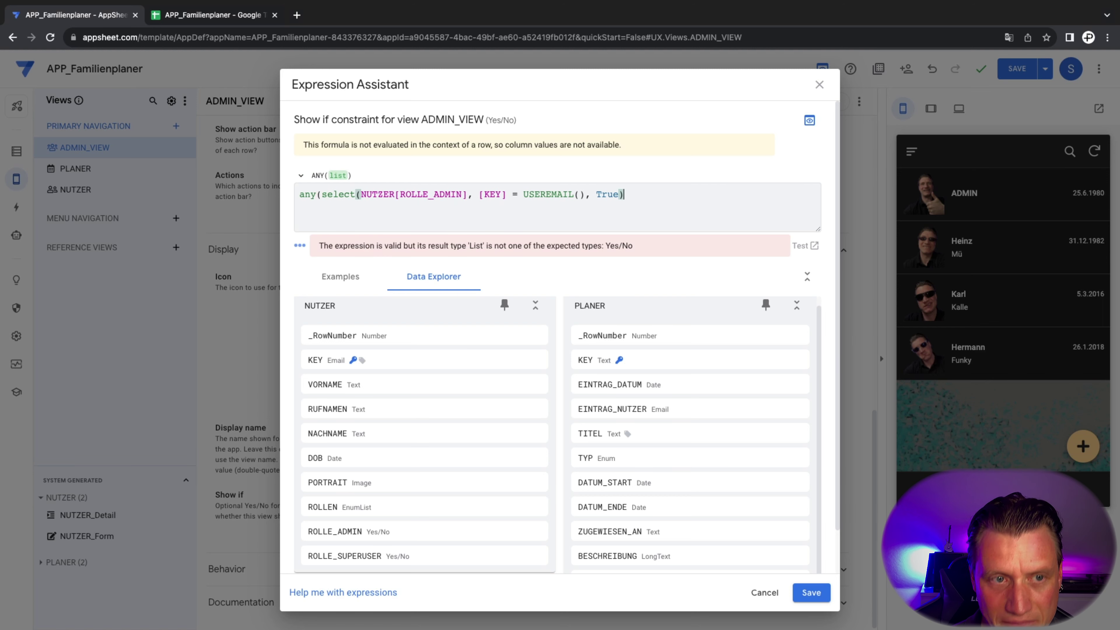
text())
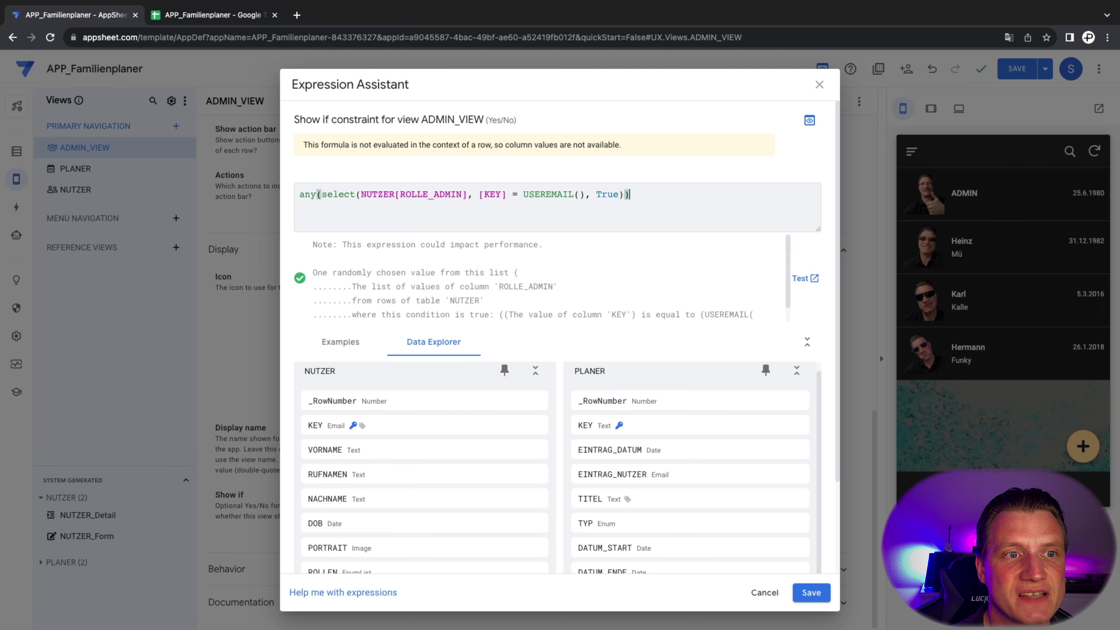
- Try INDEX instead of ANY around the SELECT expression, with 1 as the position argument
double_click(307, 195)
text(index)
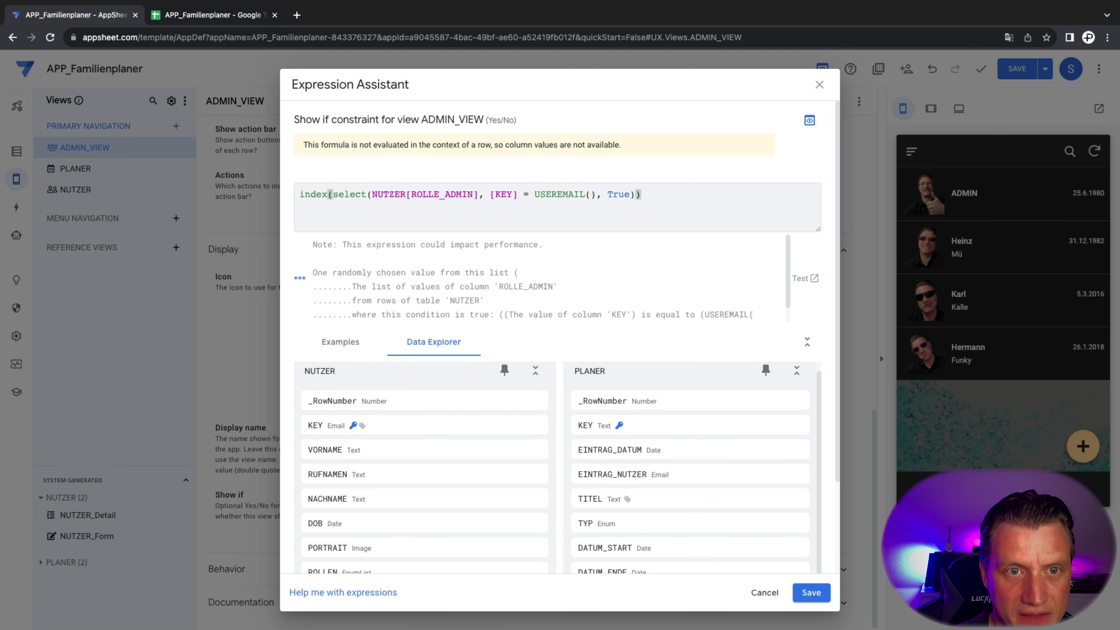
text(, 1)
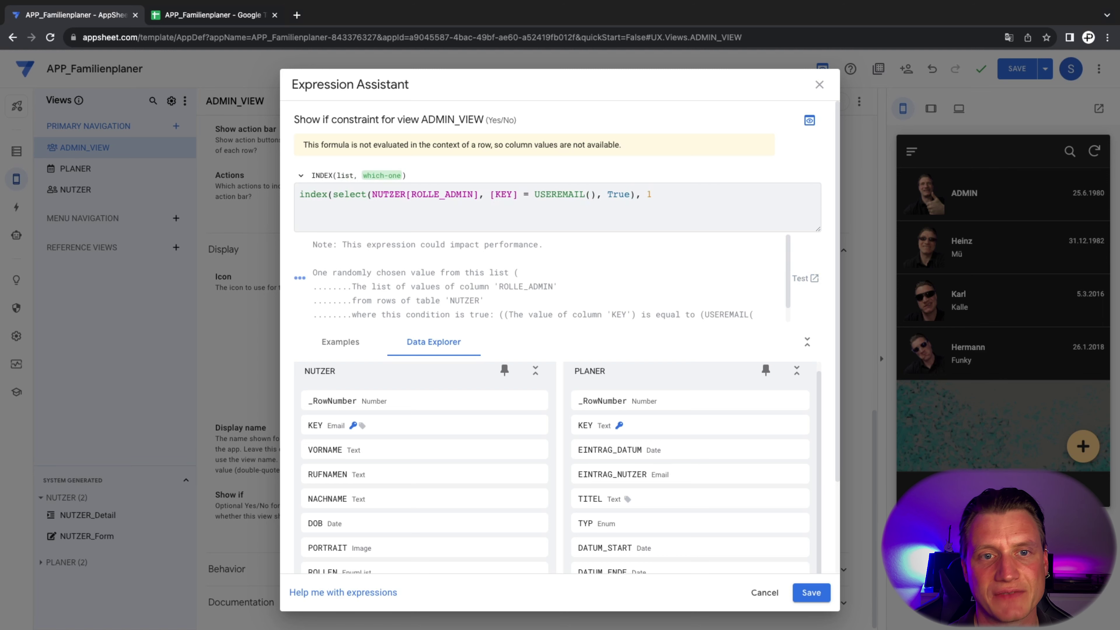
text())
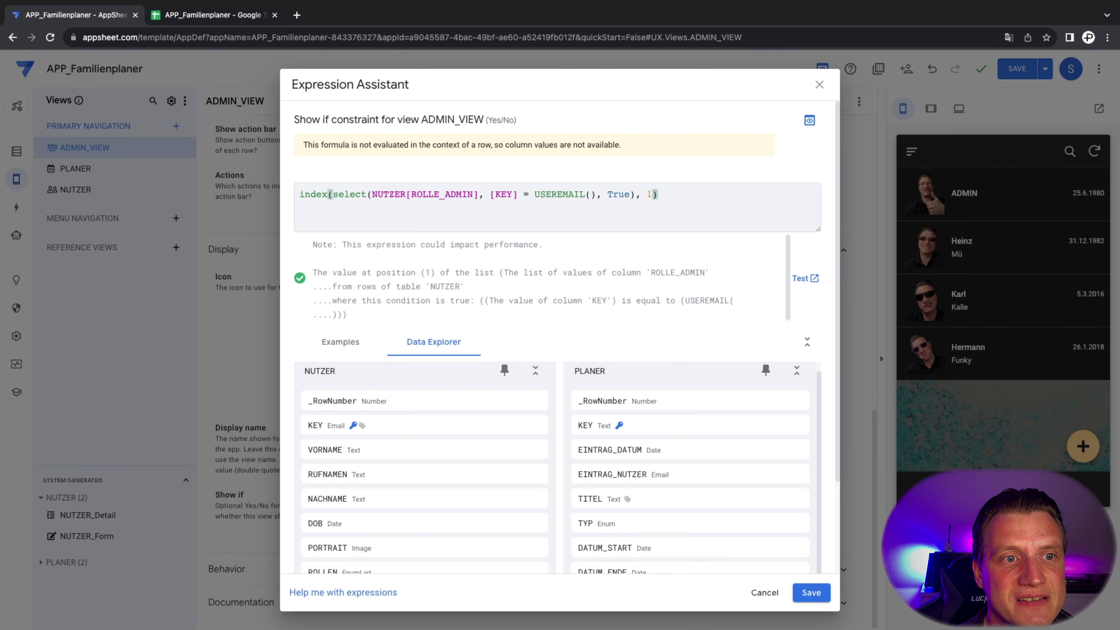
- Change the outer INDEX function back to ANY and remove the position argument 1
drag(332, 194, 300, 194)
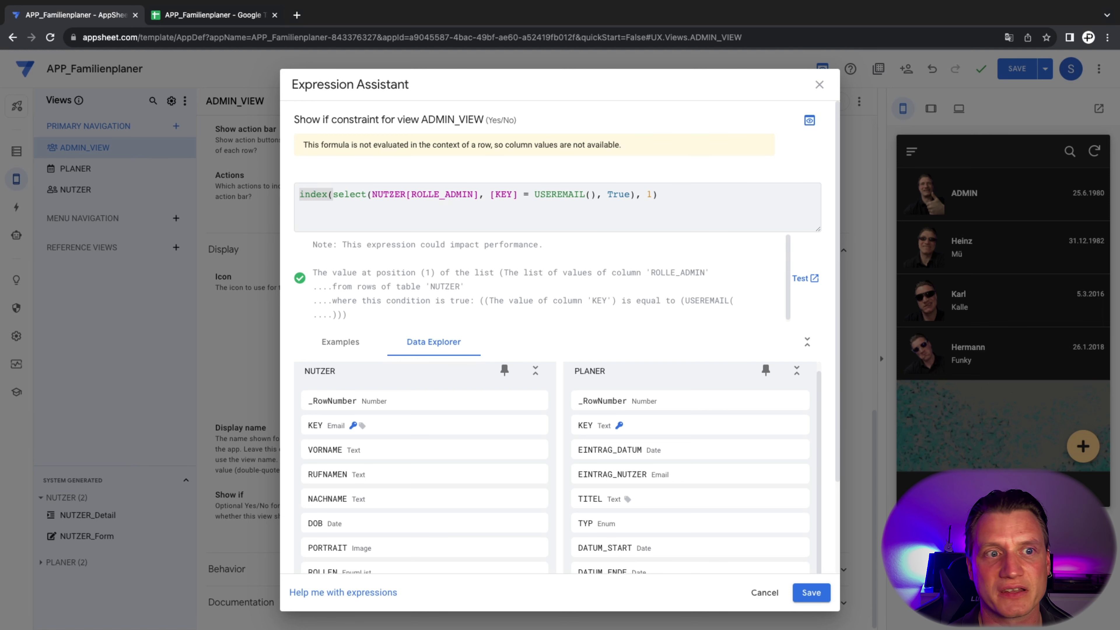
text(any)
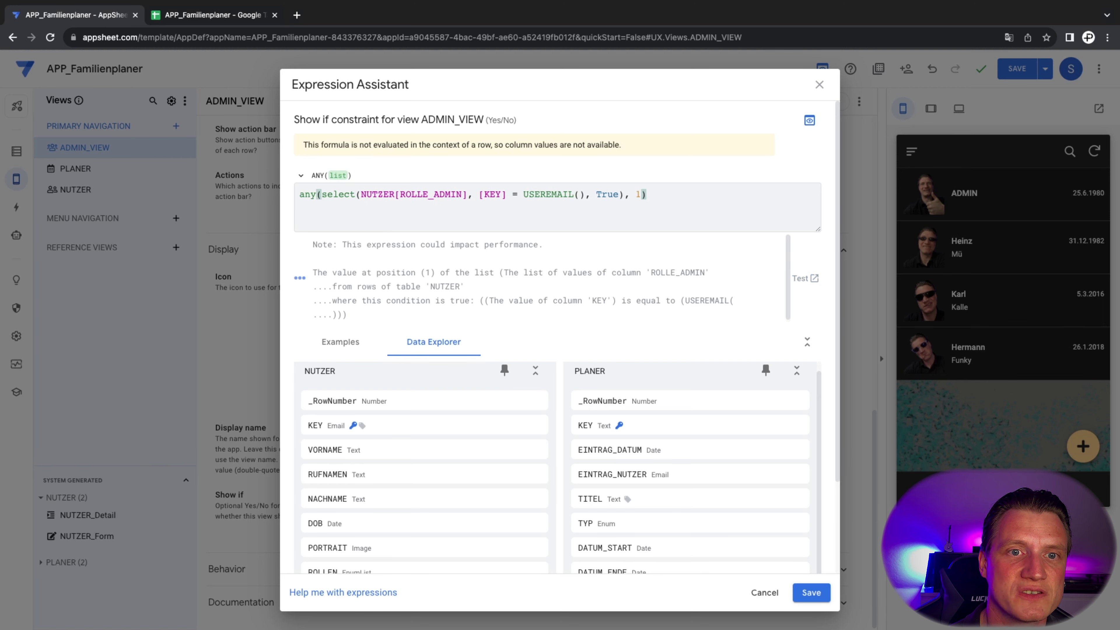
key(BackSpace)
key(BackSpace)
key(BackSpace)
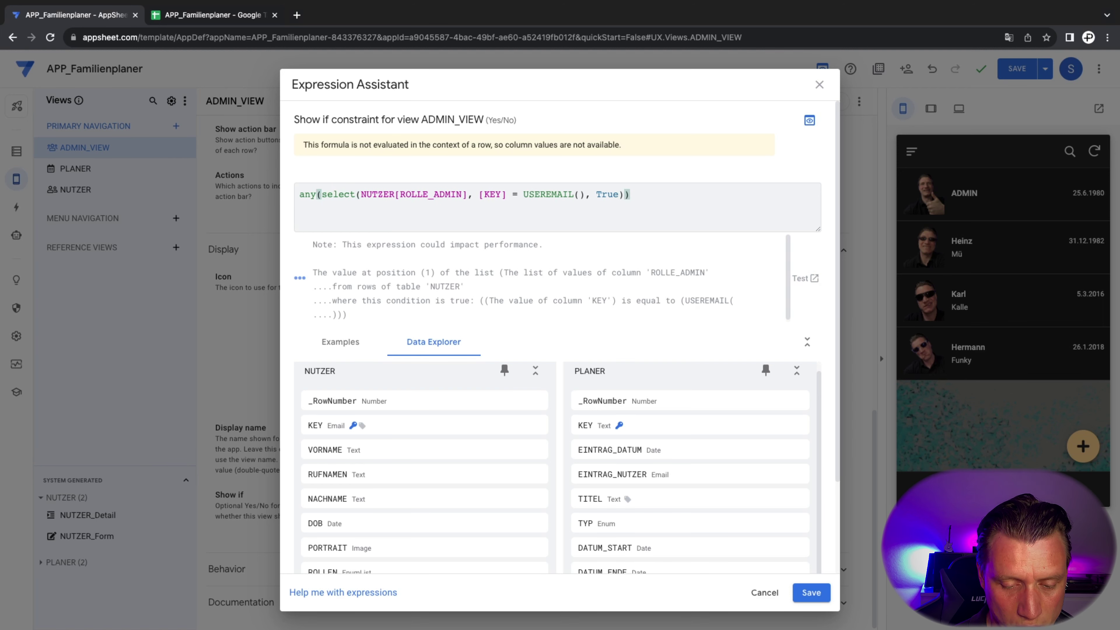
- Append an equals comparison with a quoted value starting with Y after the ANY(SELECT()) expression
text(= "Y)
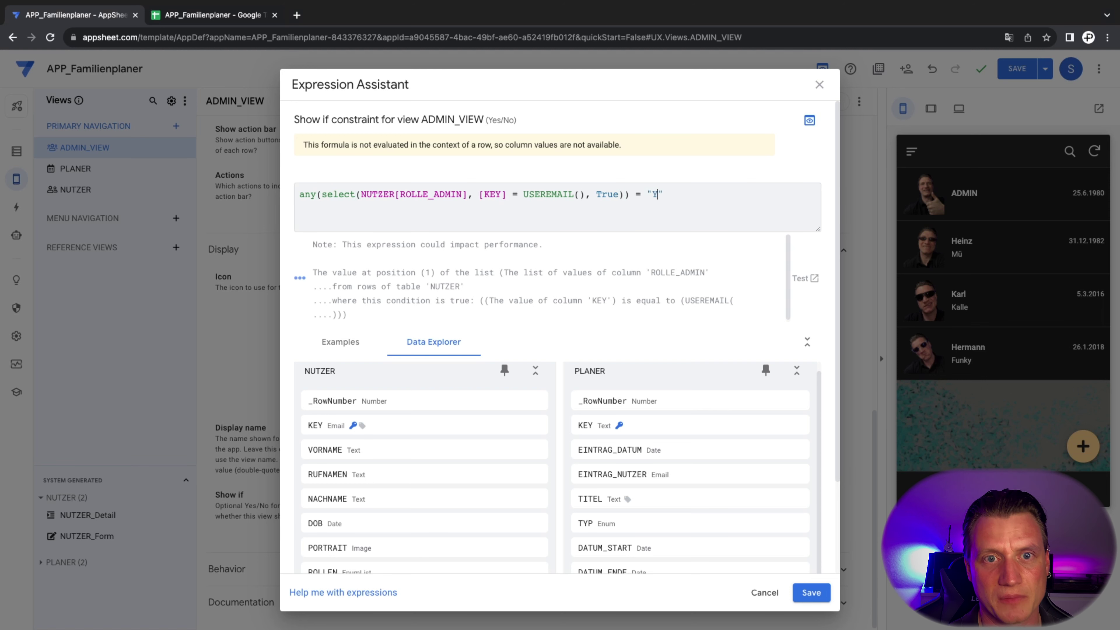